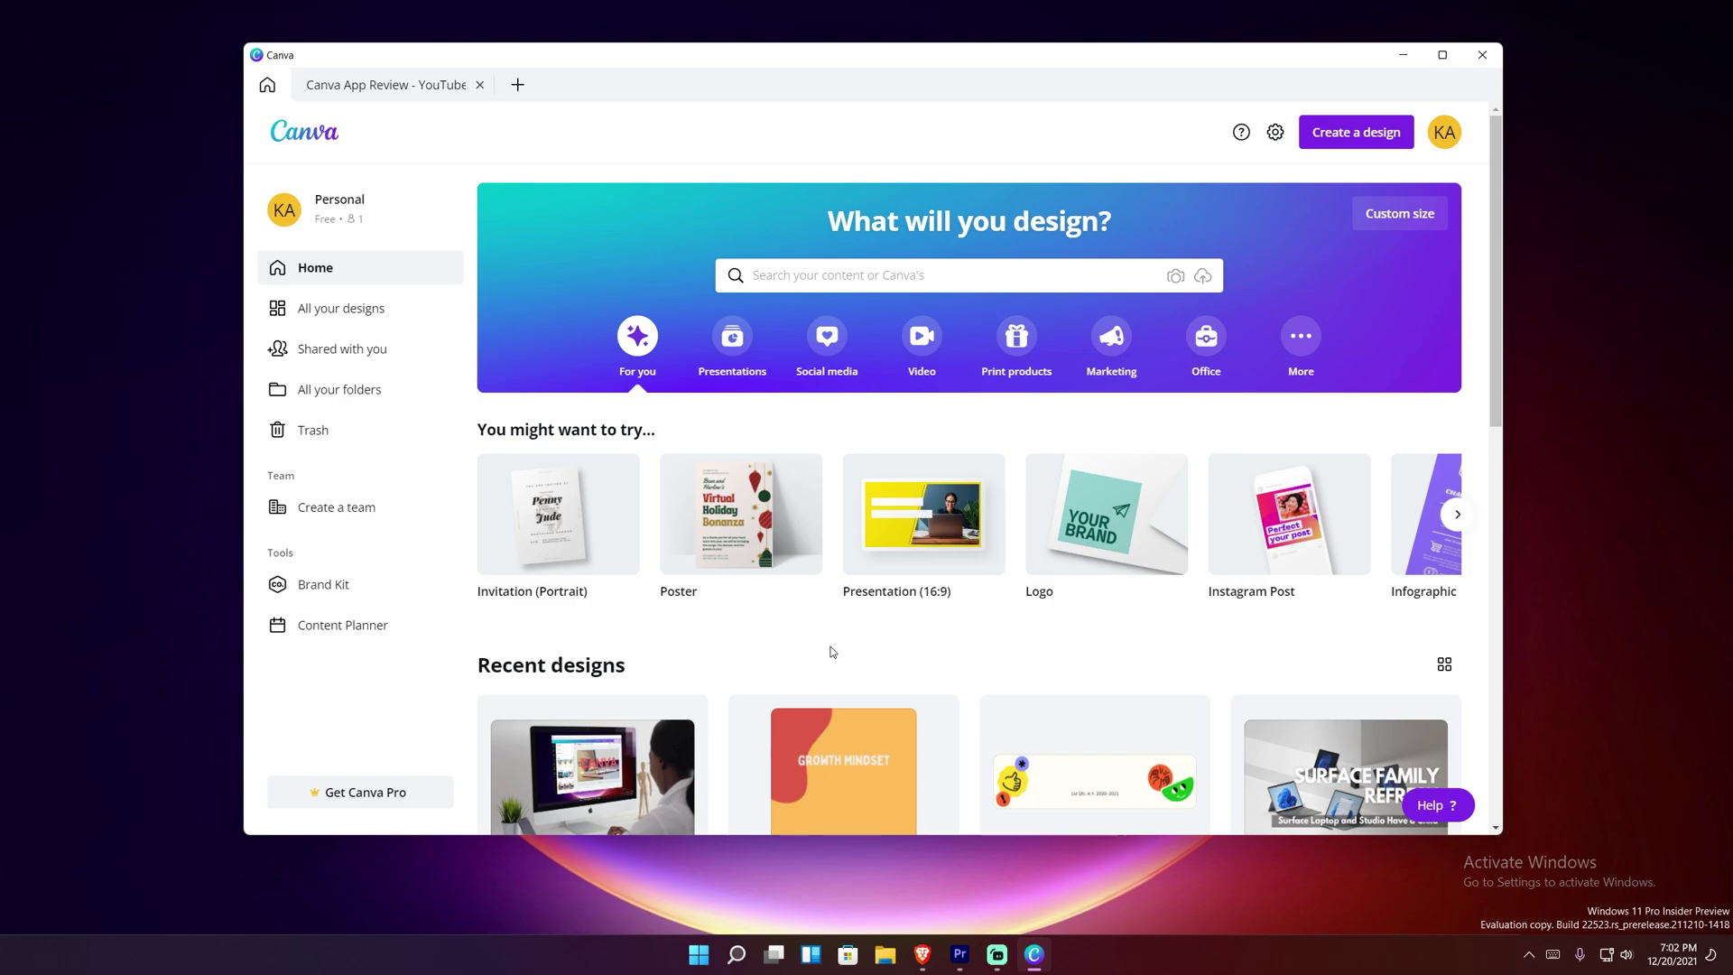
- Browse the home page's design types from Presentations through Social media, Video, Print products, Marketing and Office to More
{"action": "left_click", "coordinate": [732, 336]}
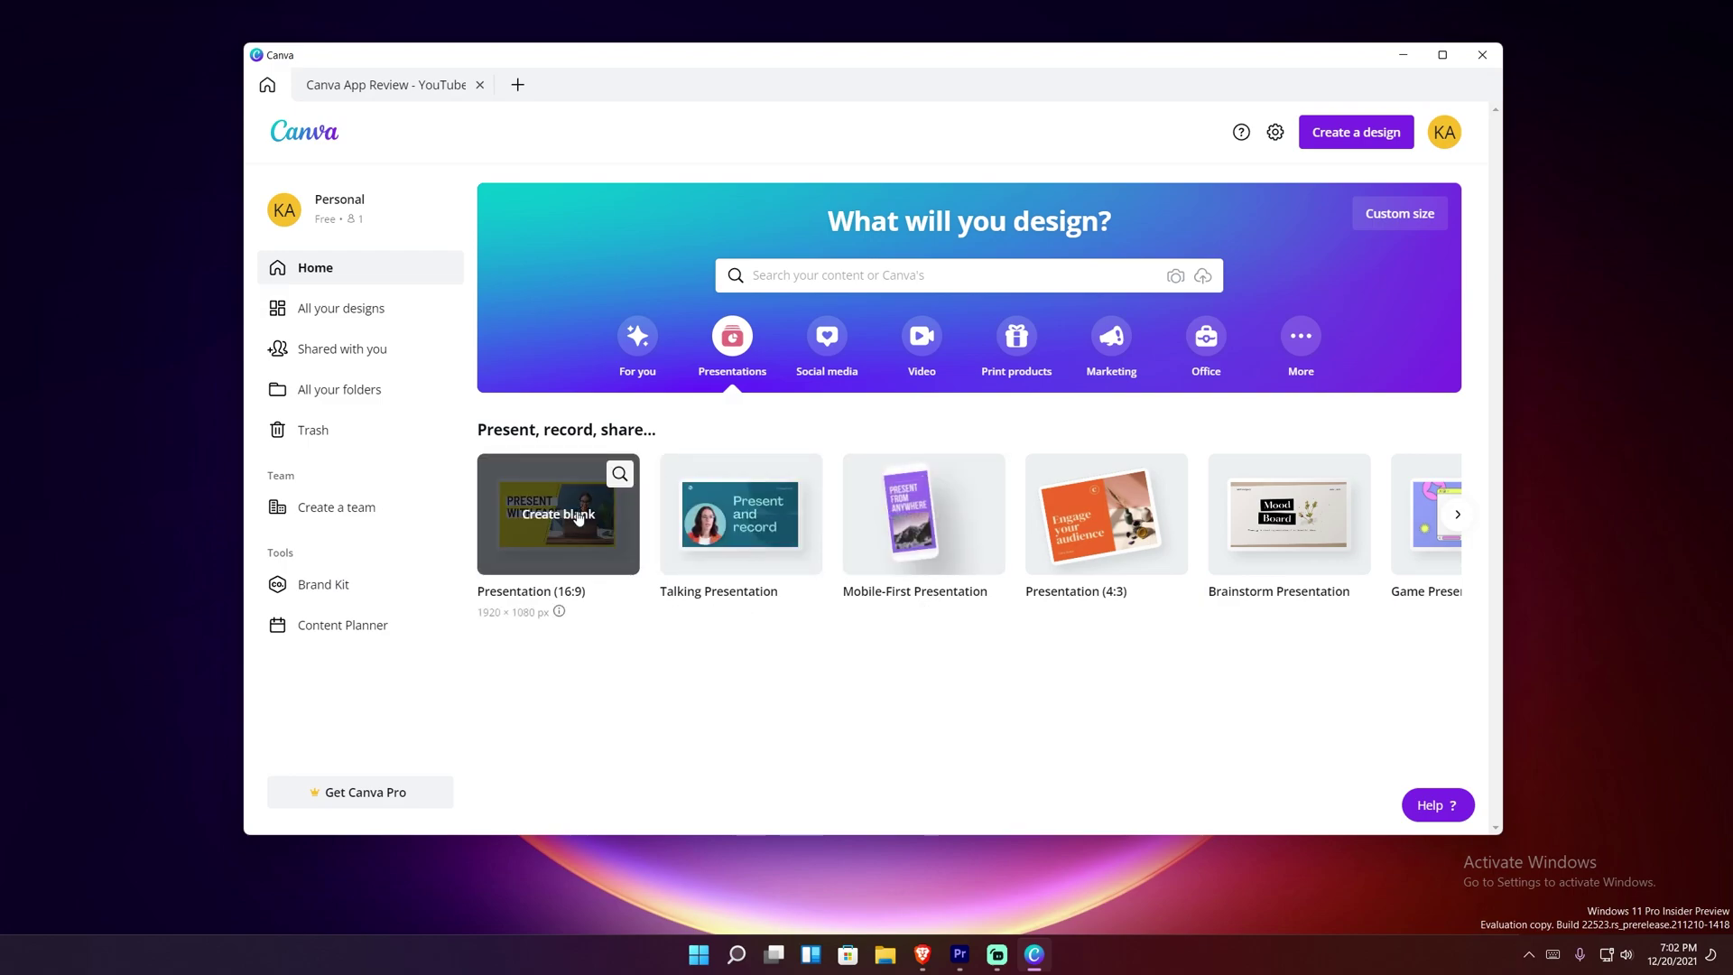
{"action": "left_click", "coordinate": [803, 352]}
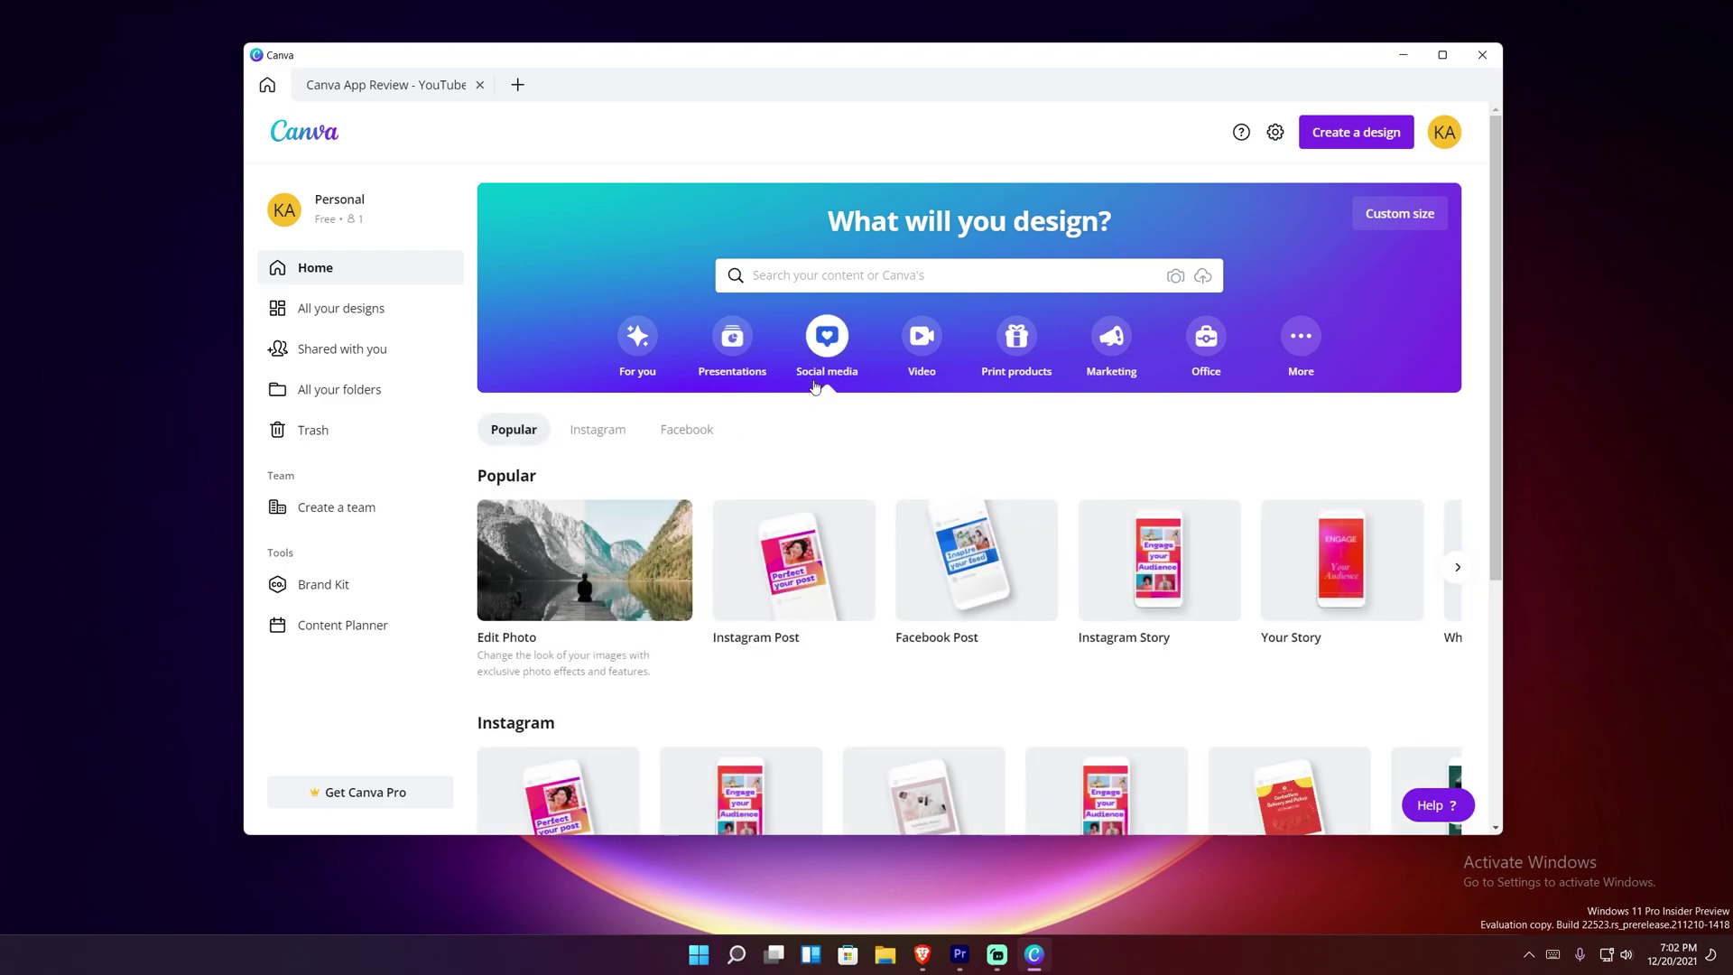
{"action": "left_click", "coordinate": [905, 349]}
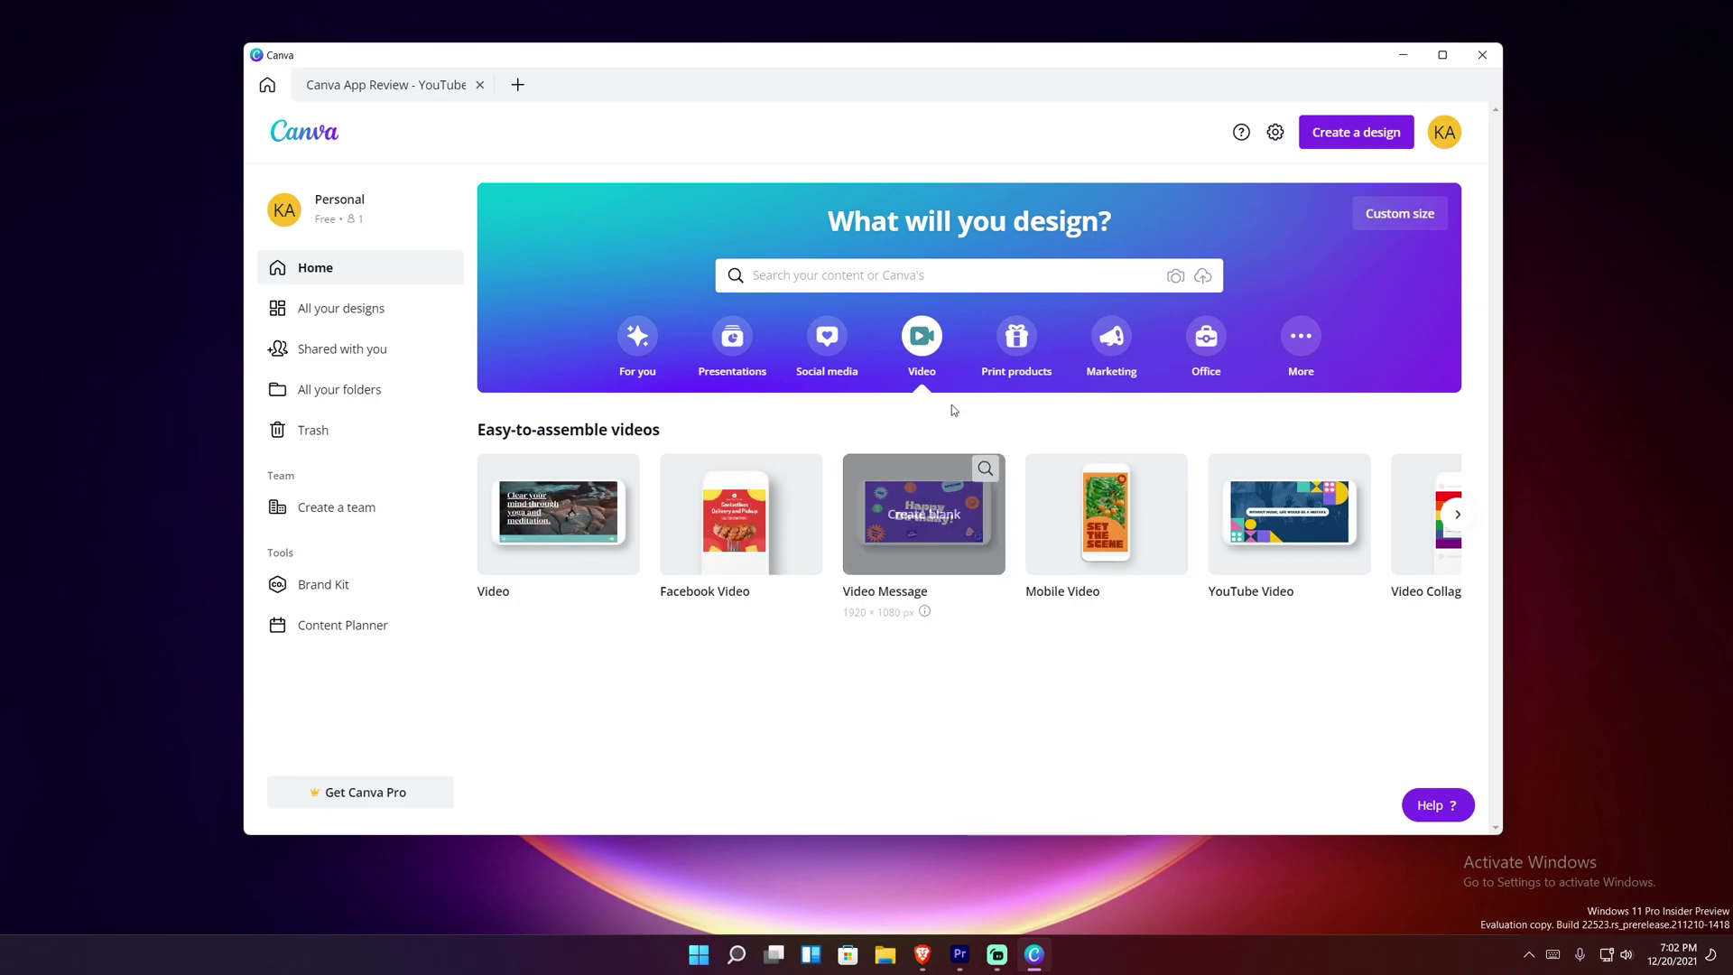
{"action": "left_click", "coordinate": [1003, 338]}
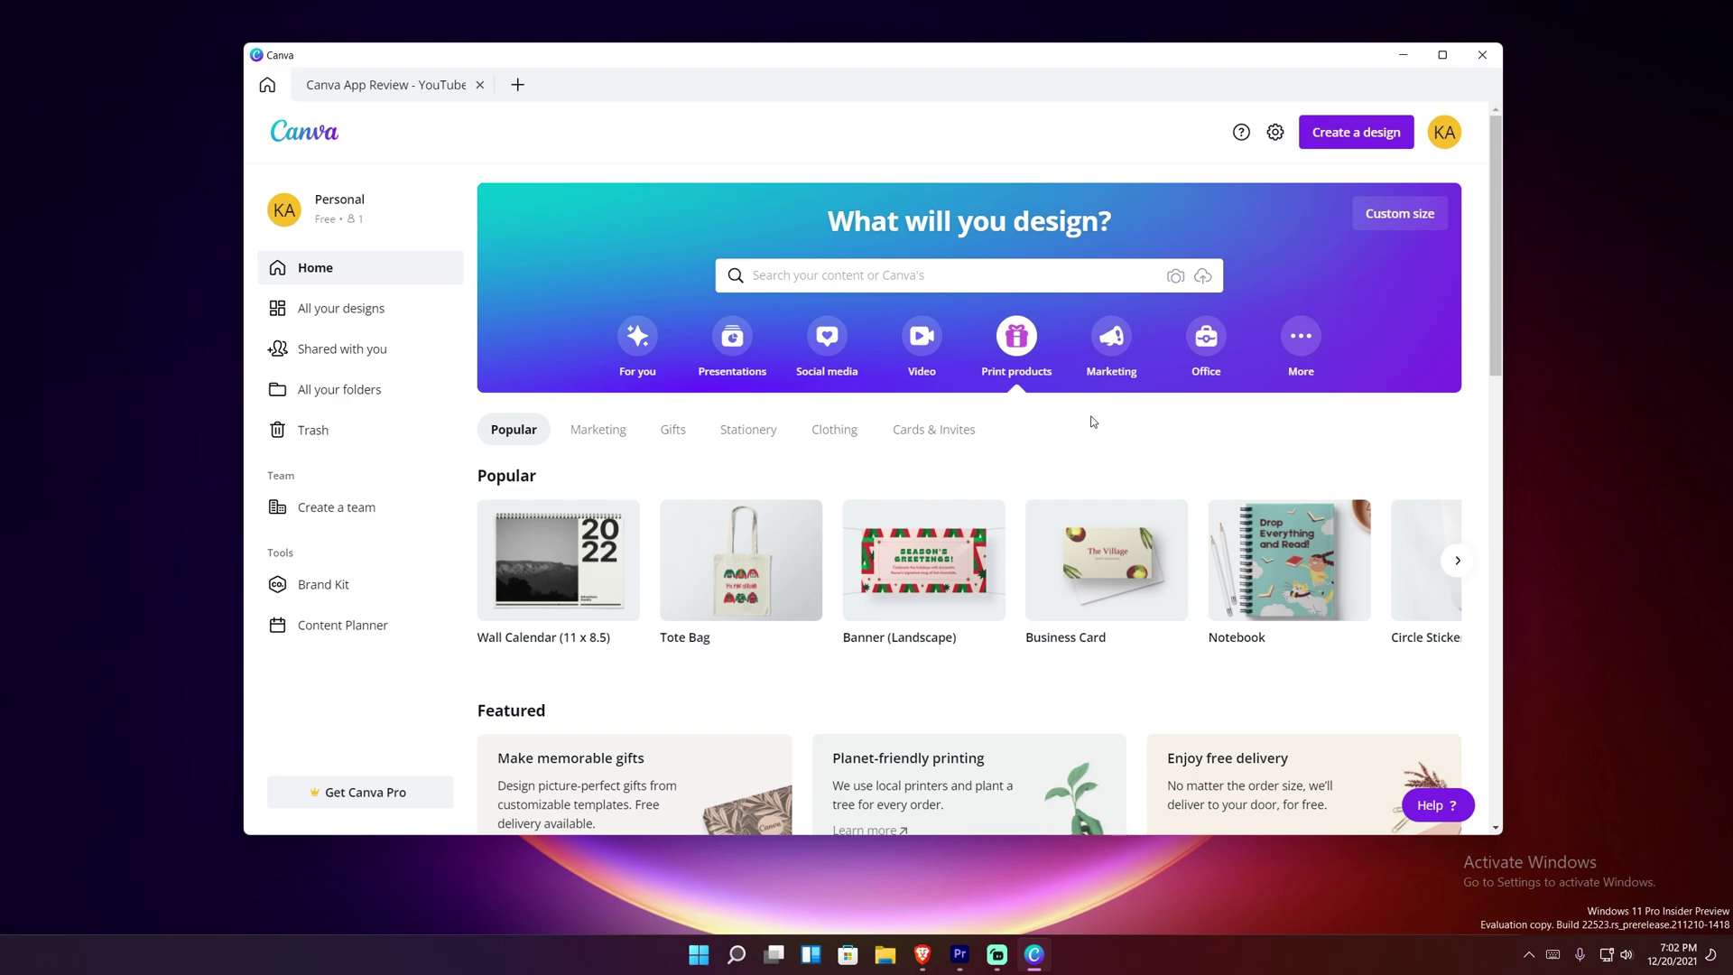
{"action": "left_click", "coordinate": [1111, 336]}
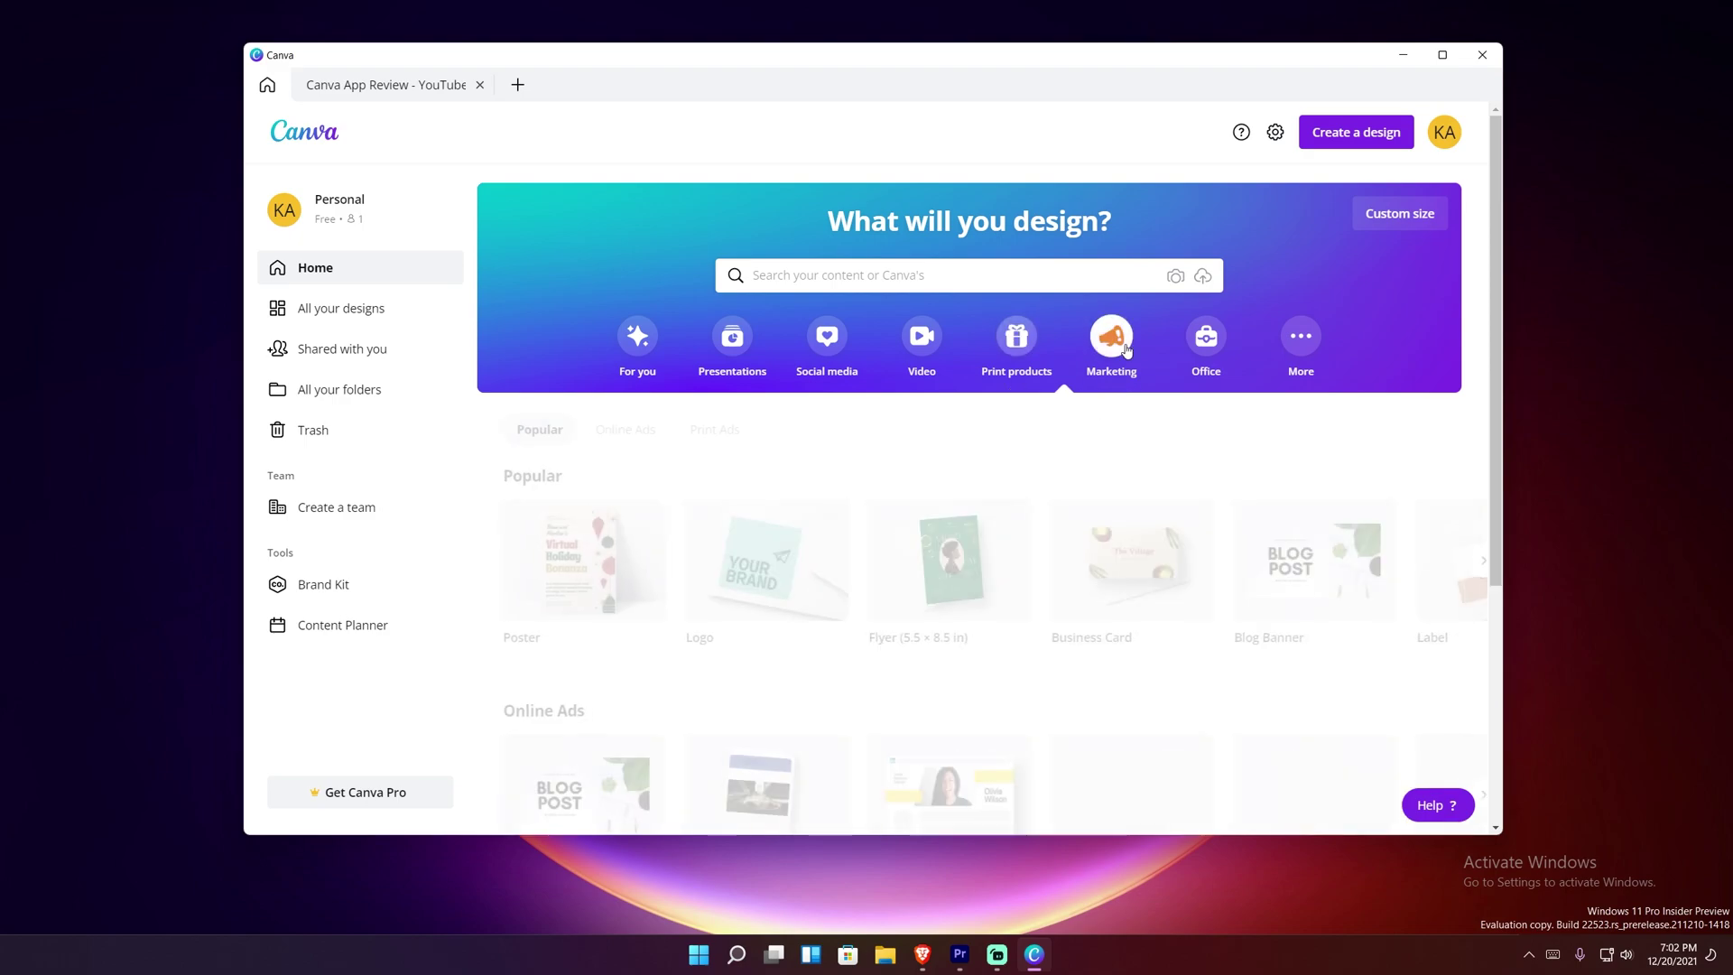
{"action": "left_click", "coordinate": [1206, 336]}
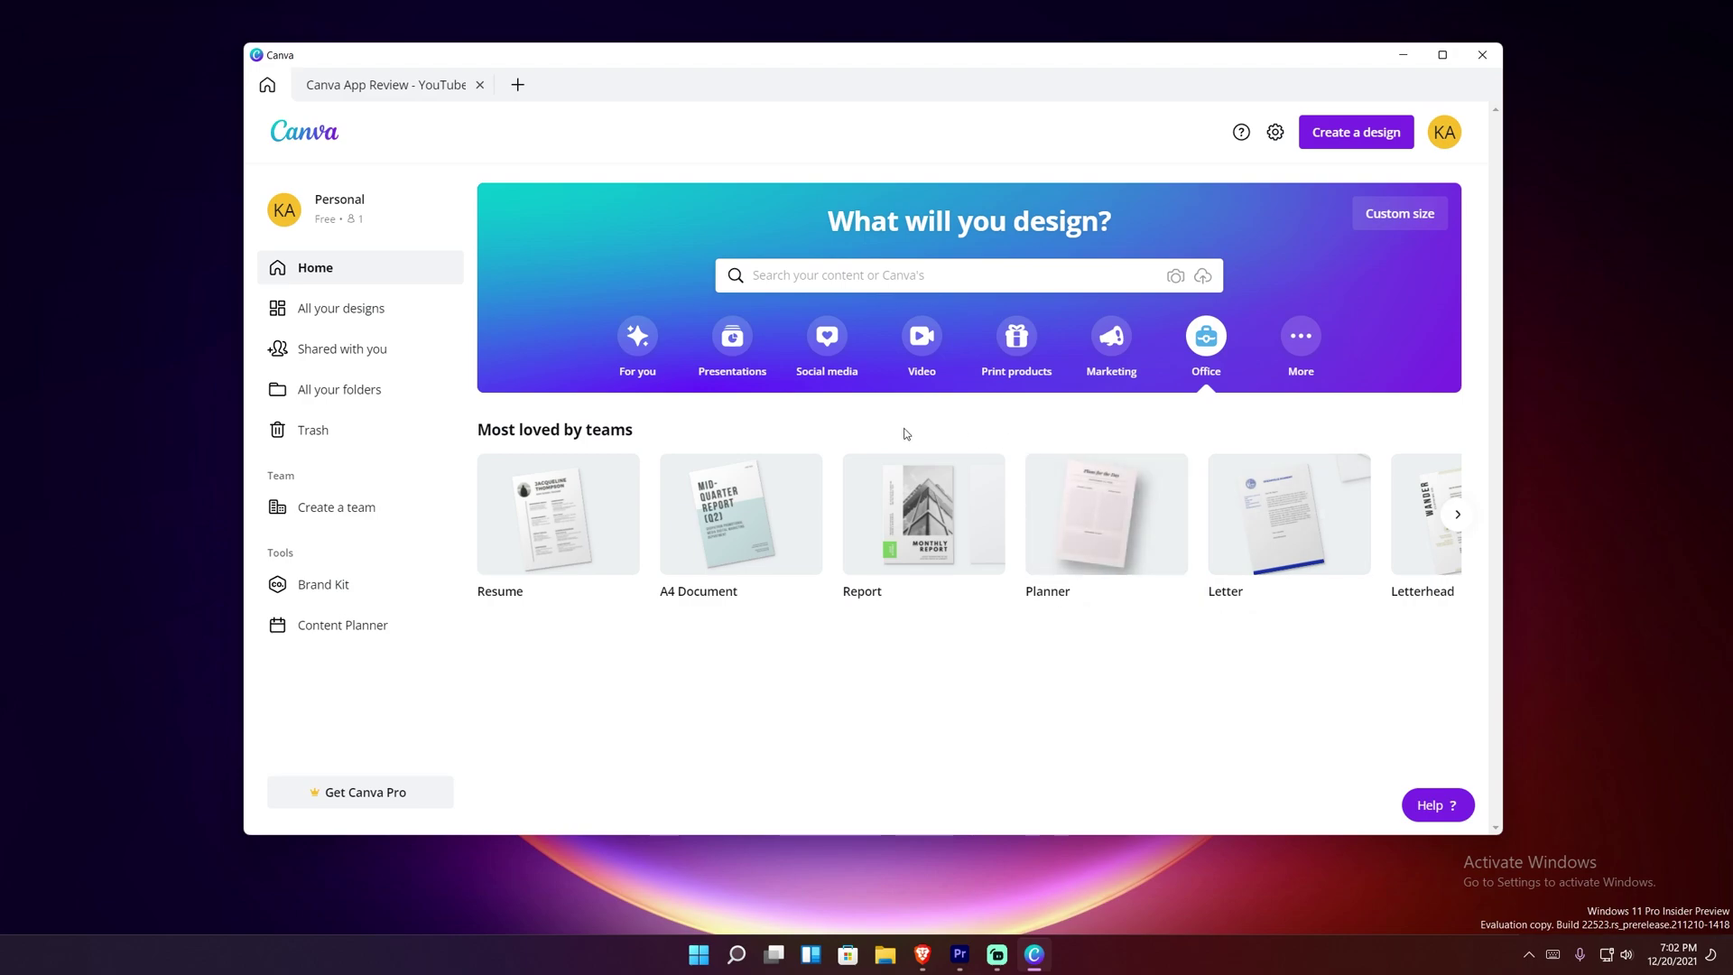
{"action": "left_click", "coordinate": [1300, 343]}
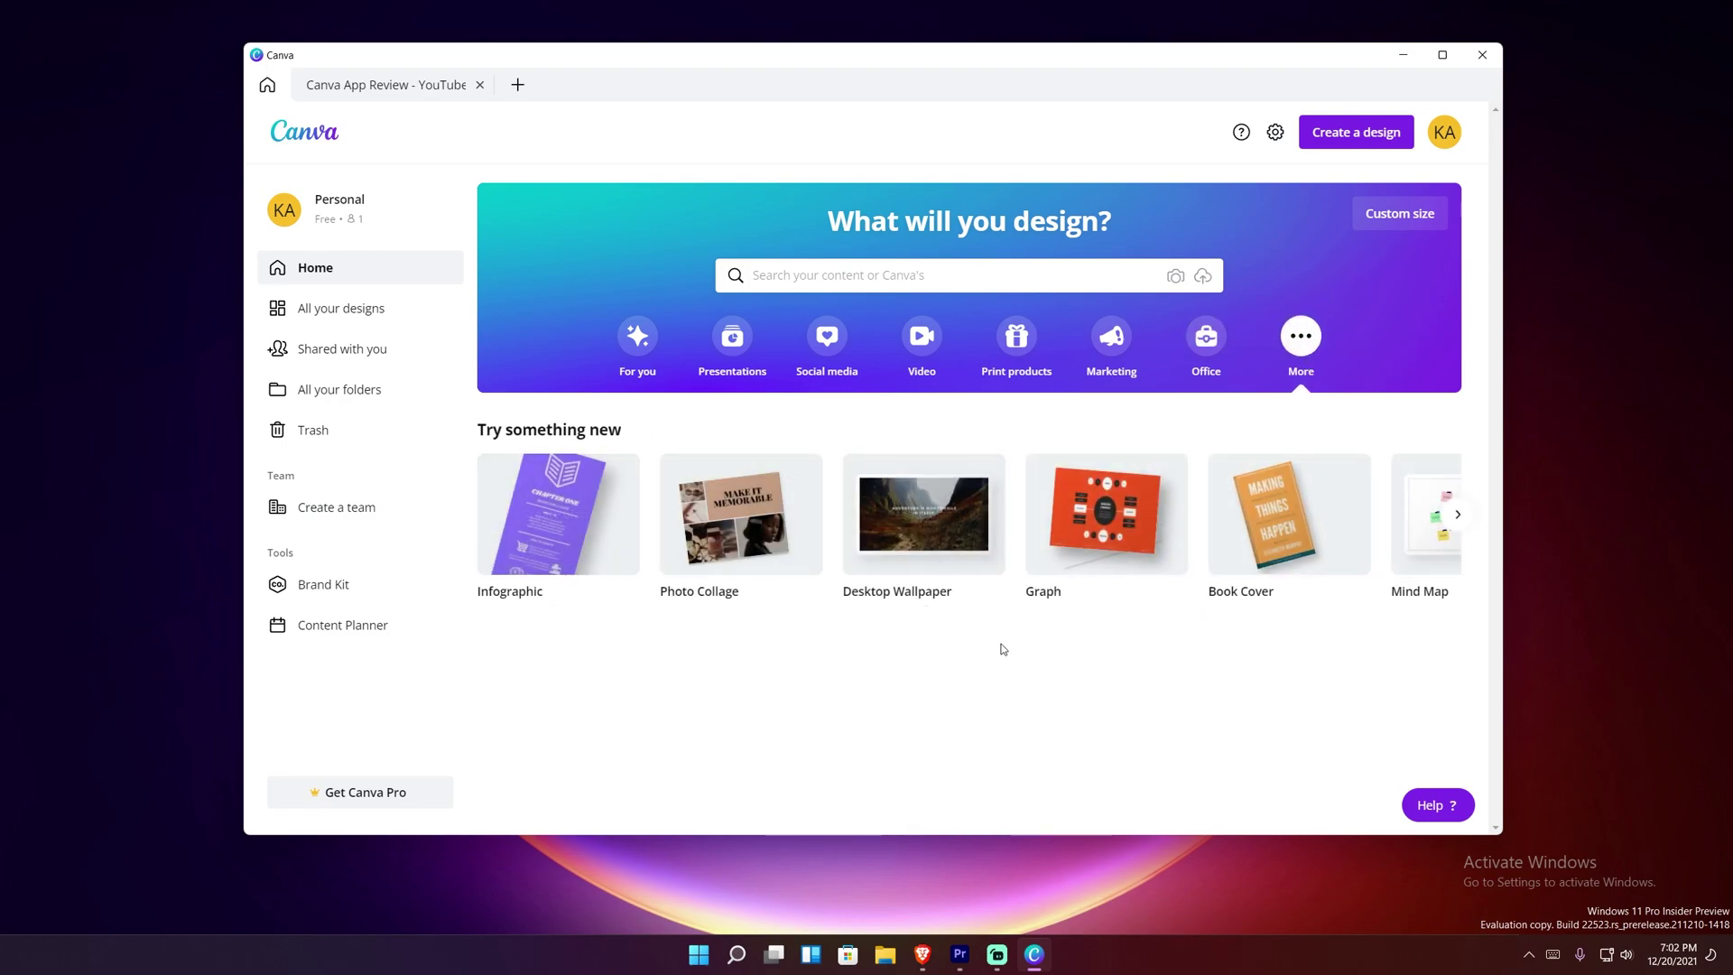
{"action": "left_click", "coordinate": [1458, 514]}
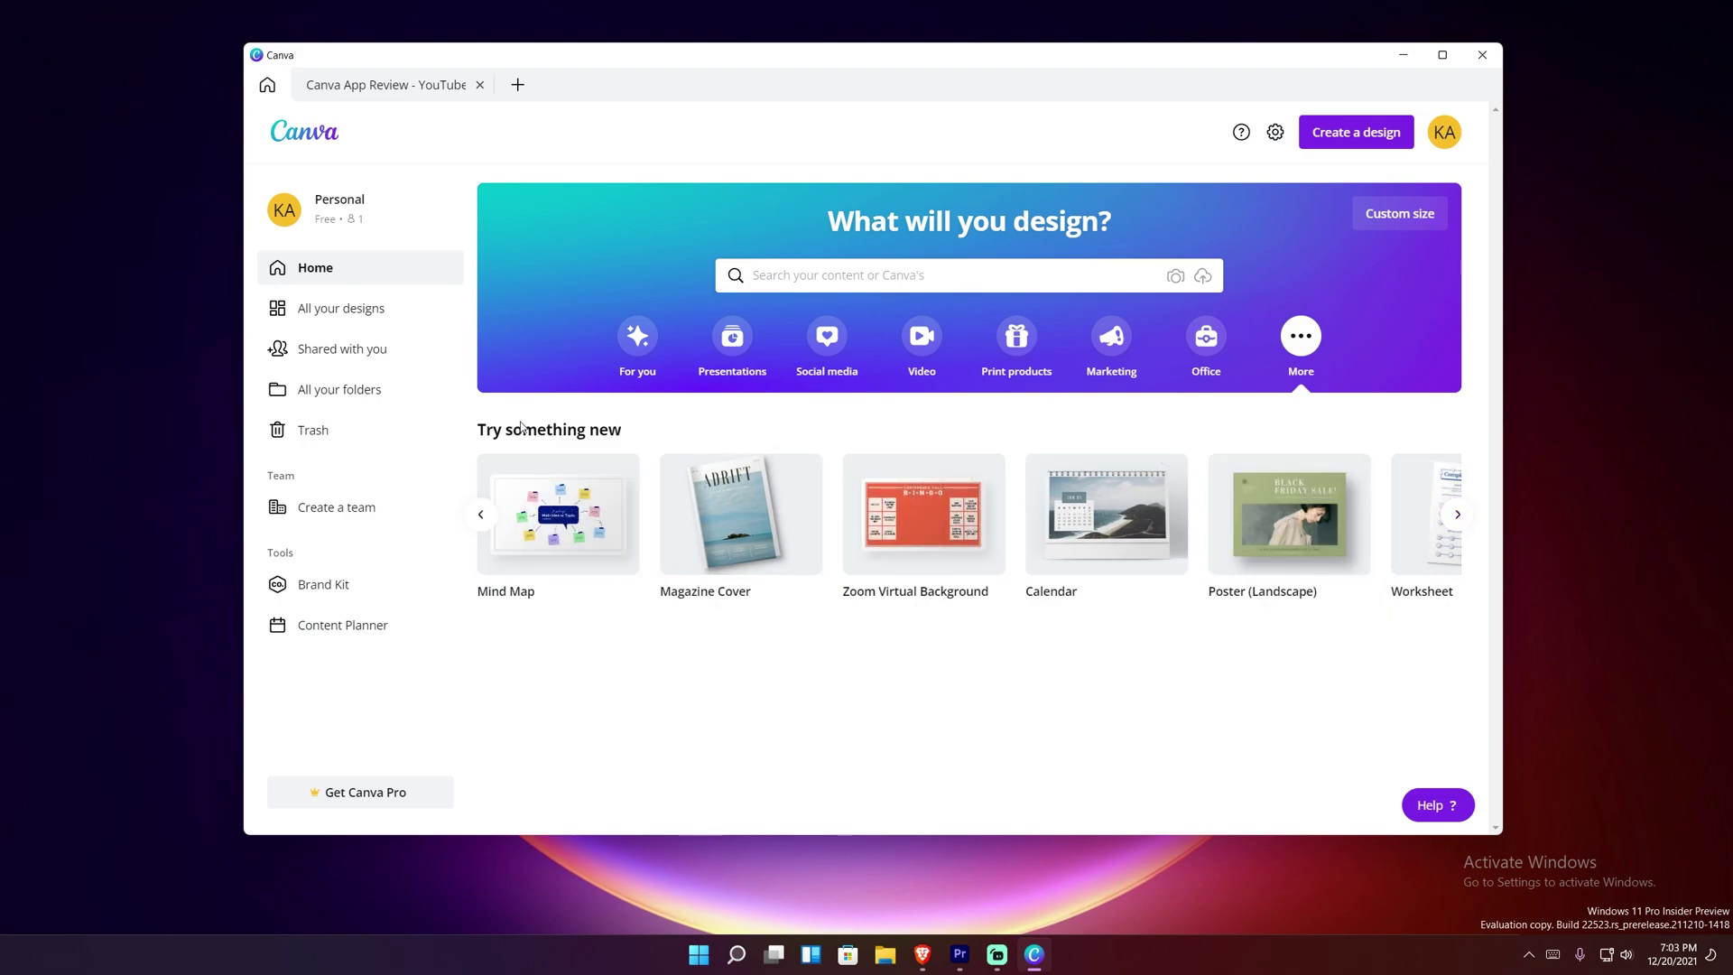
{"action": "mouse_move", "coordinate": [540, 490]}
- Look through the whole collection of saved designs
{"action": "left_click", "coordinate": [333, 321]}
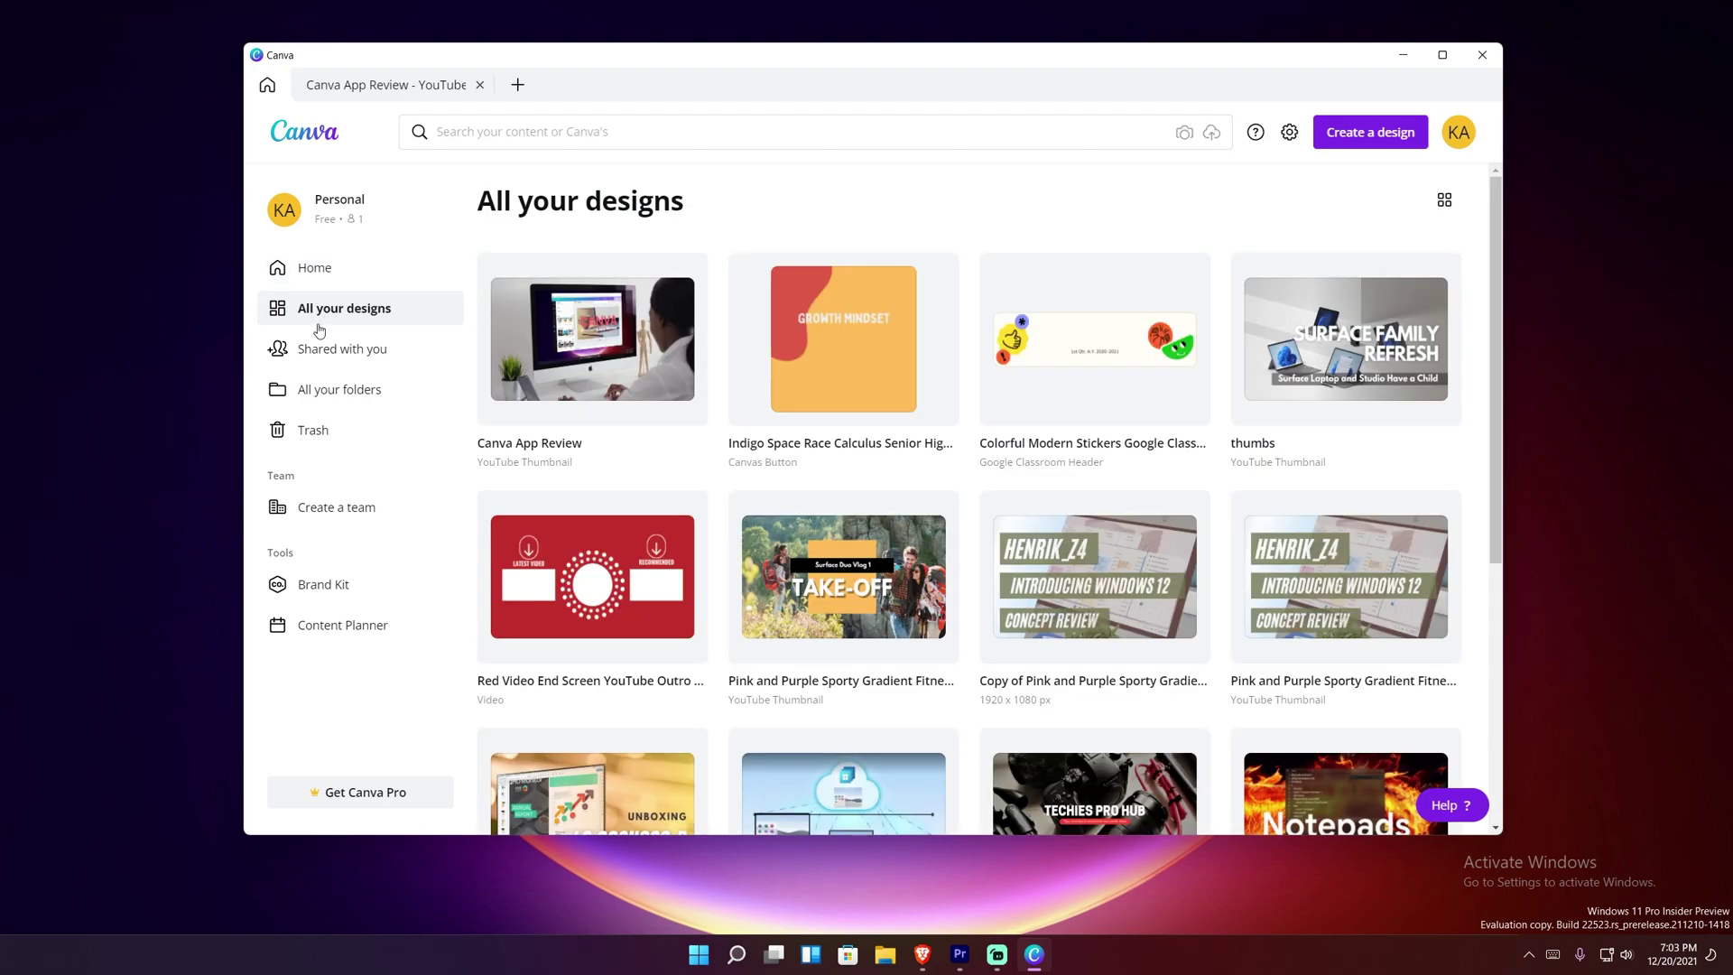
{"action": "scroll", "coordinate": [903, 271], "scroll_direction": "down", "scroll_amount": 1}
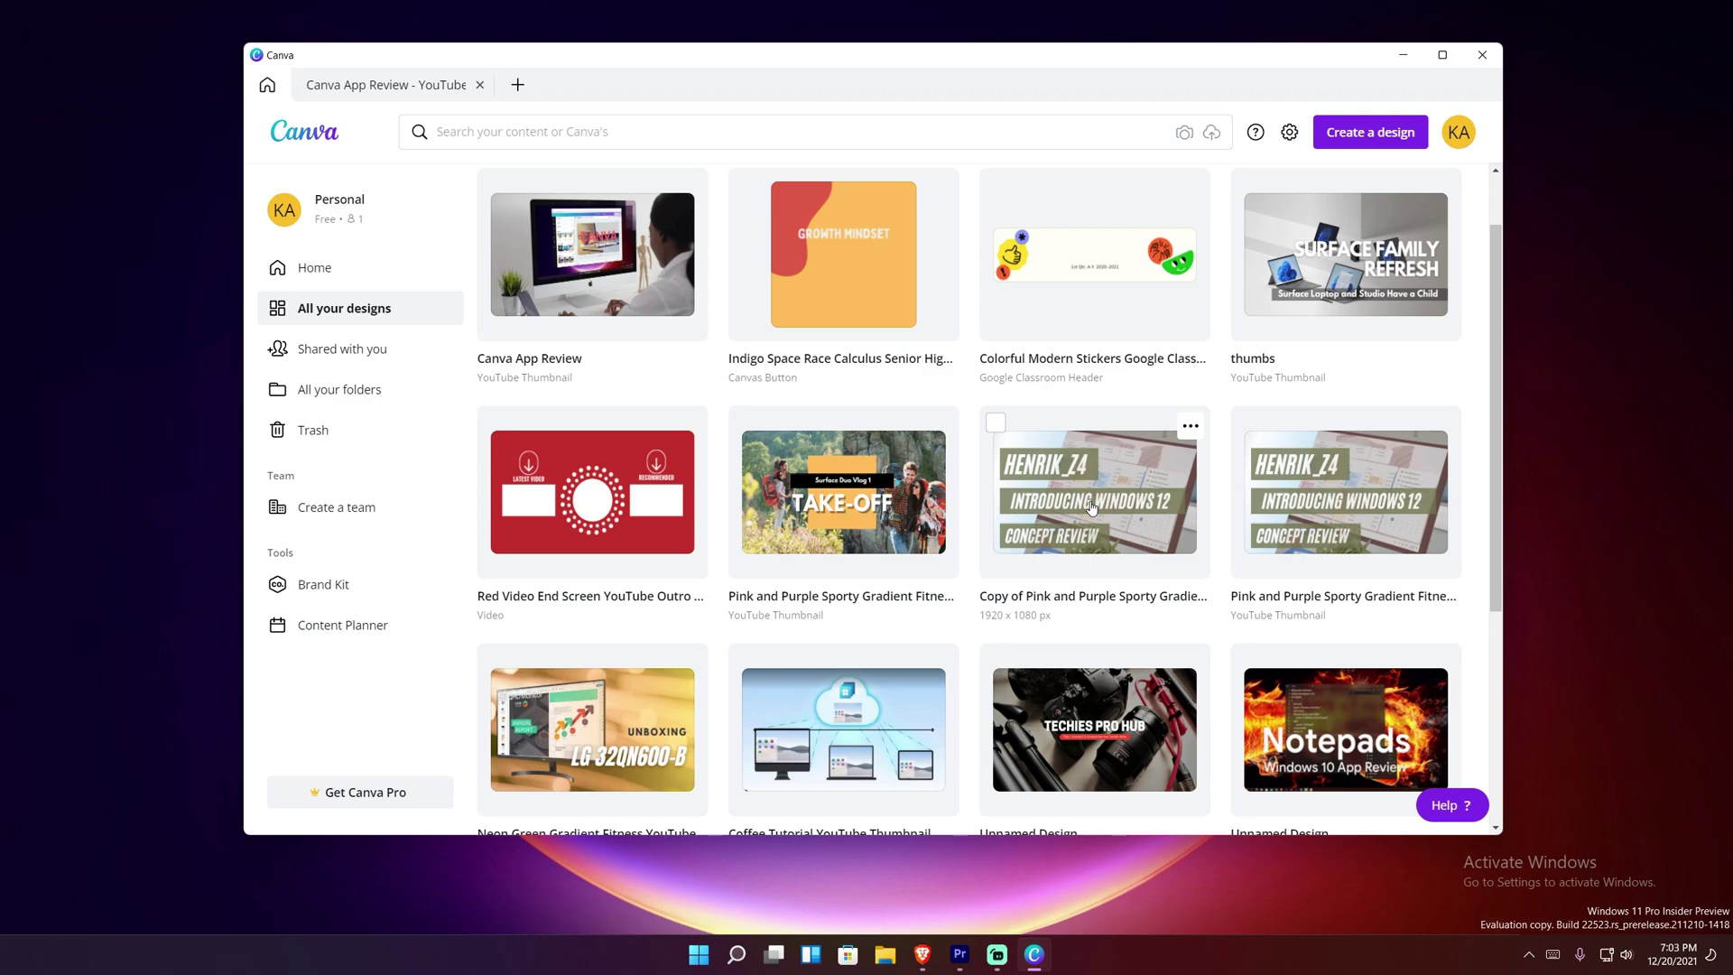
{"action": "scroll", "coordinate": [958, 598], "scroll_direction": "down", "scroll_amount": 4}
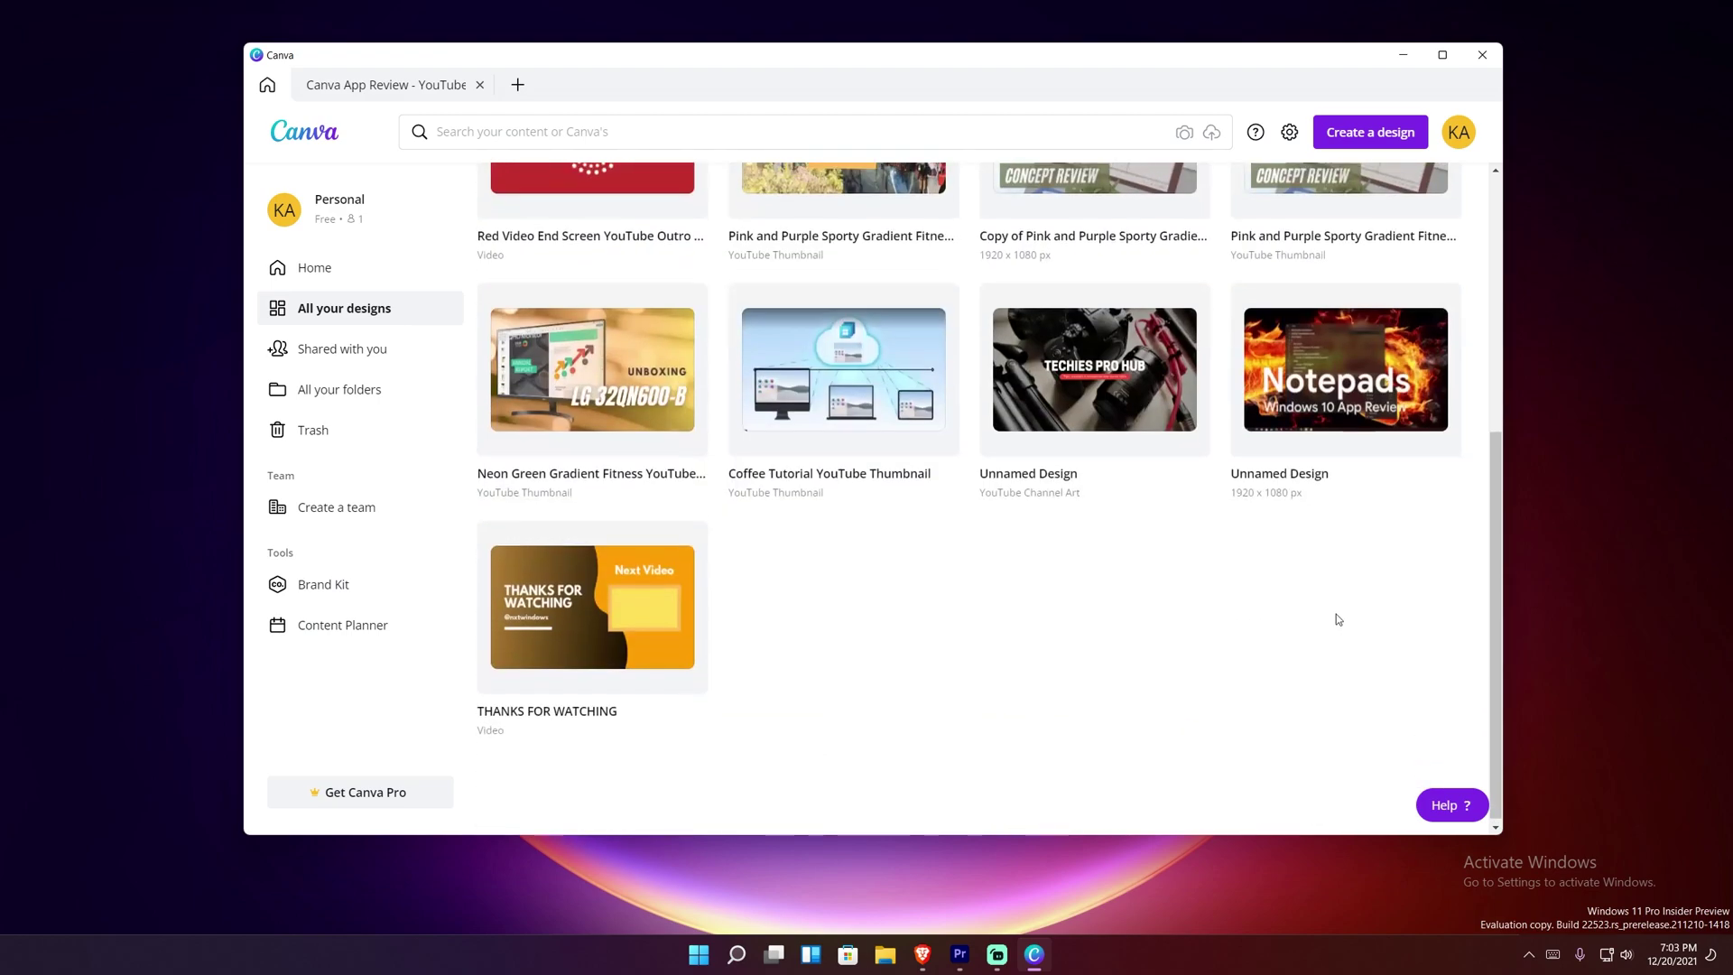
{"action": "scroll", "coordinate": [957, 597], "scroll_direction": "up", "scroll_amount": 4}
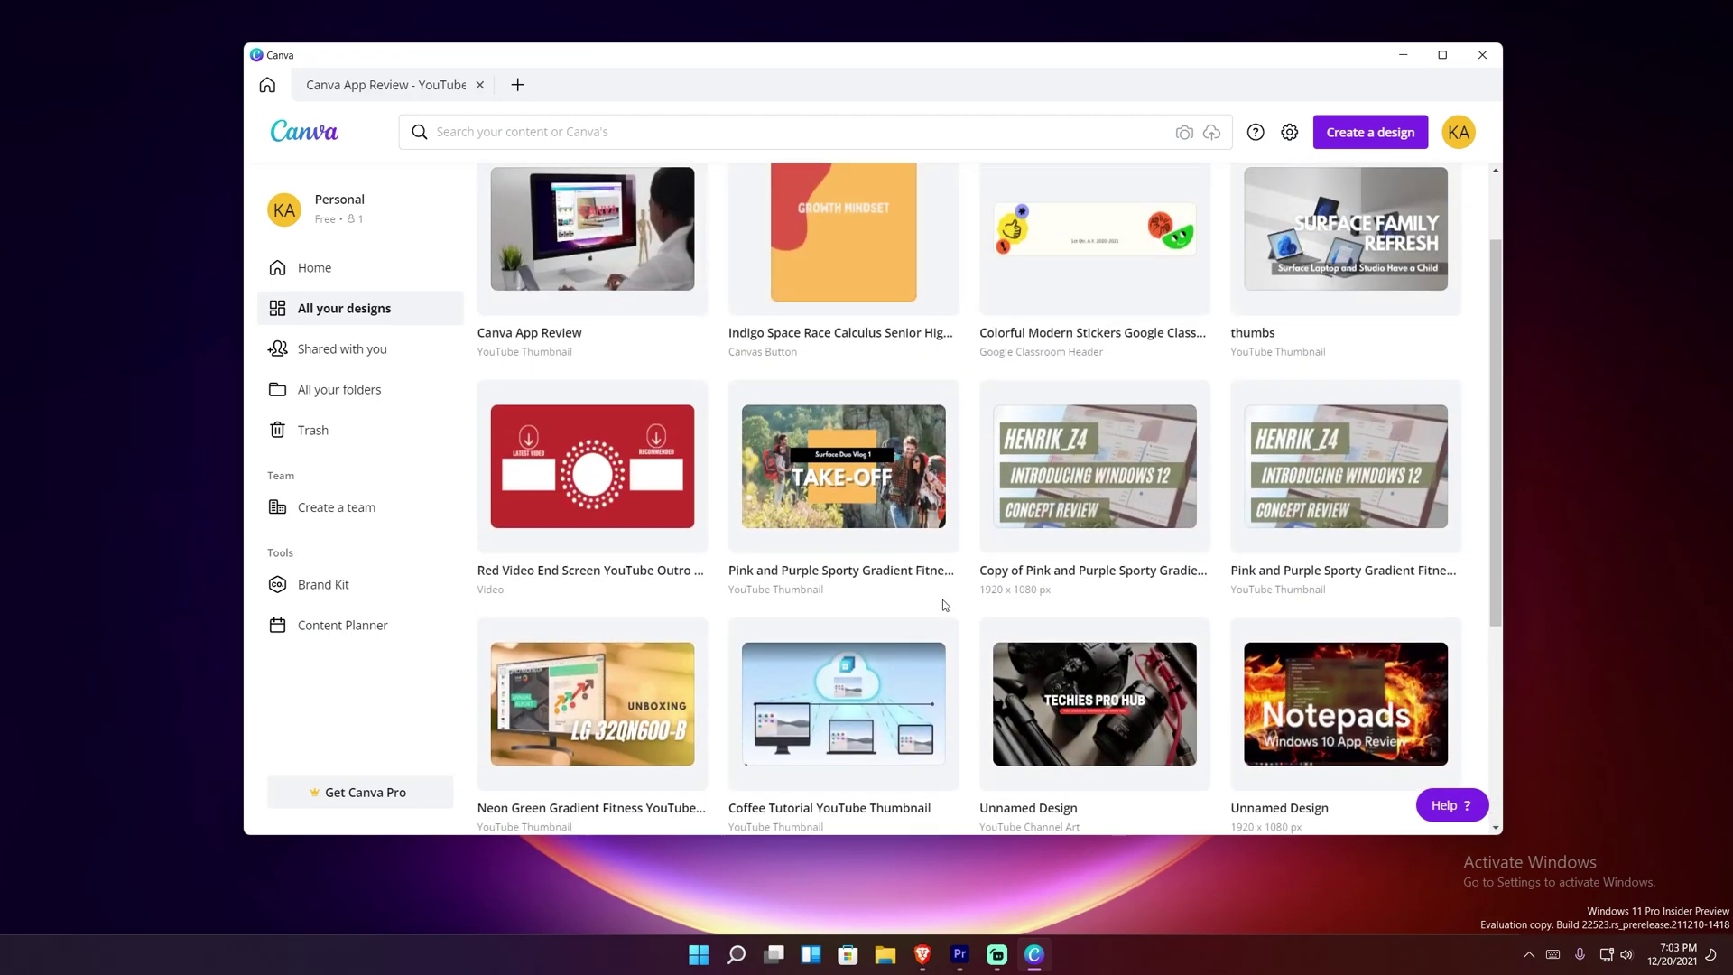
{"action": "scroll", "coordinate": [944, 605], "scroll_direction": "up", "scroll_amount": 1}
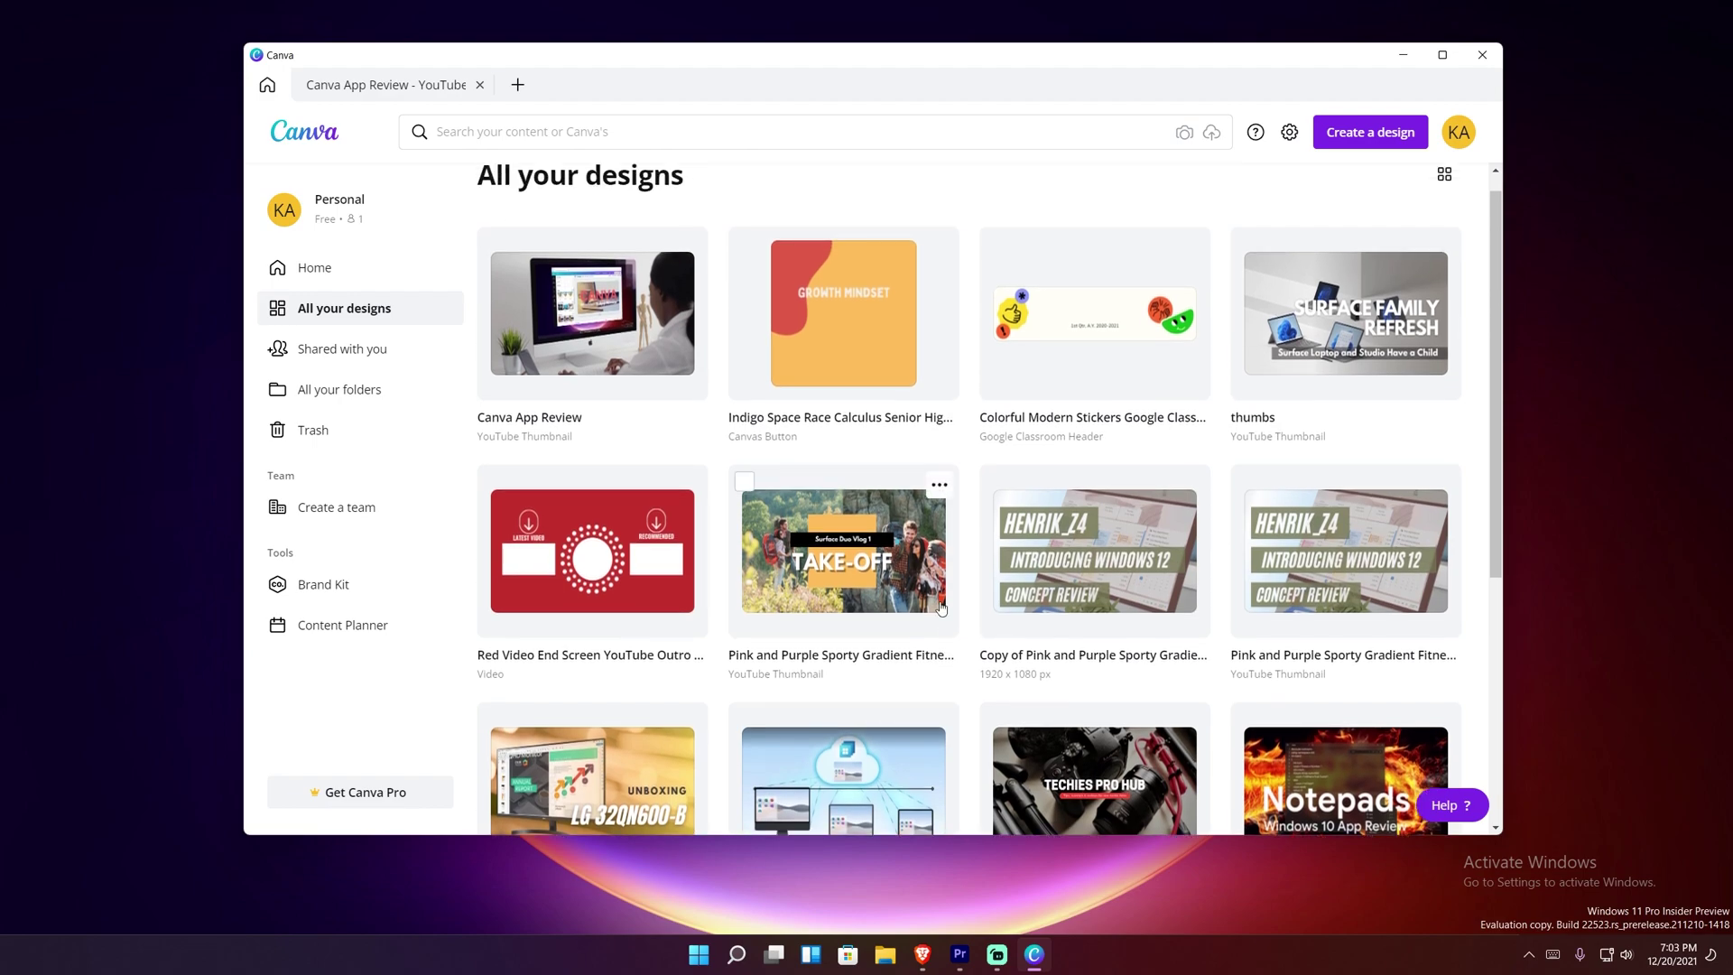
- View the designs shared with this account and the overview of all folders
{"action": "left_click", "coordinate": [359, 358]}
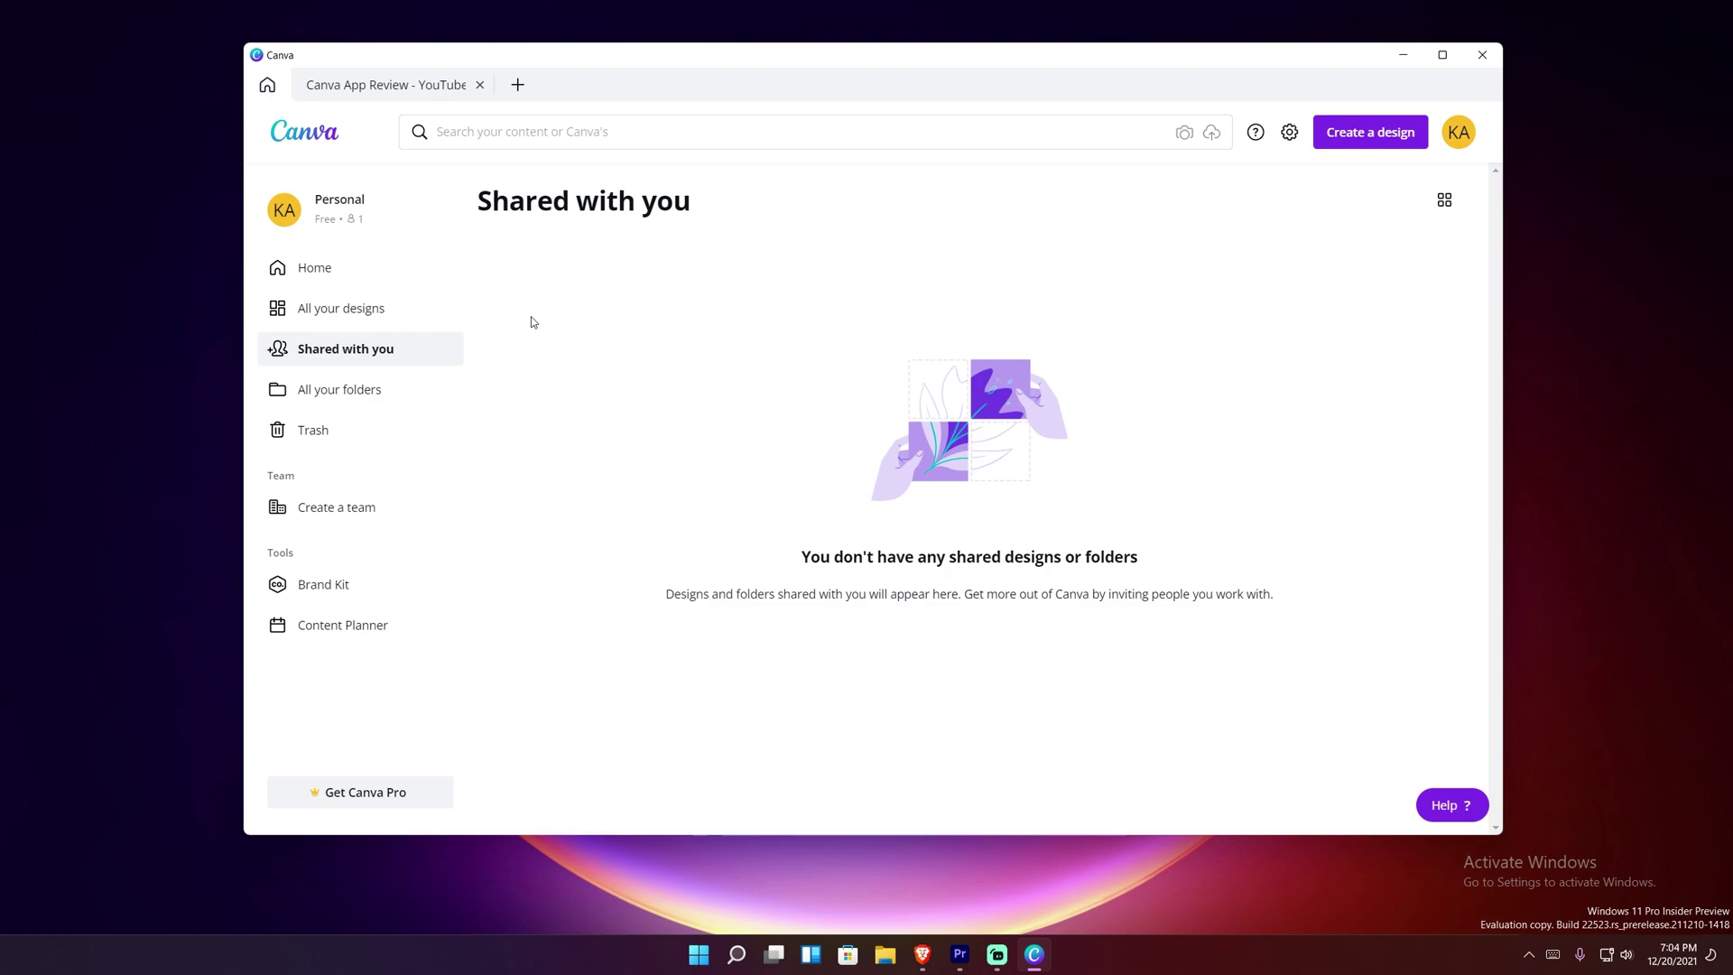
{"action": "left_click", "coordinate": [411, 396]}
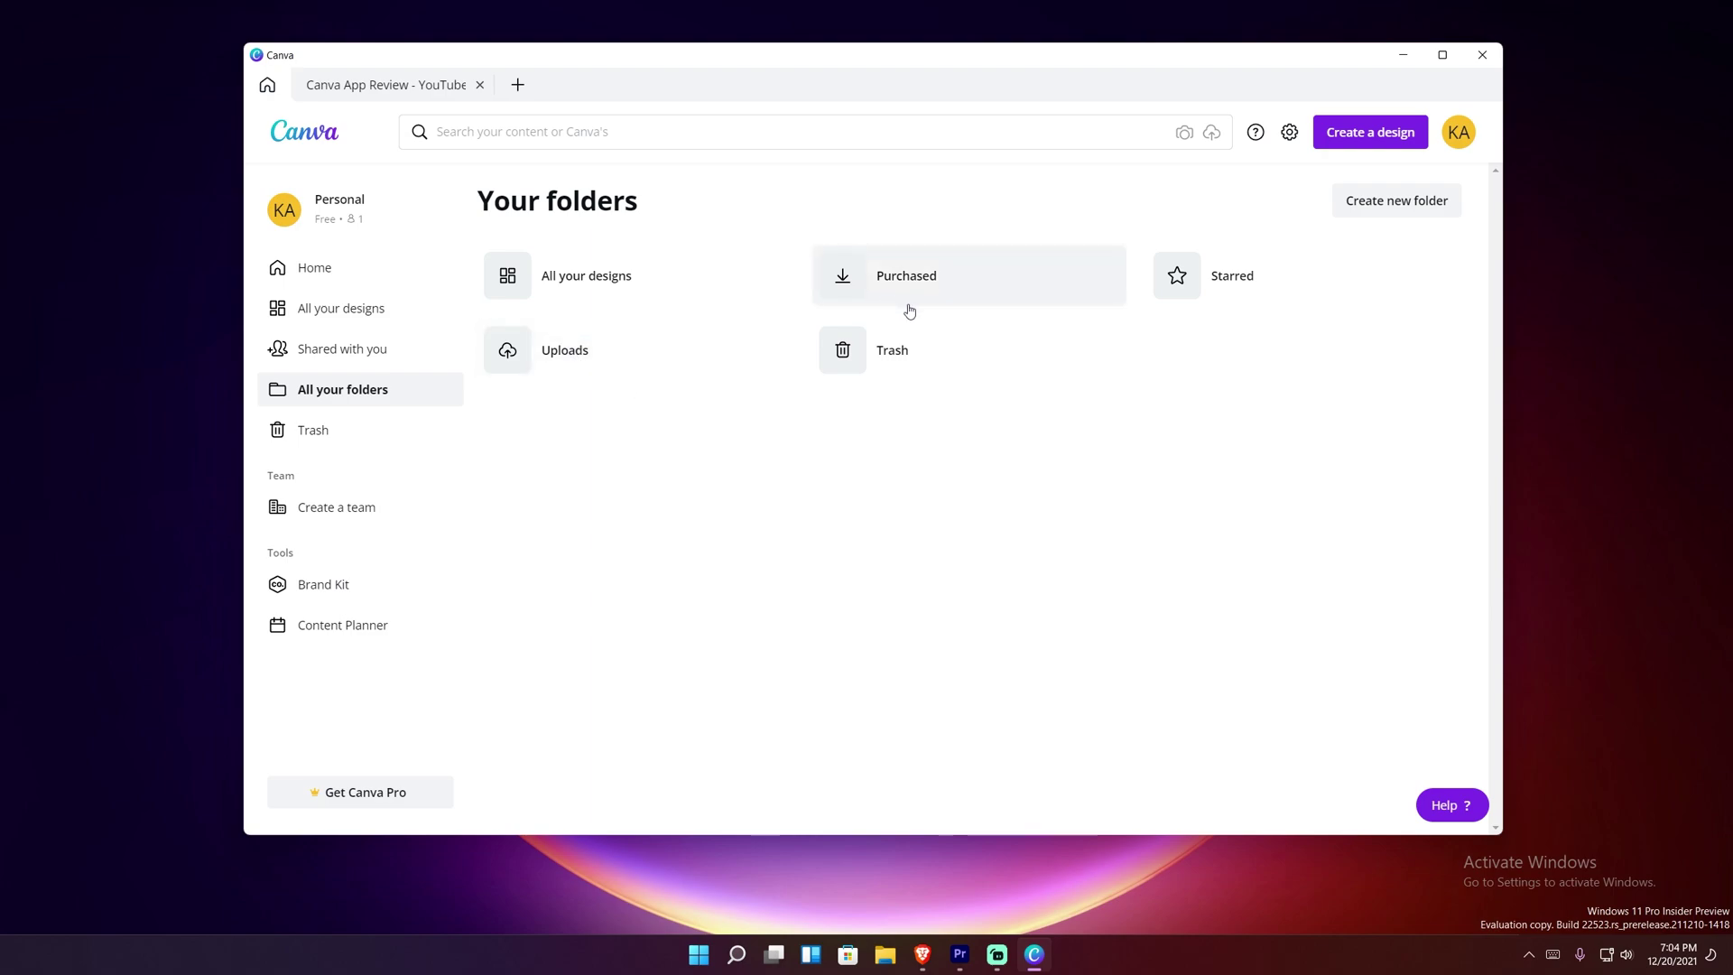
- View the team creation form and close it without entering a team name
{"action": "left_click", "coordinate": [373, 506]}
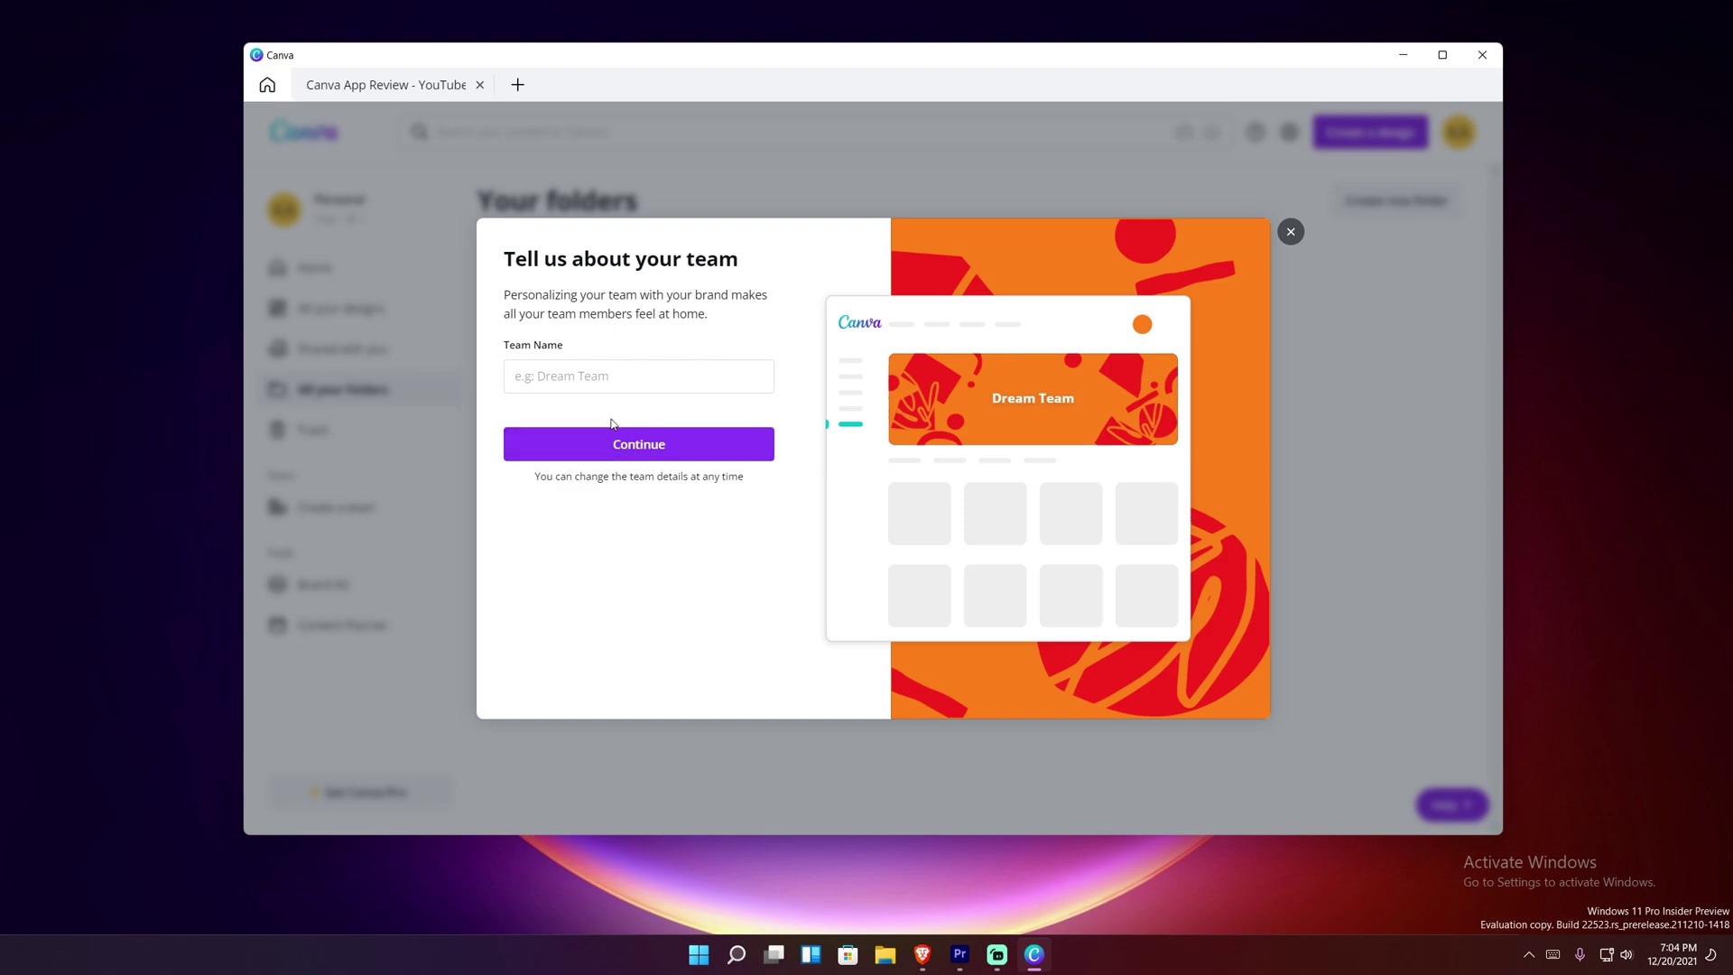
{"action": "left_click", "coordinate": [656, 386]}
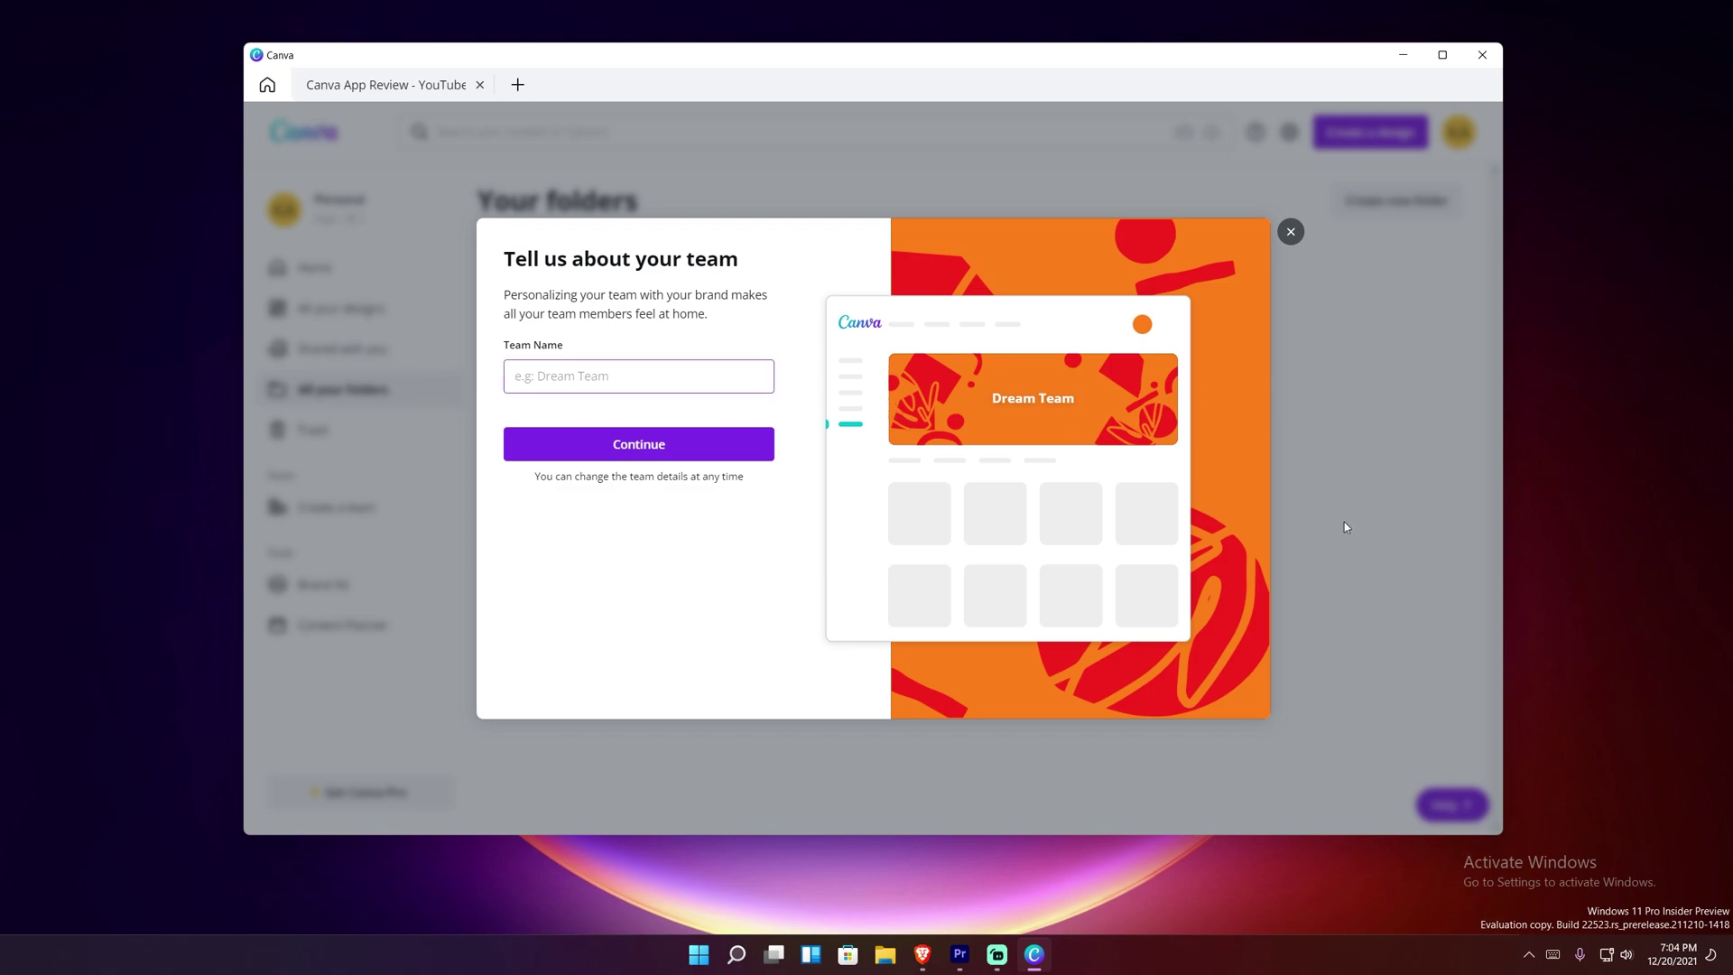
{"action": "left_click", "coordinate": [1384, 495]}
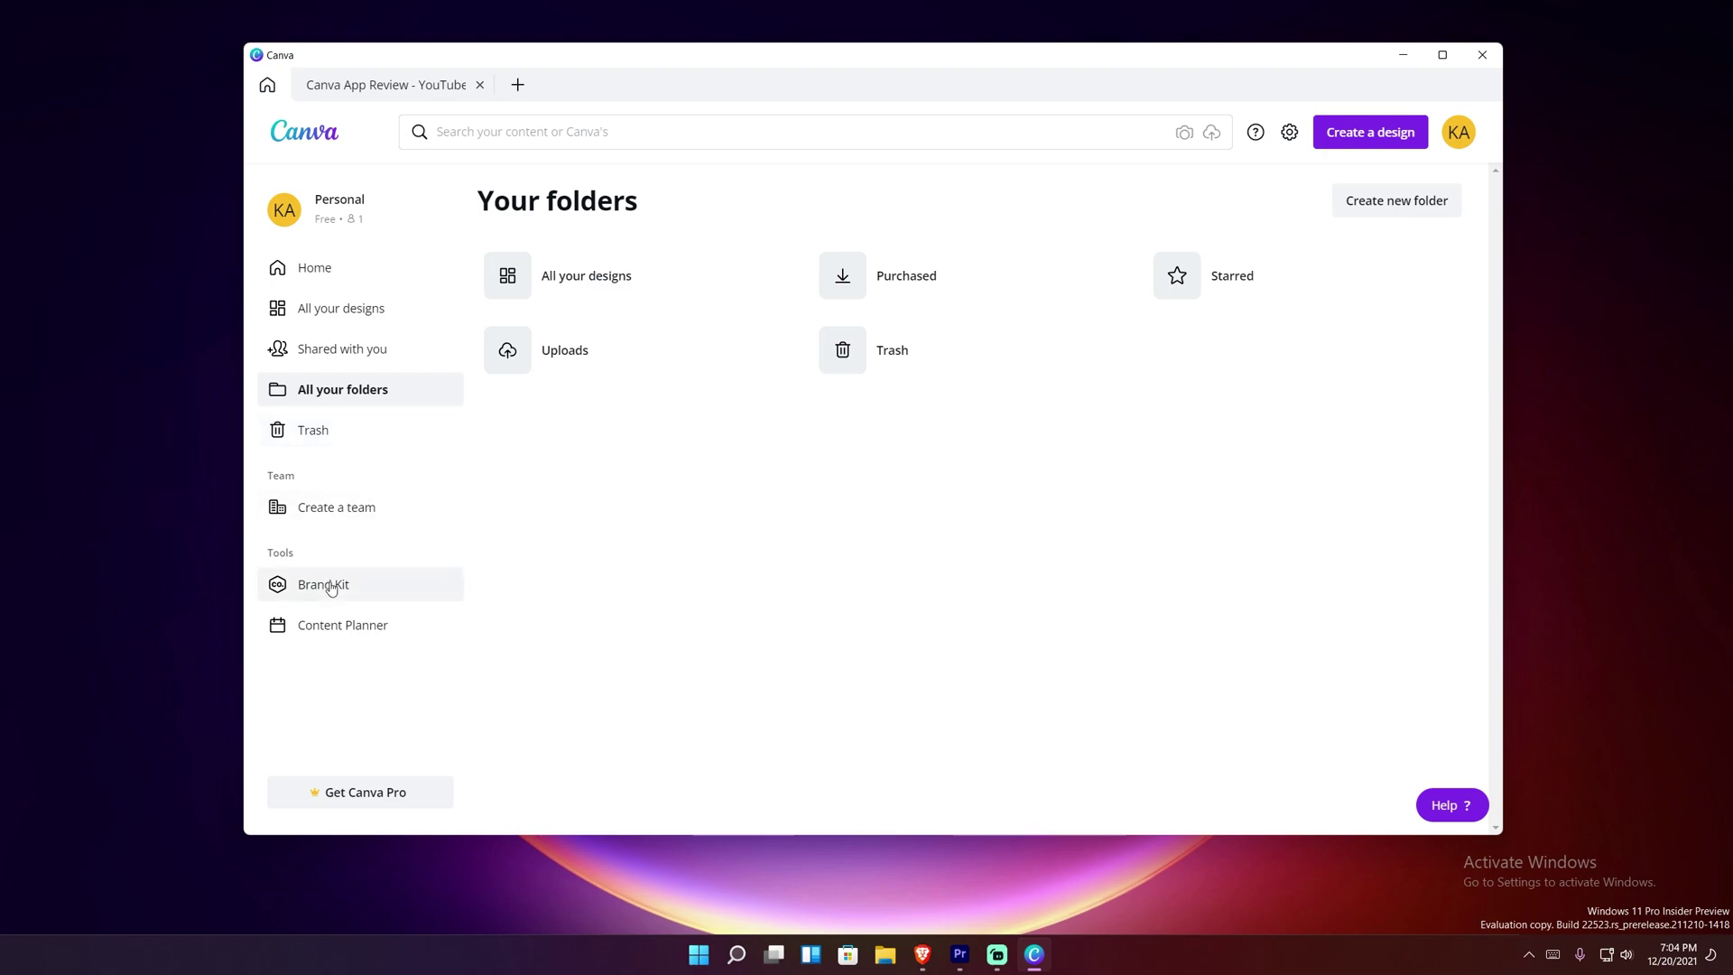
- Examine the Brand Kit's logos, colors and fonts
{"action": "left_click", "coordinate": [360, 584]}
{"action": "scroll", "coordinate": [874, 630], "scroll_direction": "down", "scroll_amount": 1}
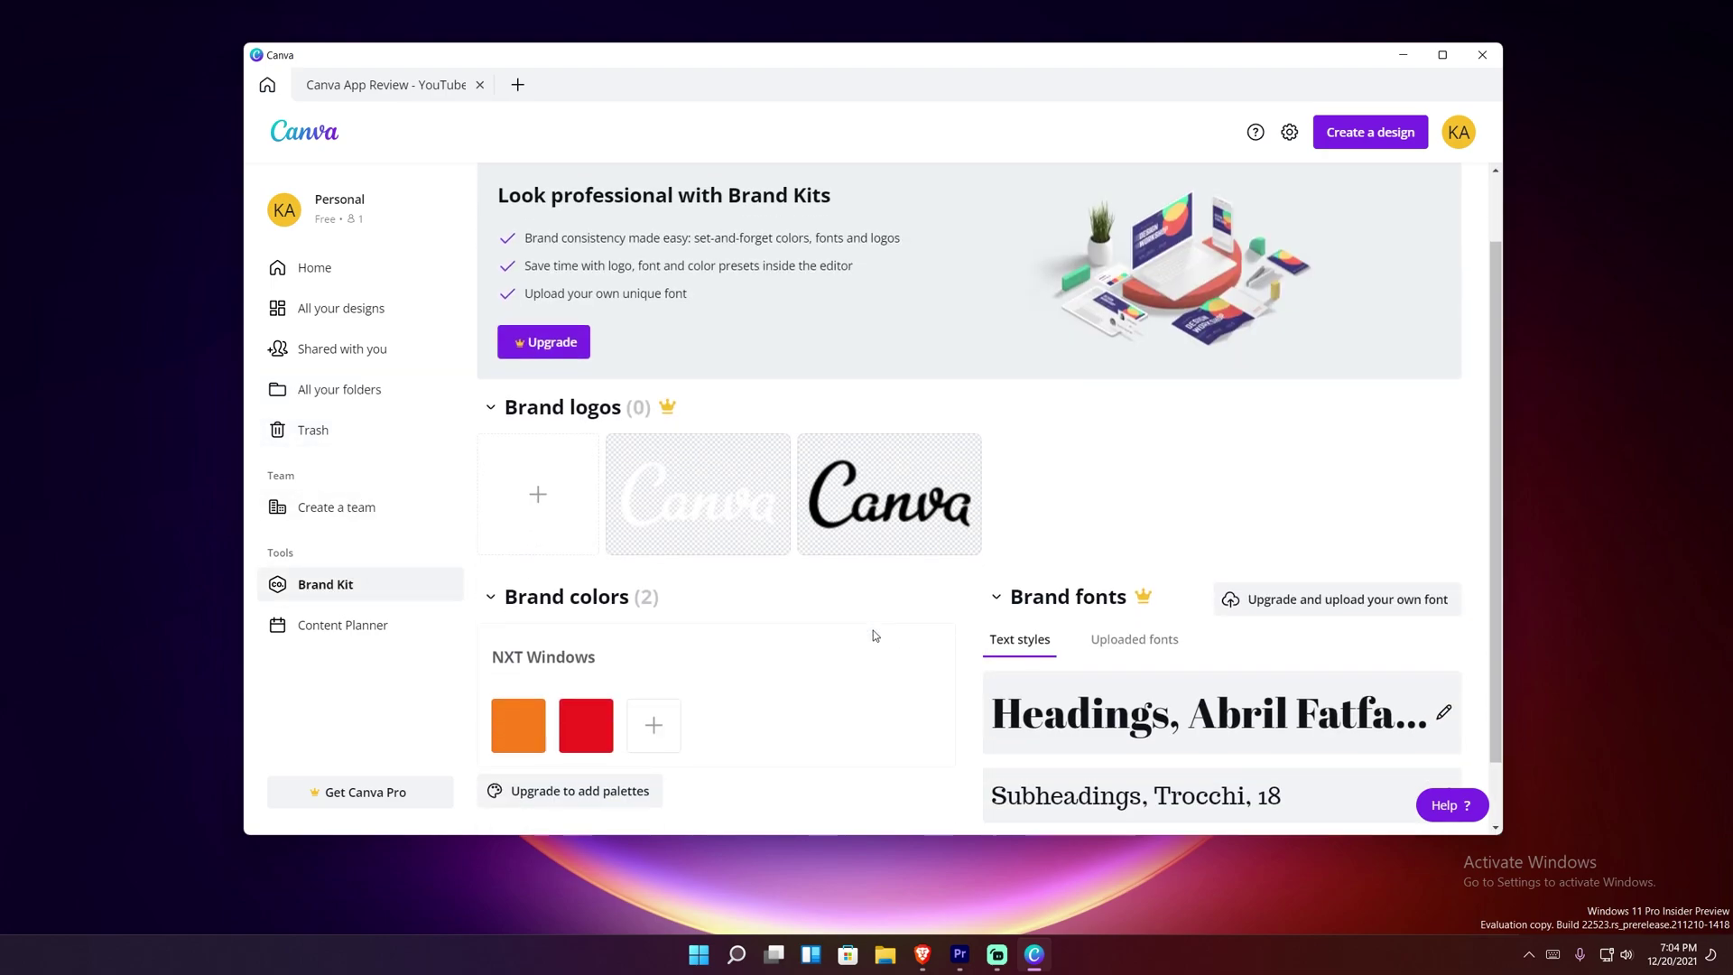
{"action": "scroll", "coordinate": [874, 630], "scroll_direction": "down", "scroll_amount": 1}
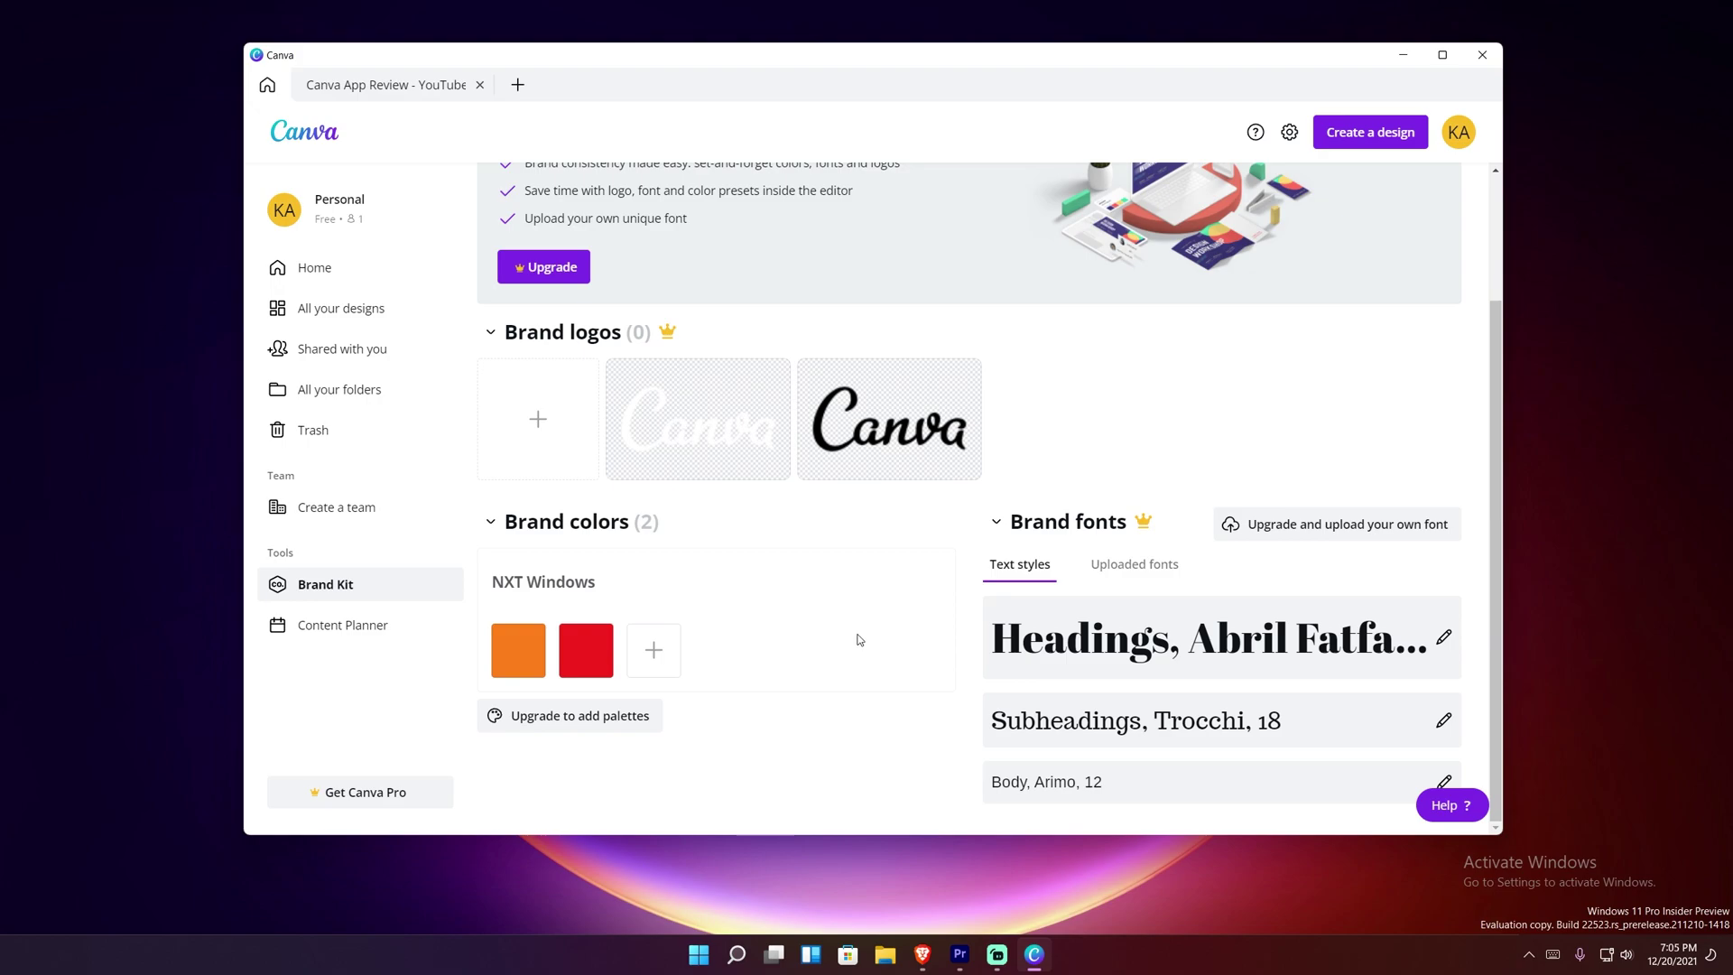
{"action": "scroll", "coordinate": [859, 639], "scroll_direction": "up", "scroll_amount": 2}
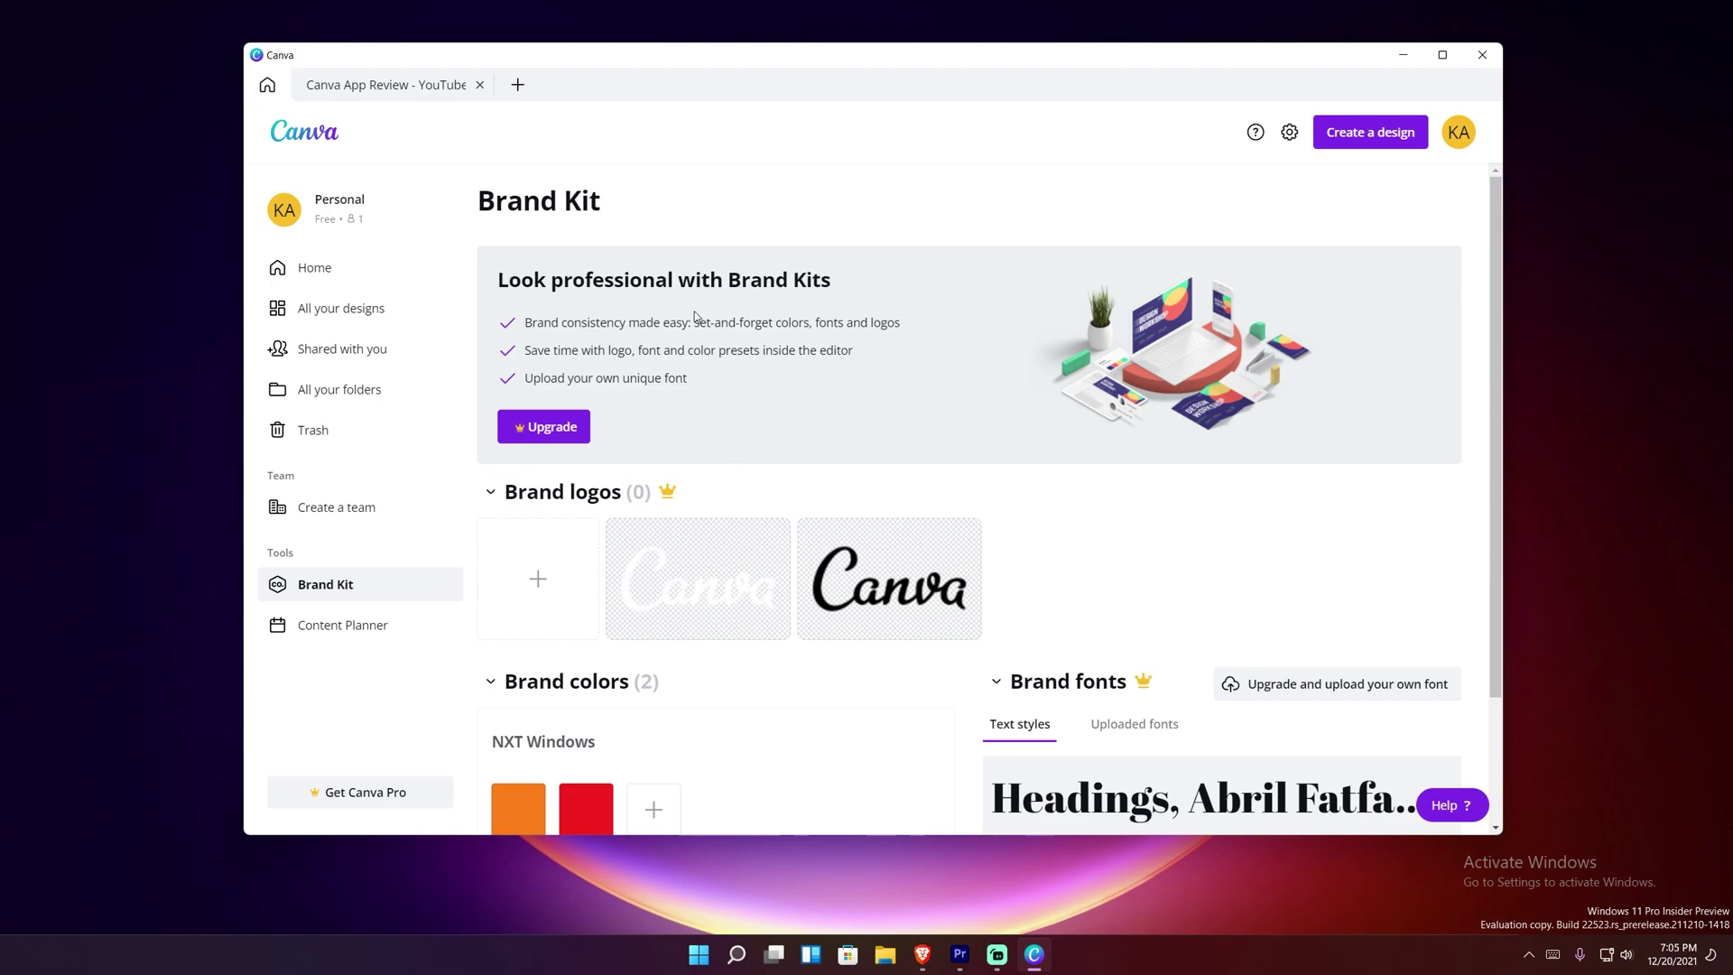
{"action": "scroll", "coordinate": [852, 738], "scroll_direction": "down", "scroll_amount": 2}
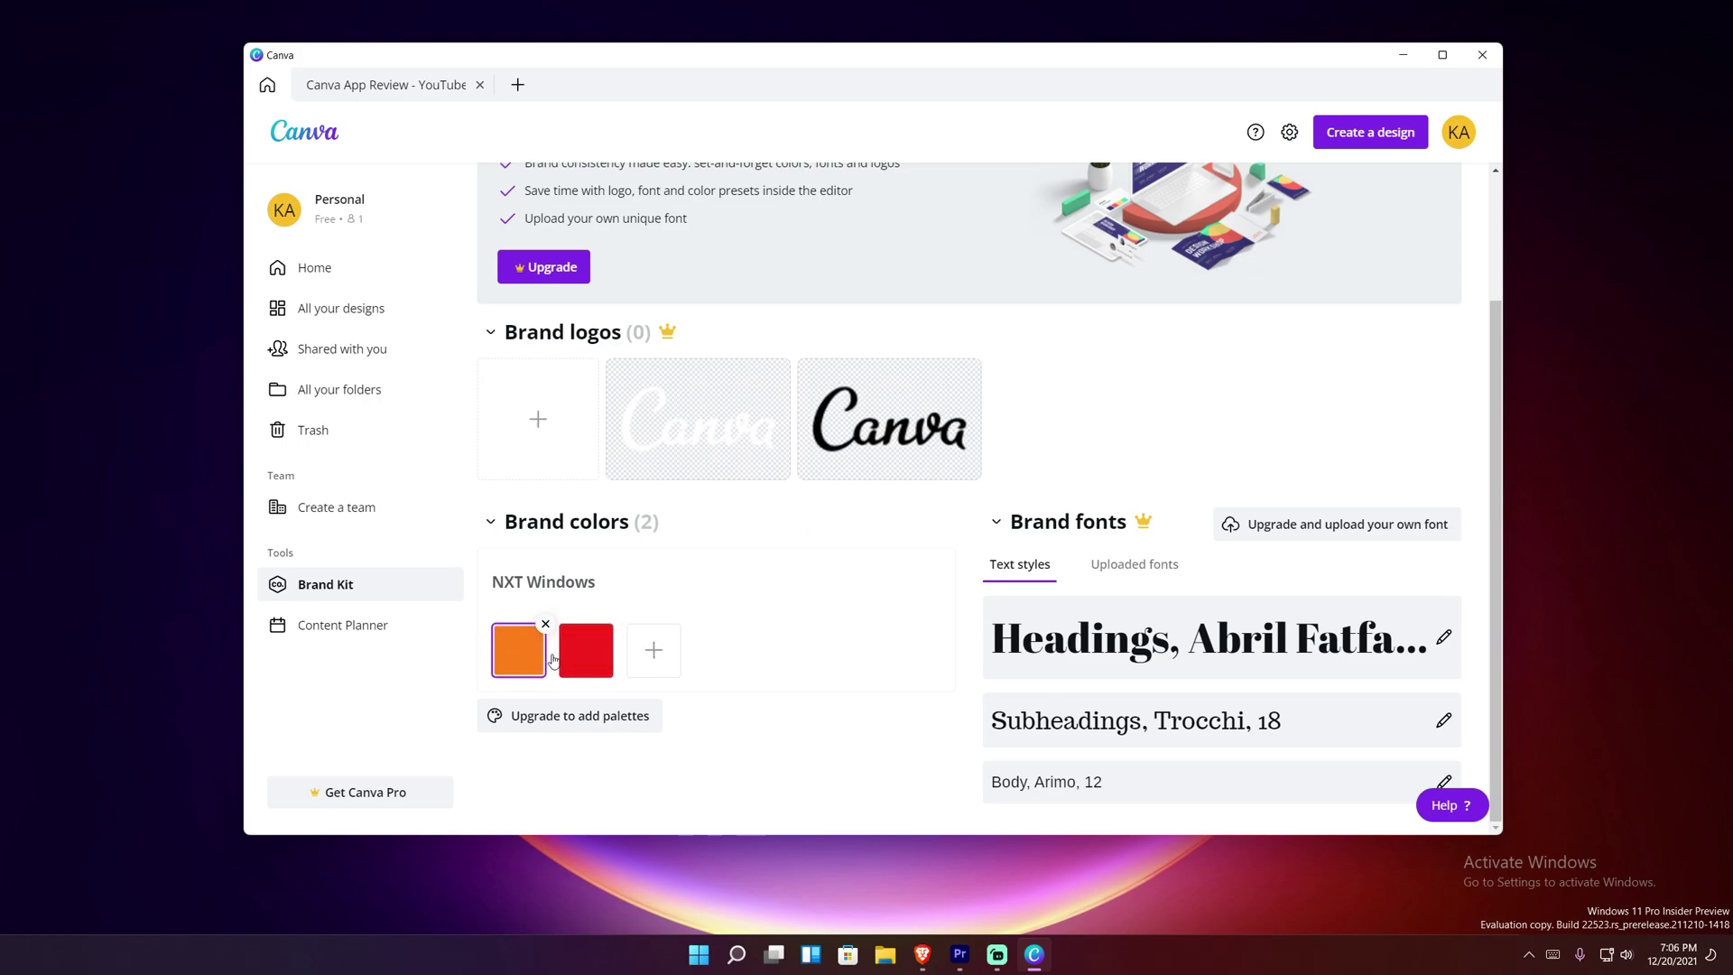
- Examine the December 2021 calendar in the Content Planner
{"action": "left_click", "coordinate": [352, 624]}
{"action": "scroll", "coordinate": [804, 620], "scroll_direction": "down", "scroll_amount": 3}
{"action": "scroll", "coordinate": [821, 639], "scroll_direction": "up", "scroll_amount": 3}
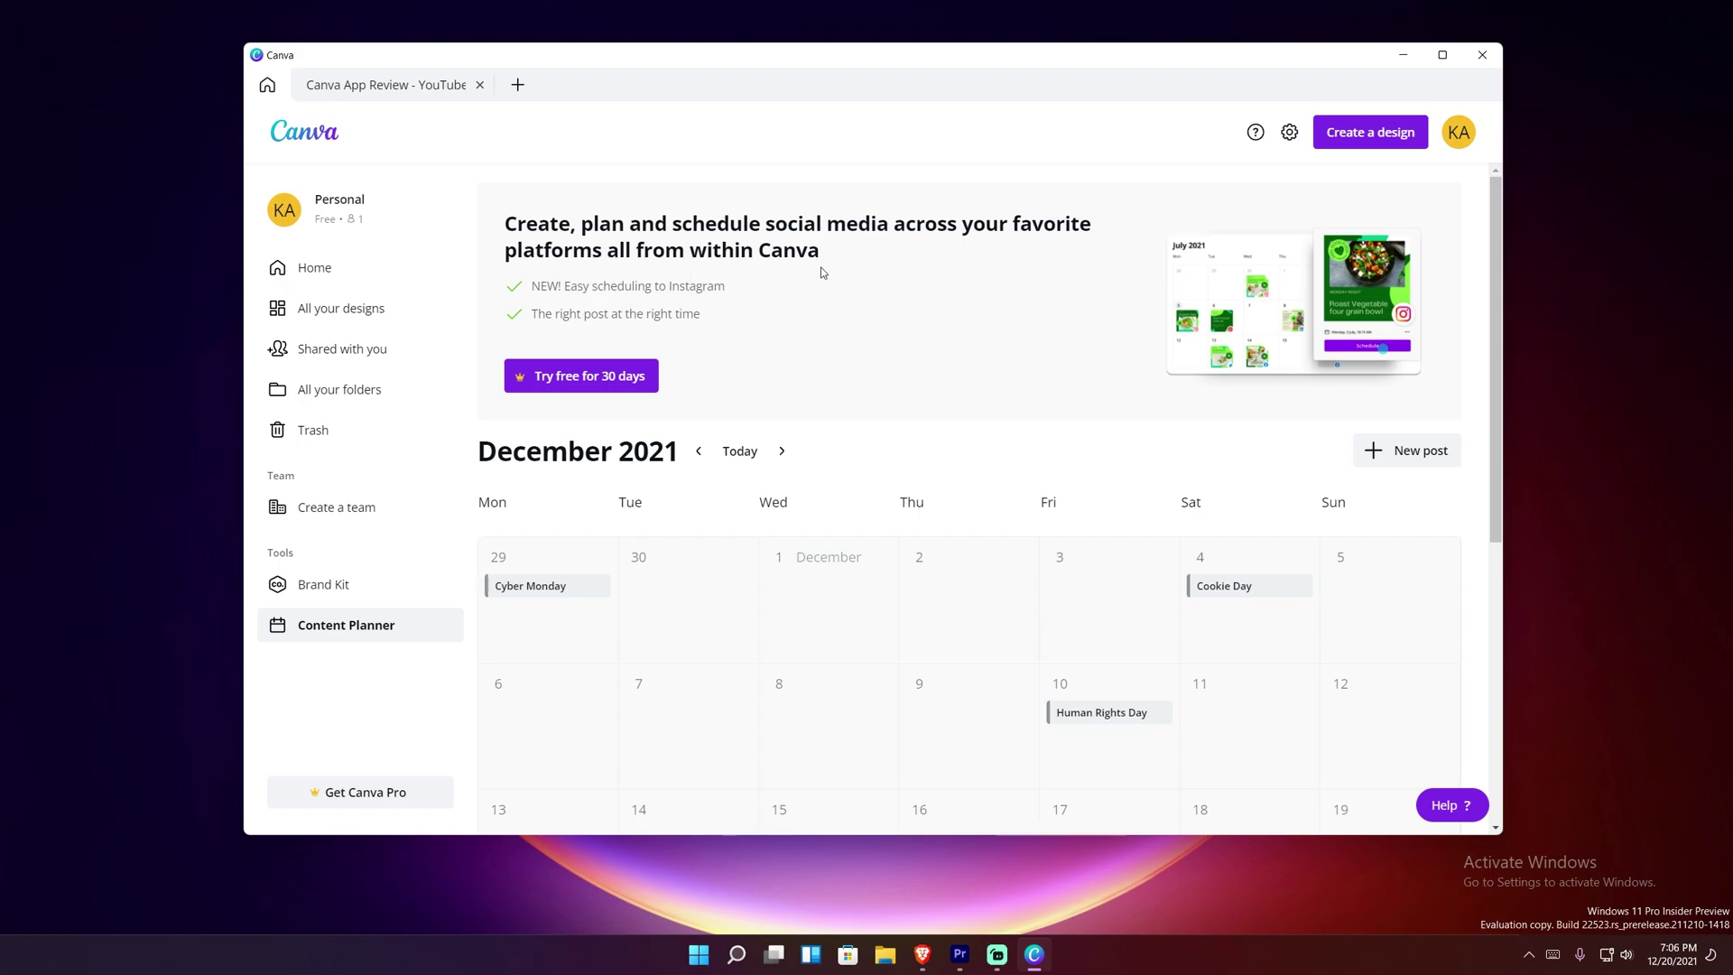
{"action": "scroll", "coordinate": [925, 424], "scroll_direction": "down", "scroll_amount": 1}
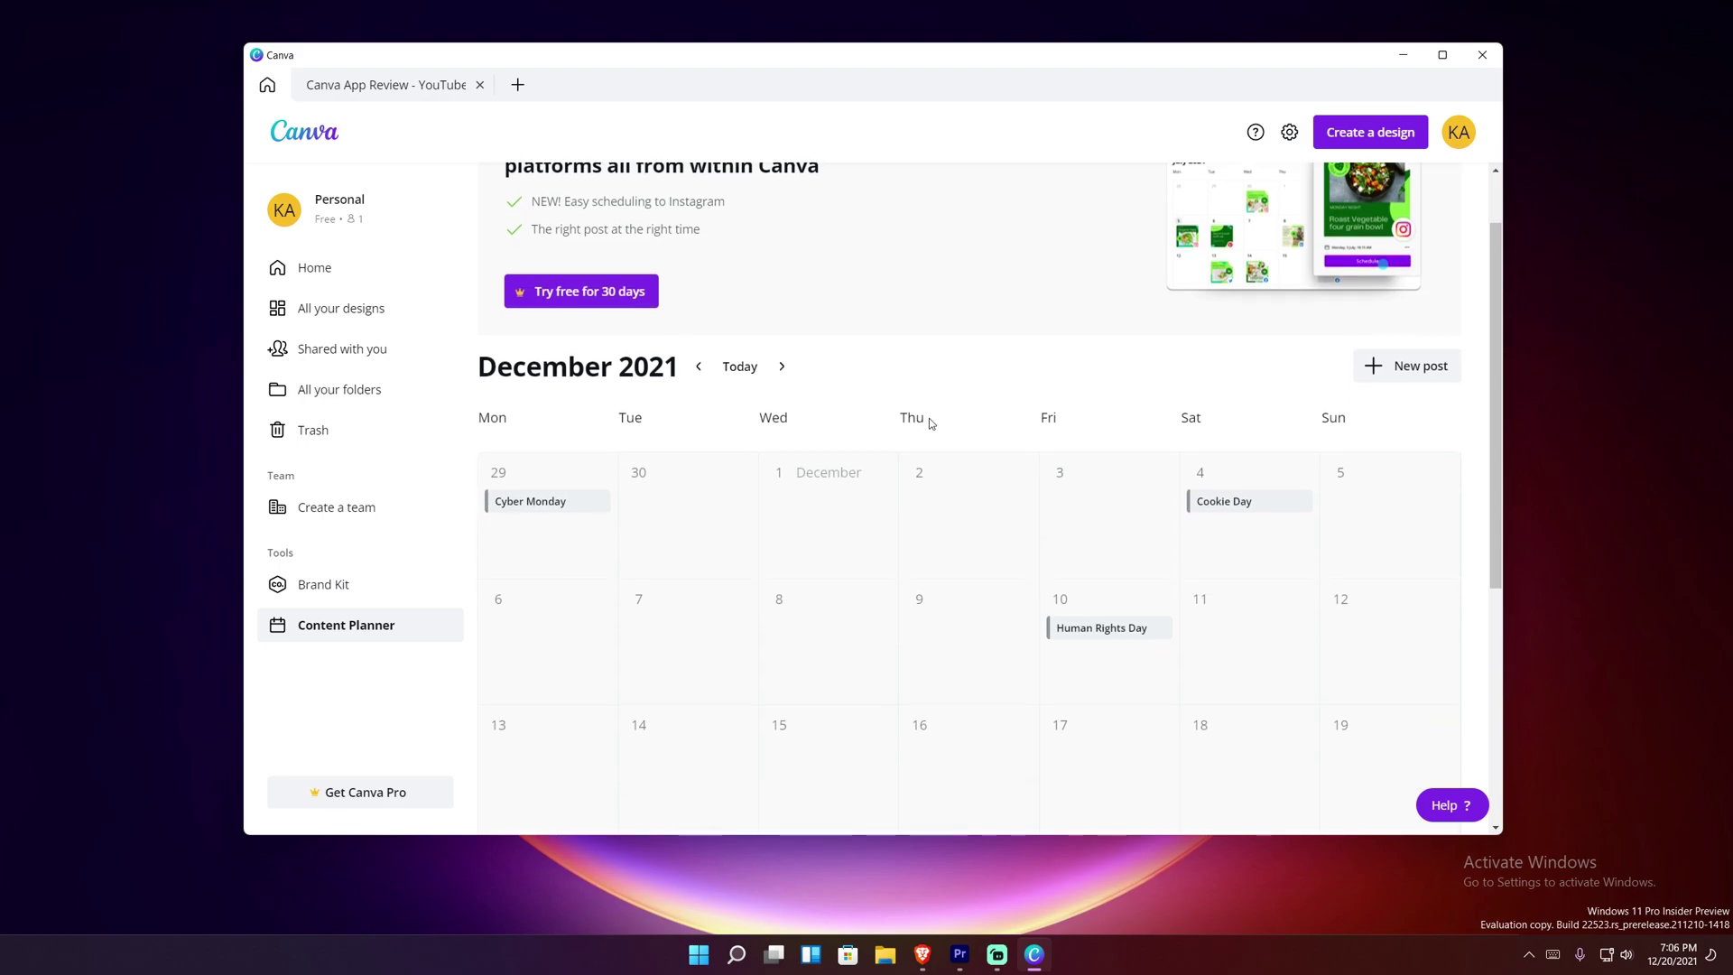
{"action": "scroll", "coordinate": [929, 418], "scroll_direction": "down", "scroll_amount": 2}
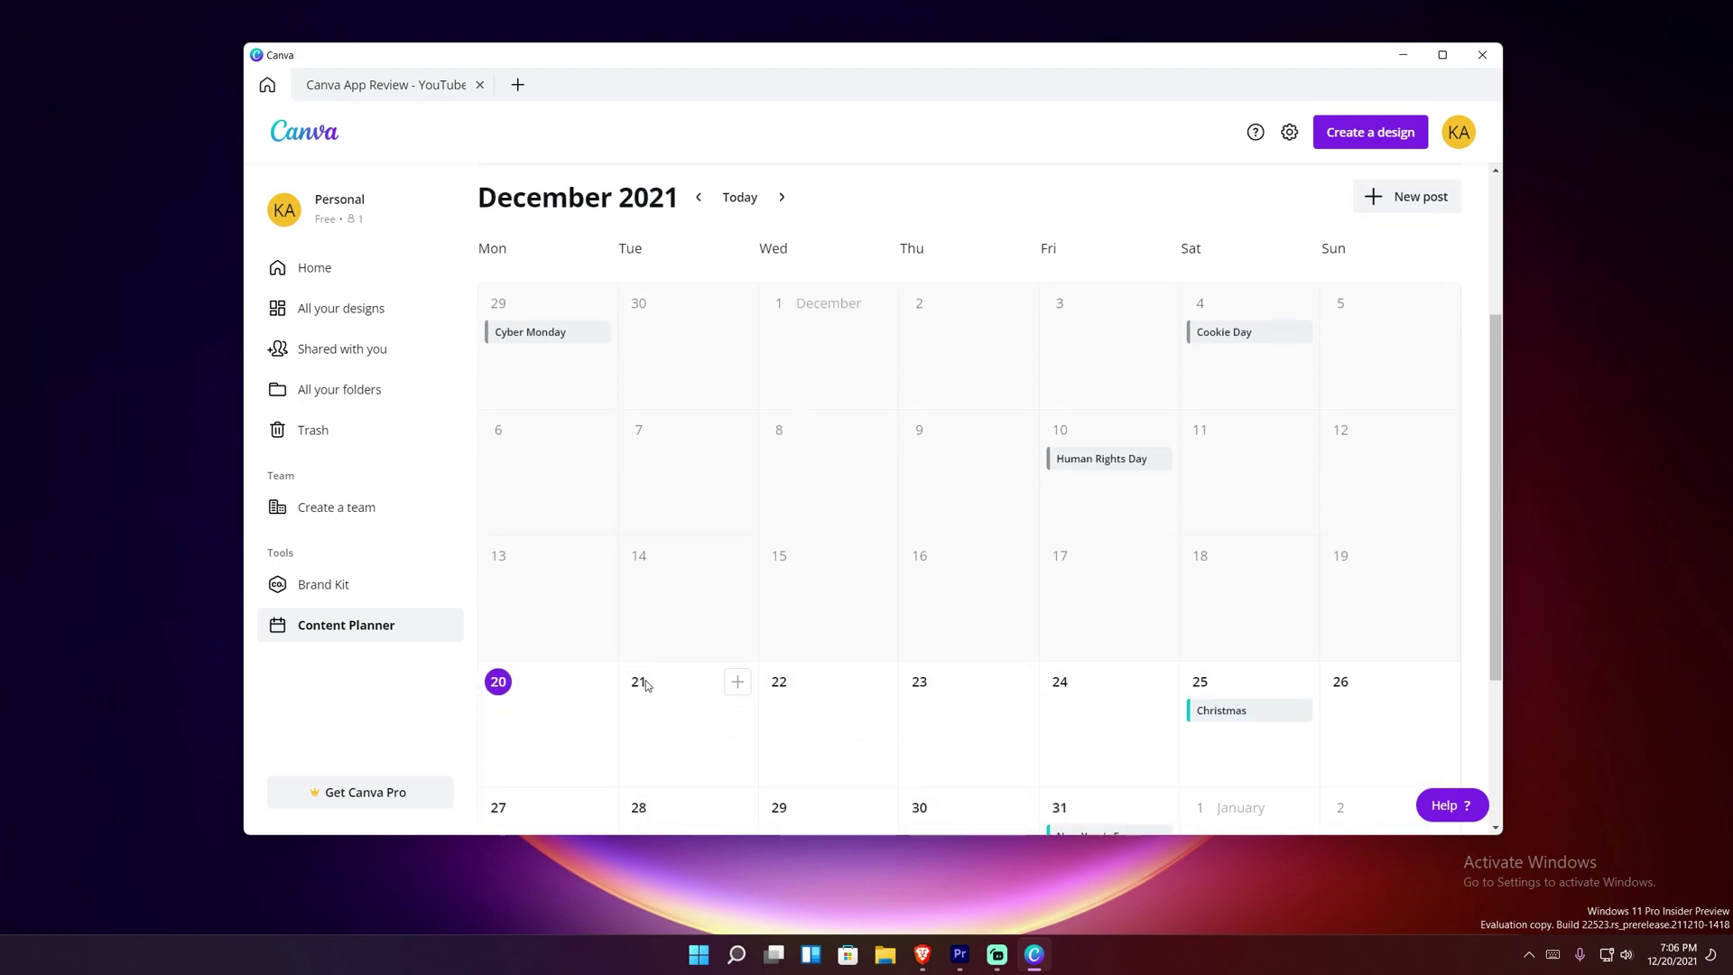
- Start a post for December 21 with the Canva App Review design, view its publishing channels, and close it unscheduled
{"action": "left_click", "coordinate": [738, 682]}
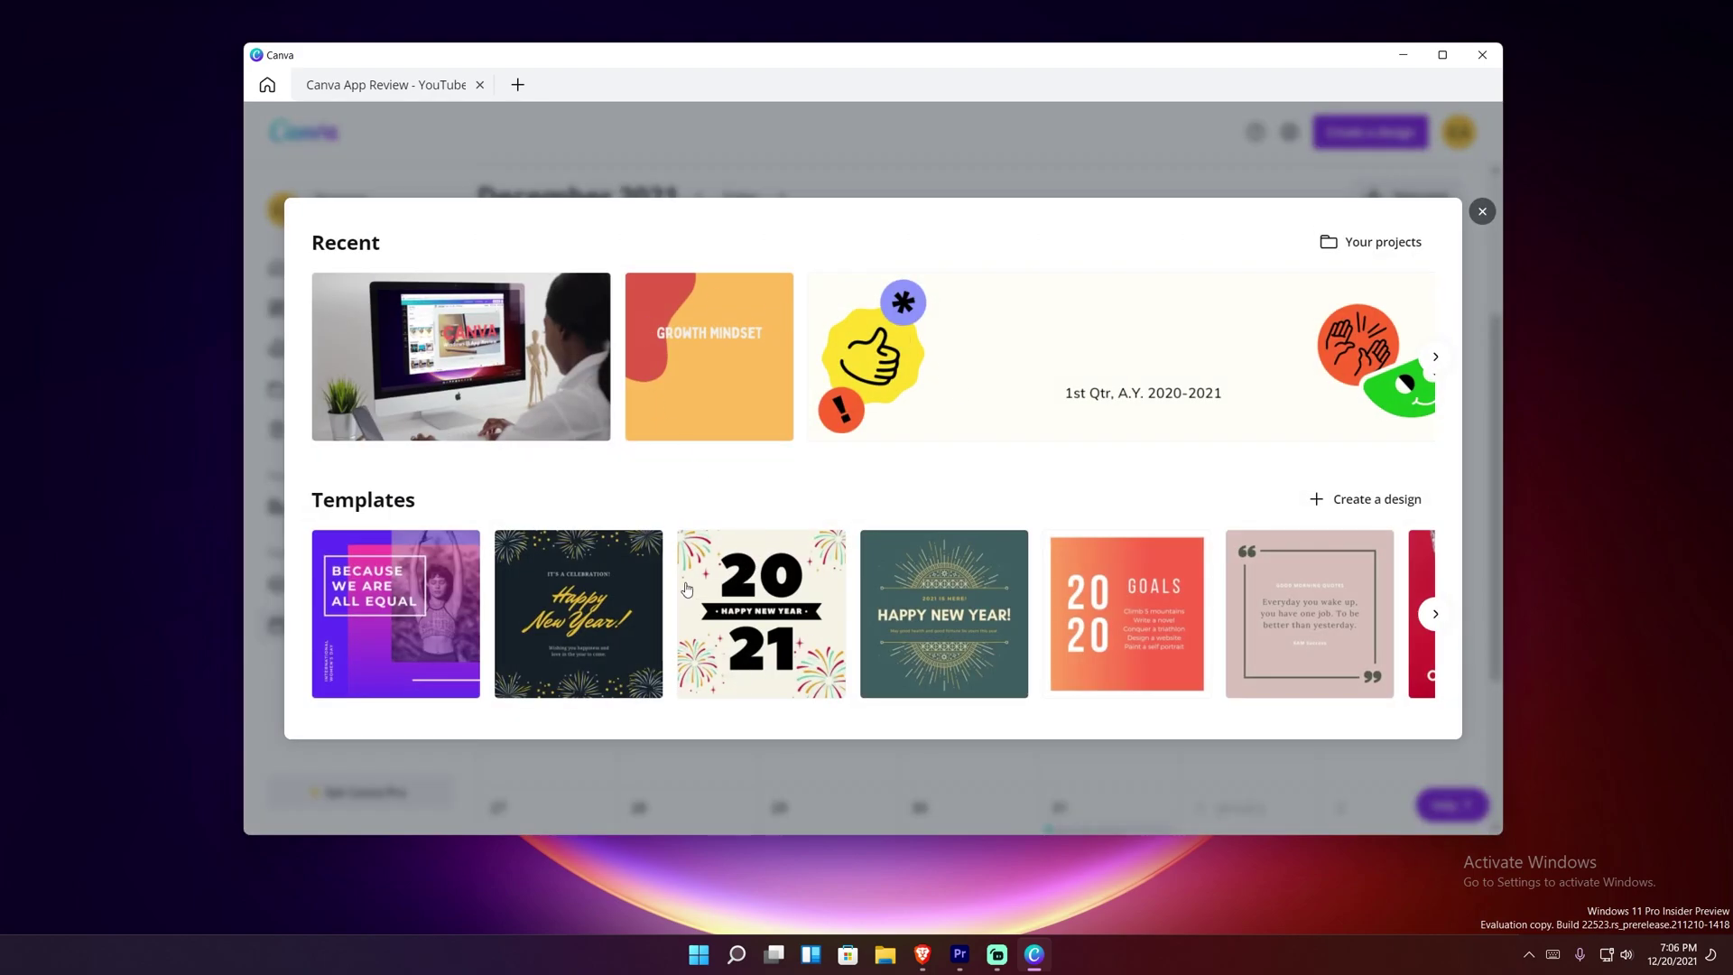
{"action": "left_click", "coordinate": [481, 390]}
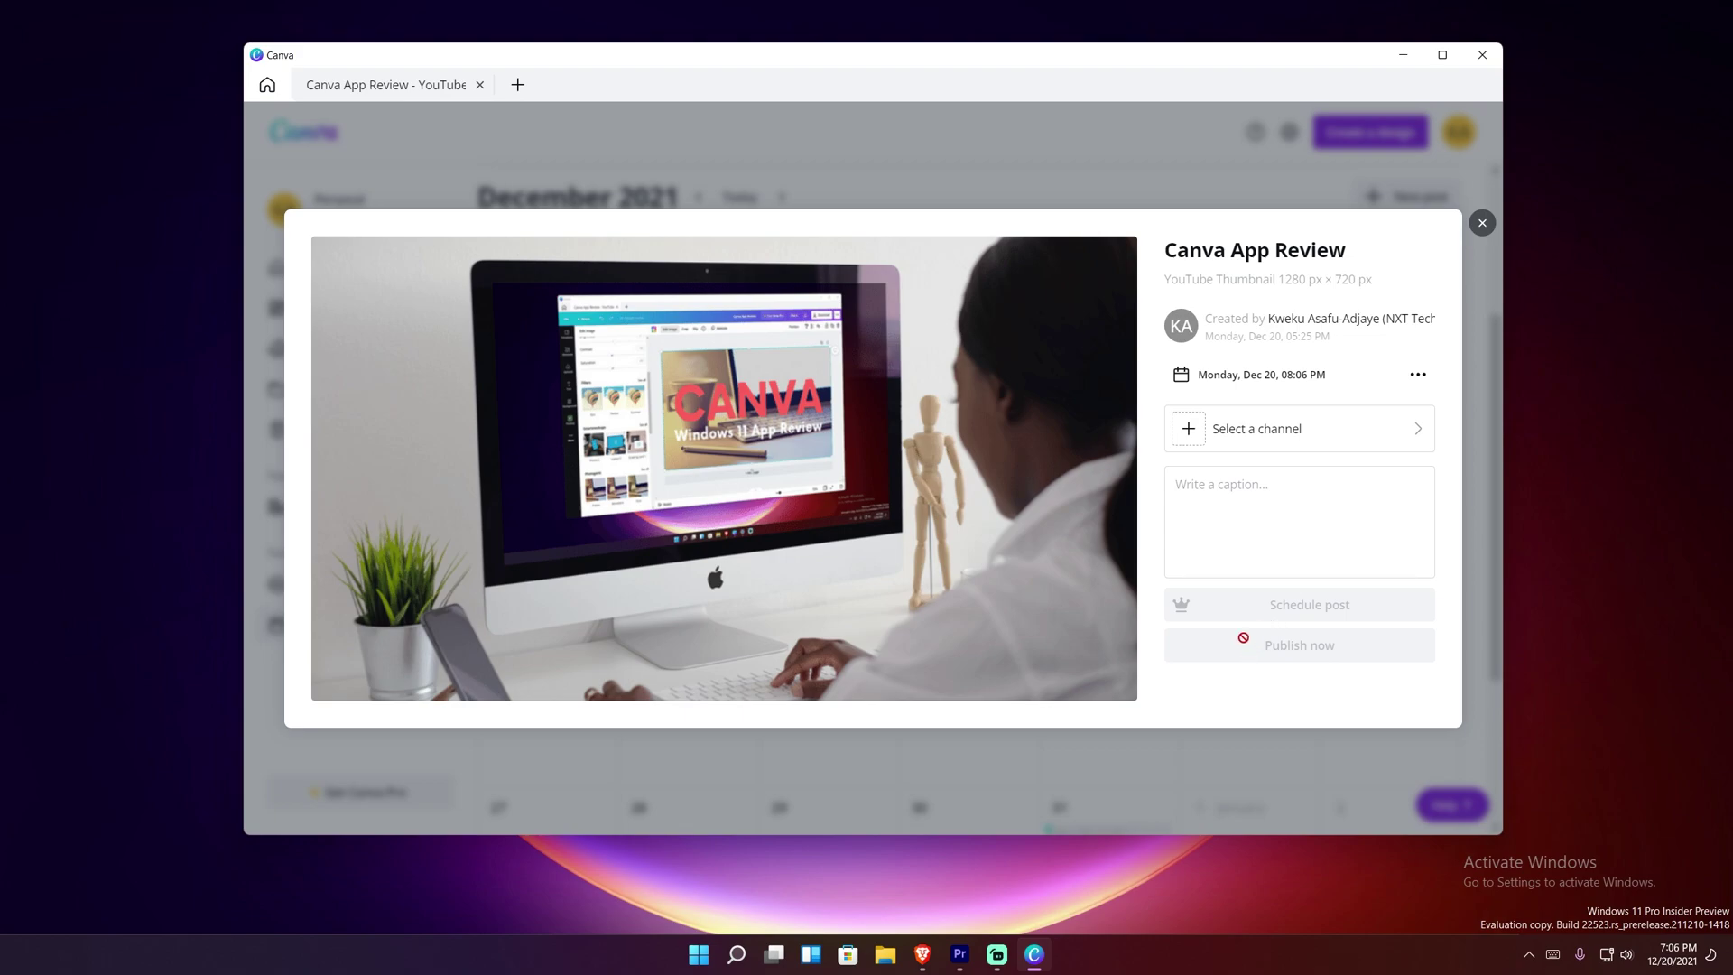
{"action": "left_click", "coordinate": [1283, 424]}
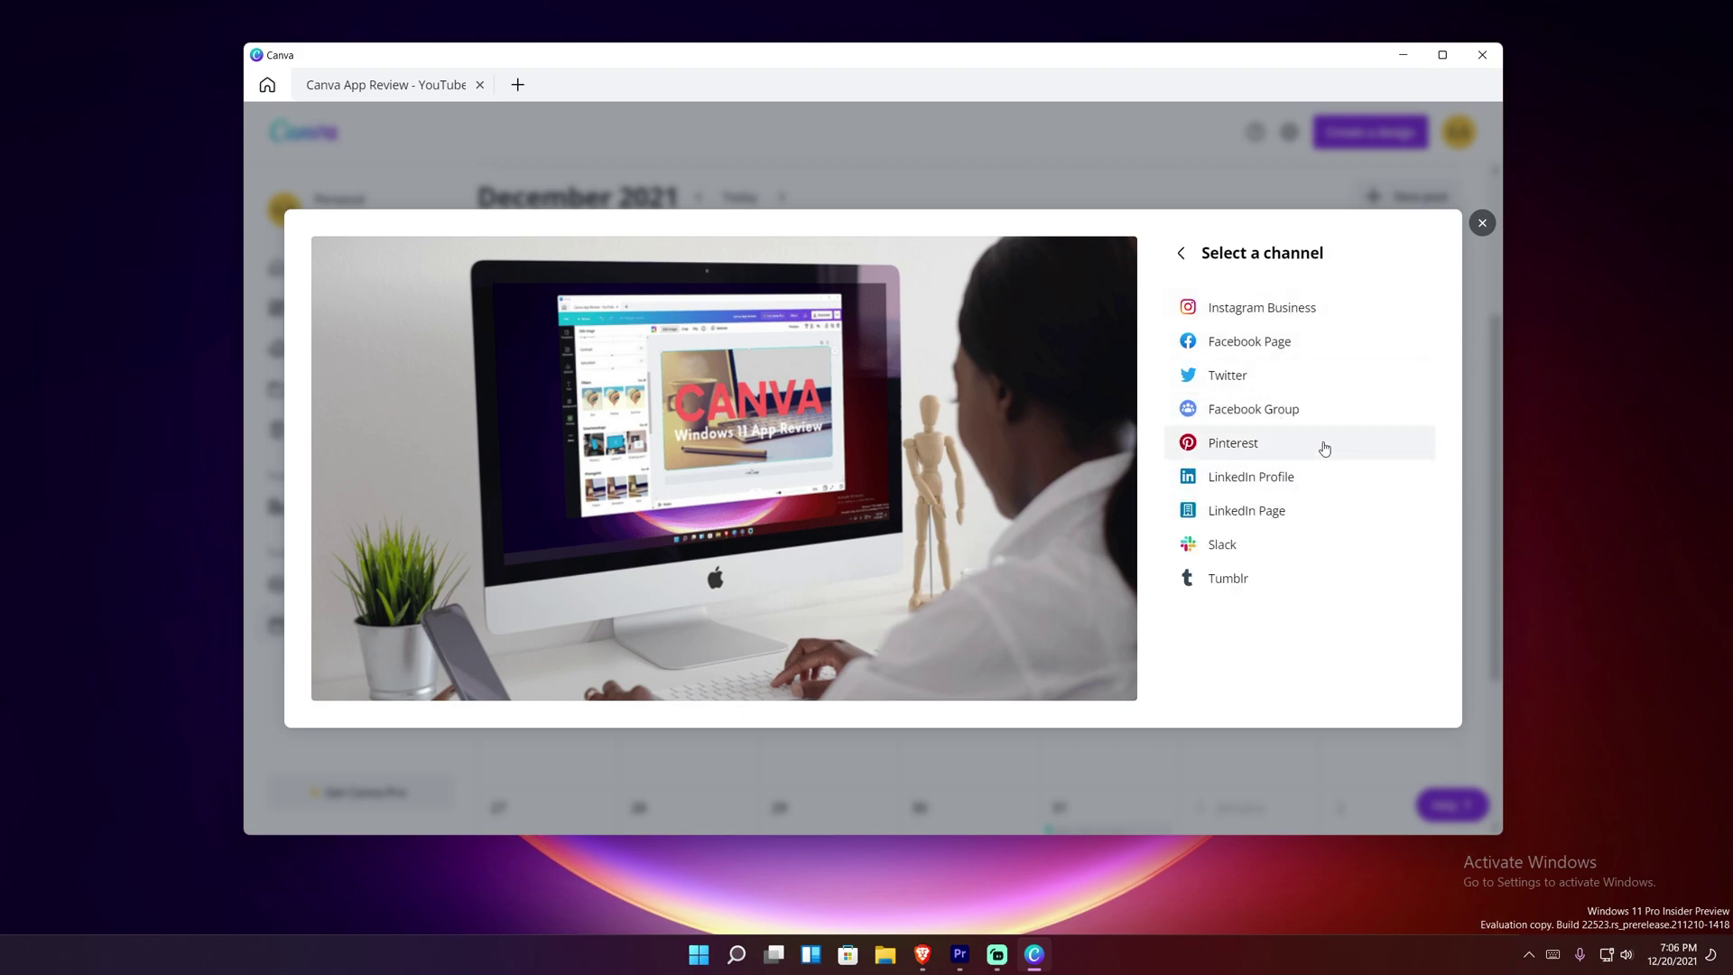
{"action": "left_click", "coordinate": [1110, 138]}
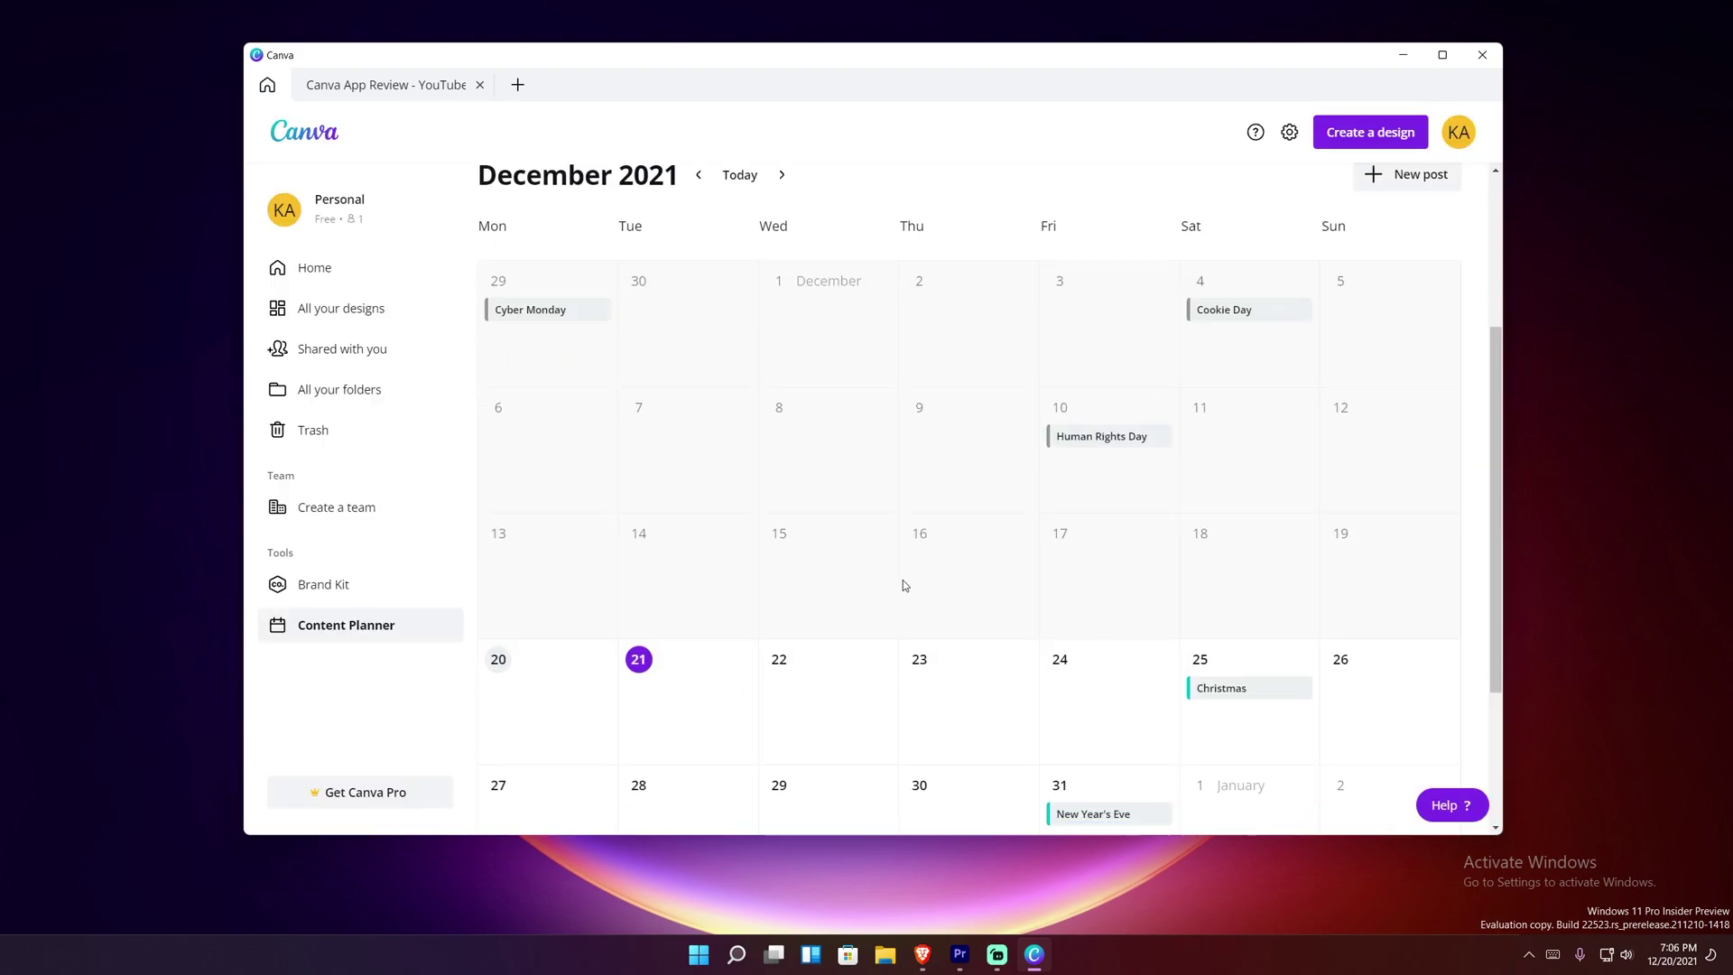
- View the designs and templates offered for a new December 21 post and close the selection without choosing one
{"action": "scroll", "coordinate": [731, 420], "scroll_direction": "down", "scroll_amount": 3}
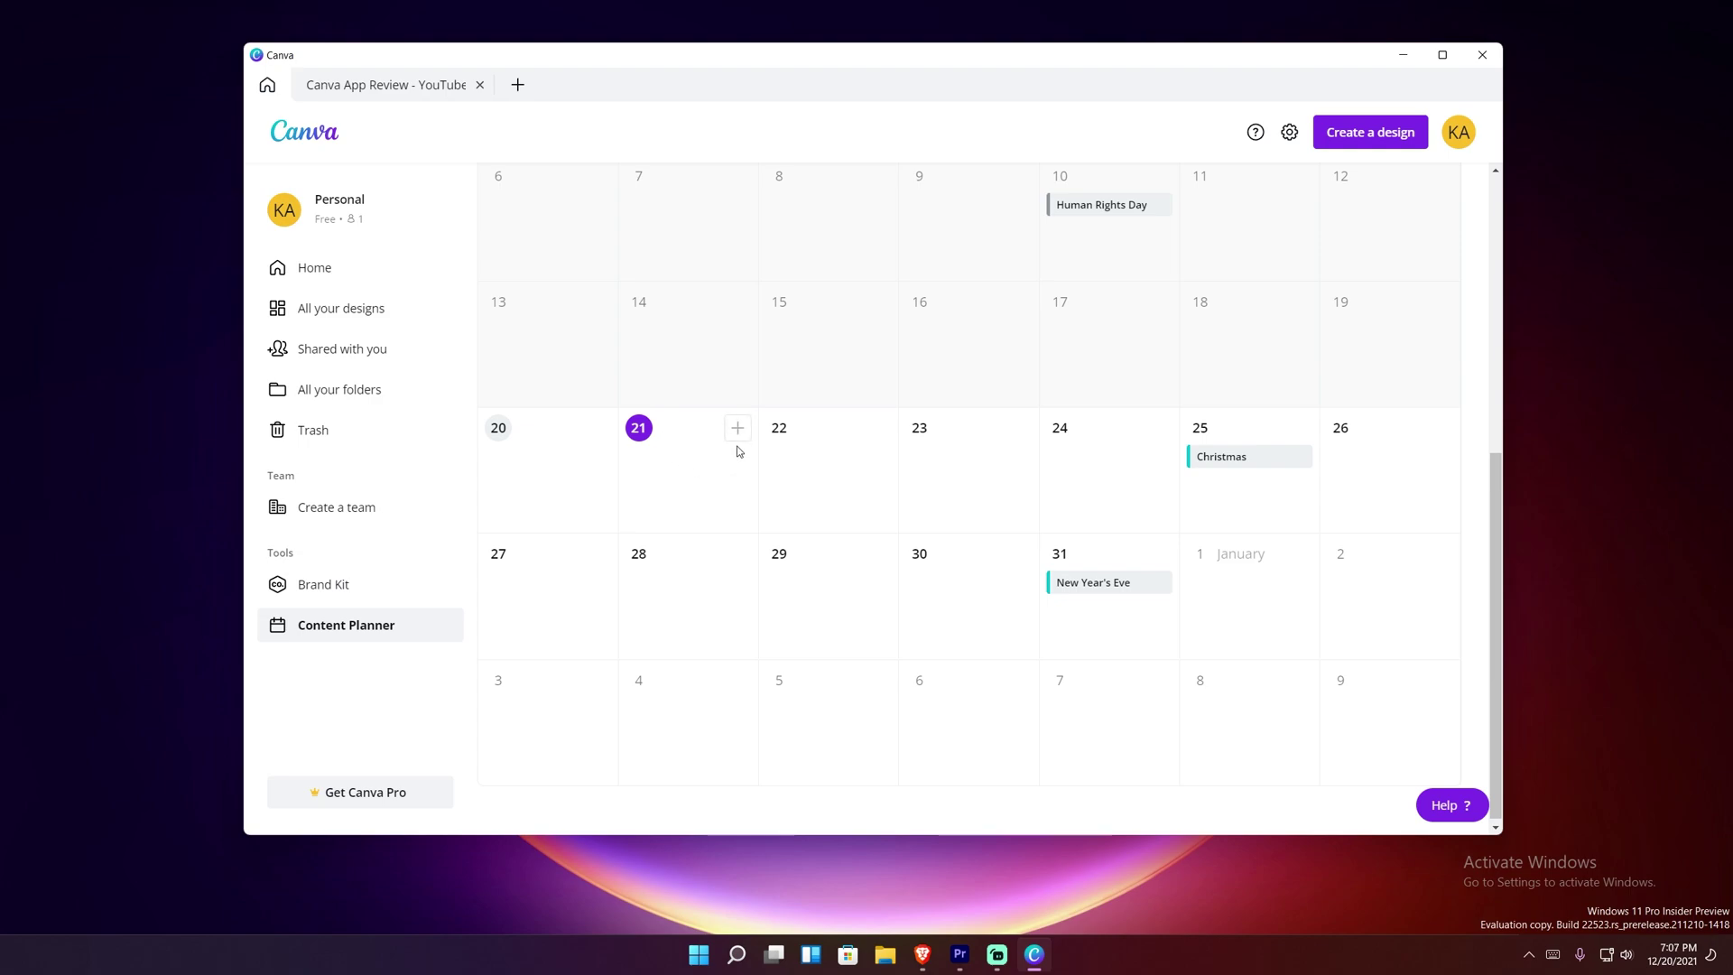
{"action": "left_click", "coordinate": [736, 429]}
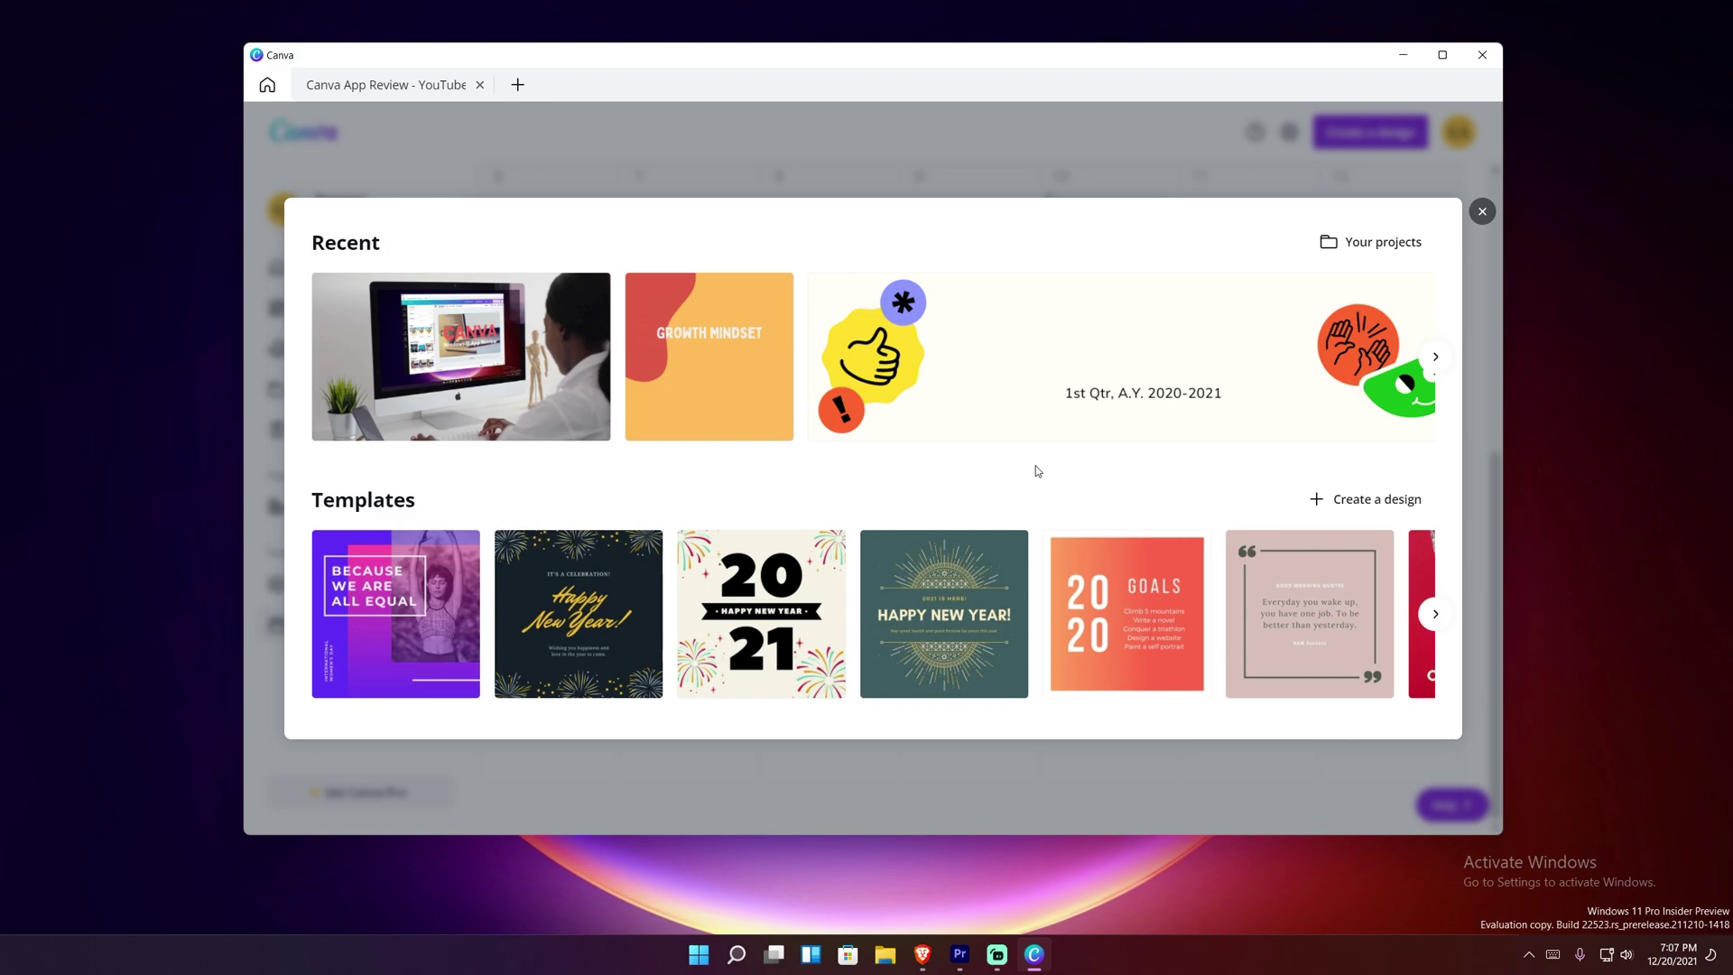
{"action": "left_click", "coordinate": [1482, 211]}
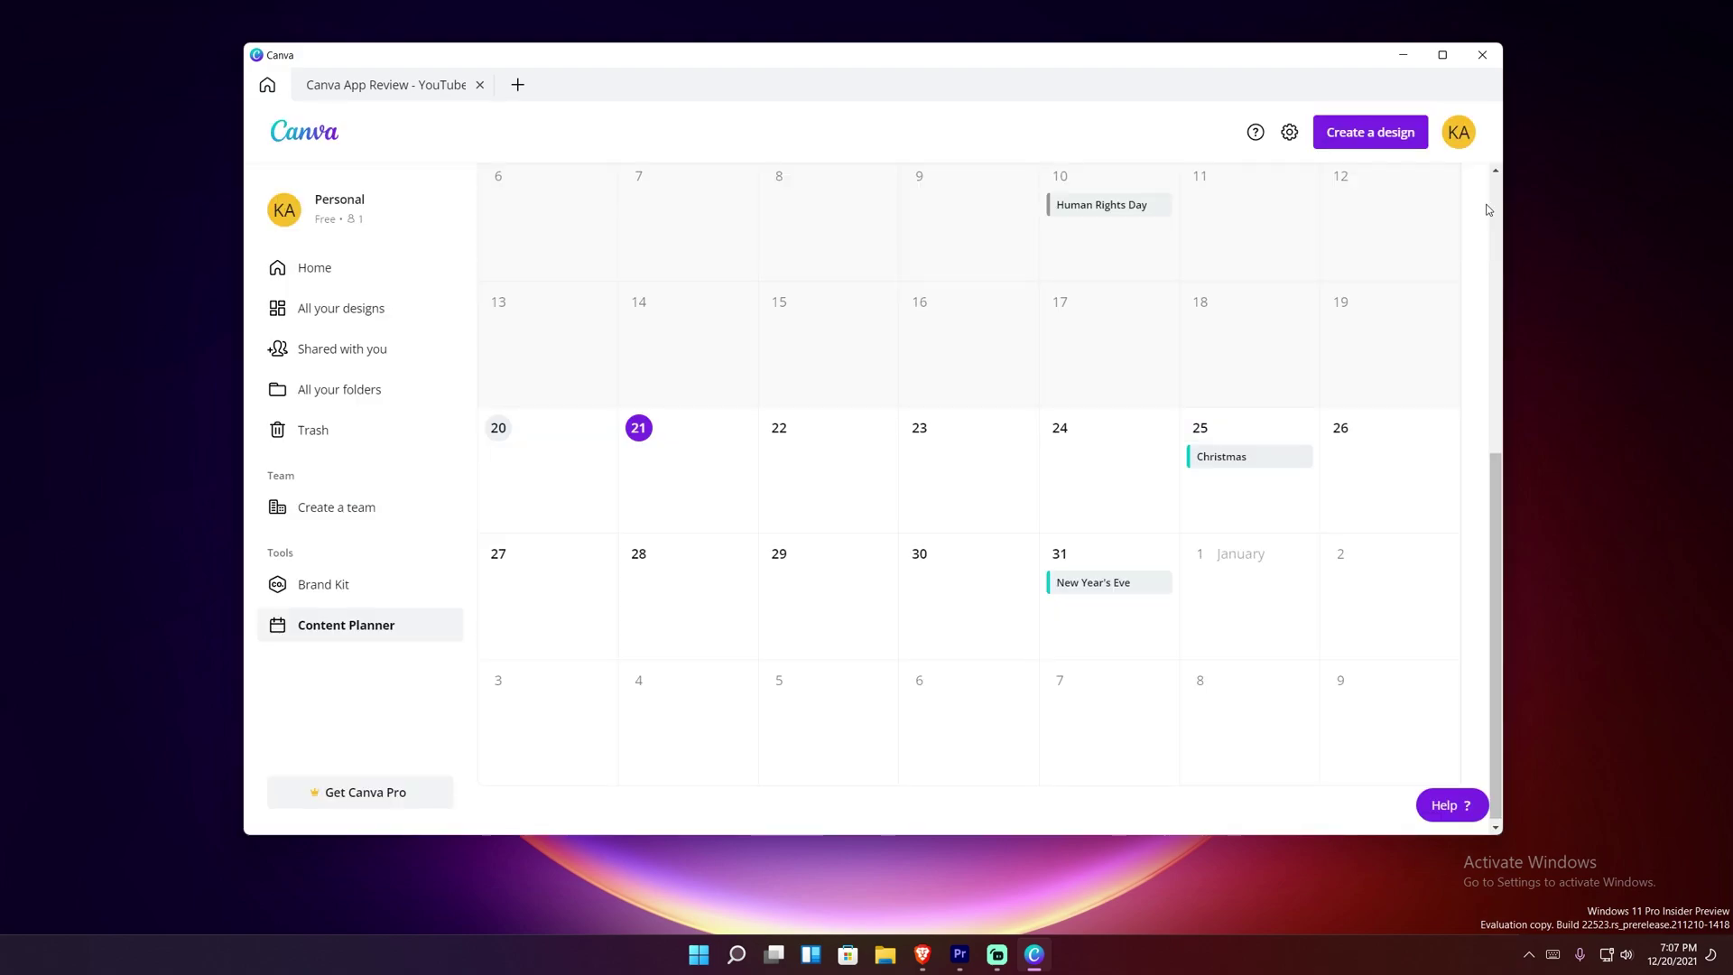
- Return to the home page, view the design types offered for a new tab, and dismiss the list
{"action": "left_click", "coordinate": [358, 282]}
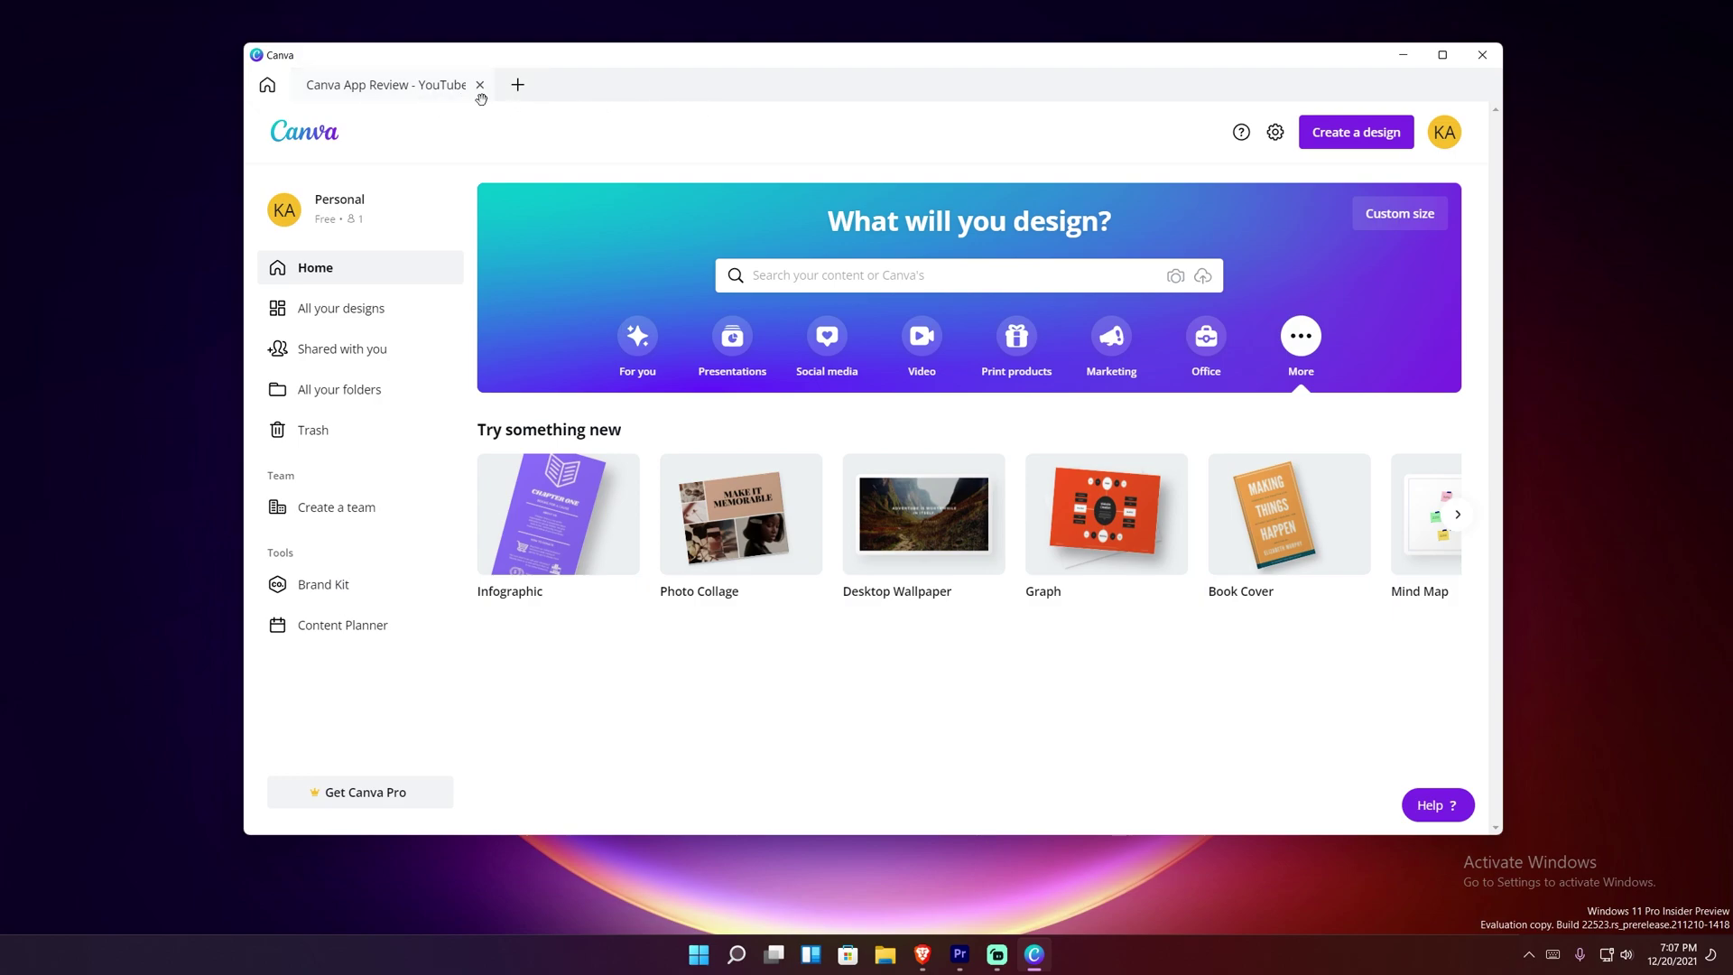
{"action": "left_click", "coordinate": [520, 87]}
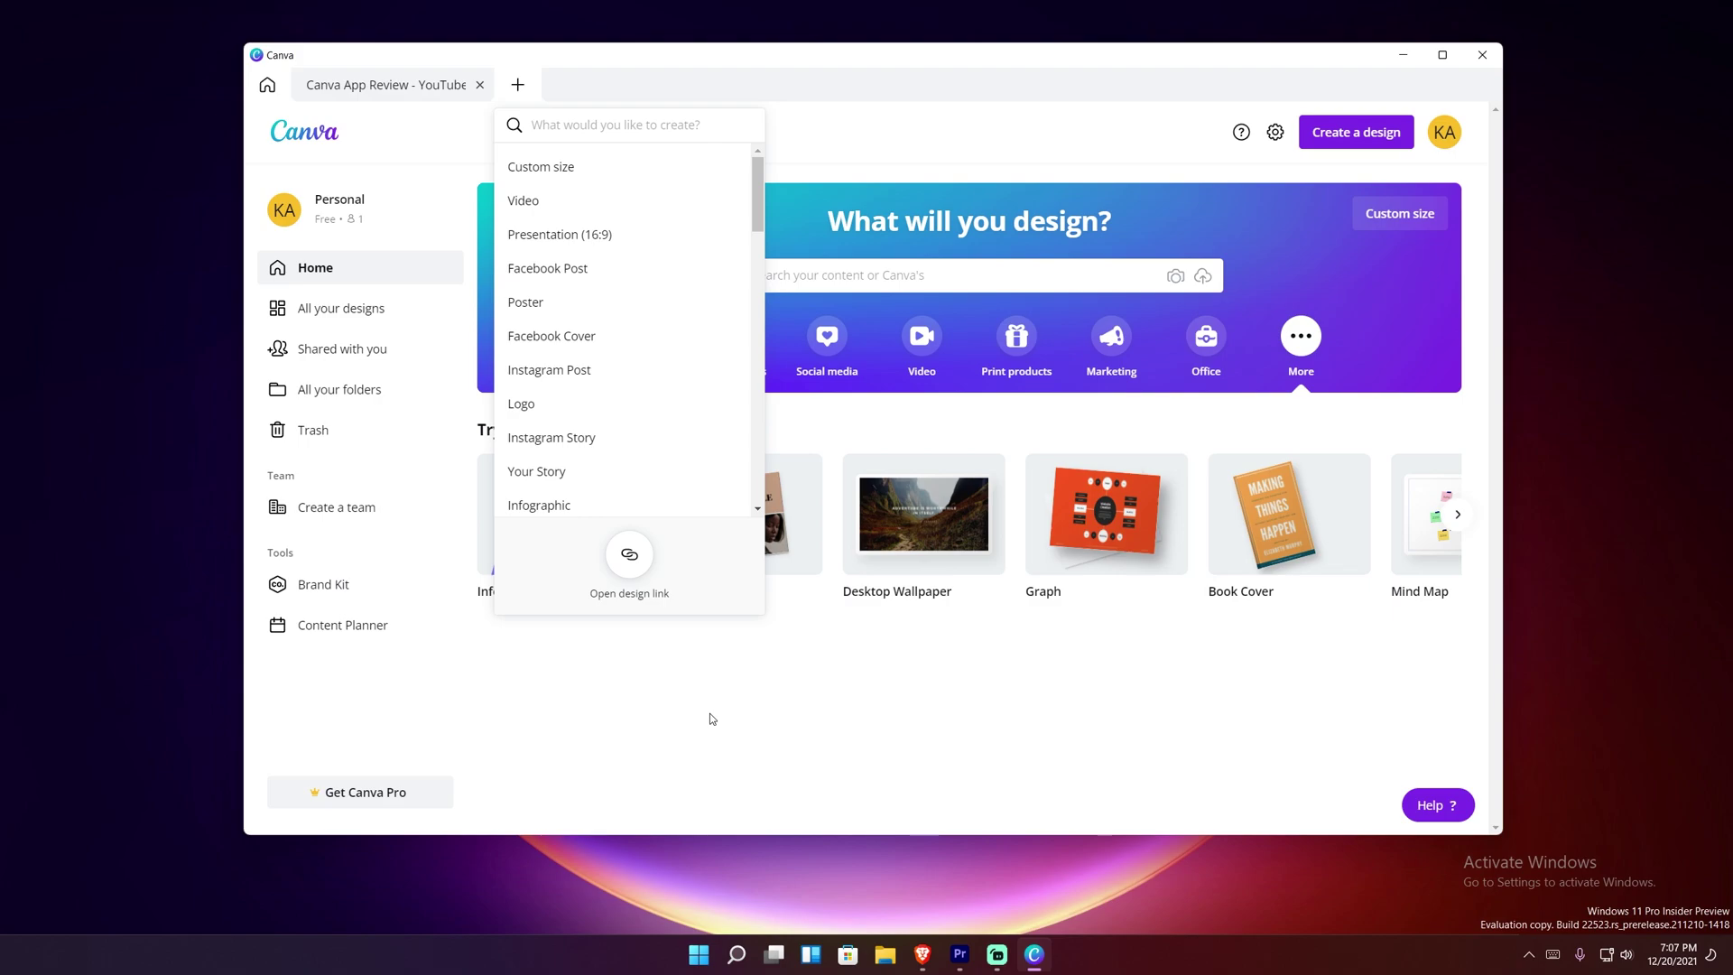
{"action": "left_click", "coordinate": [759, 722]}
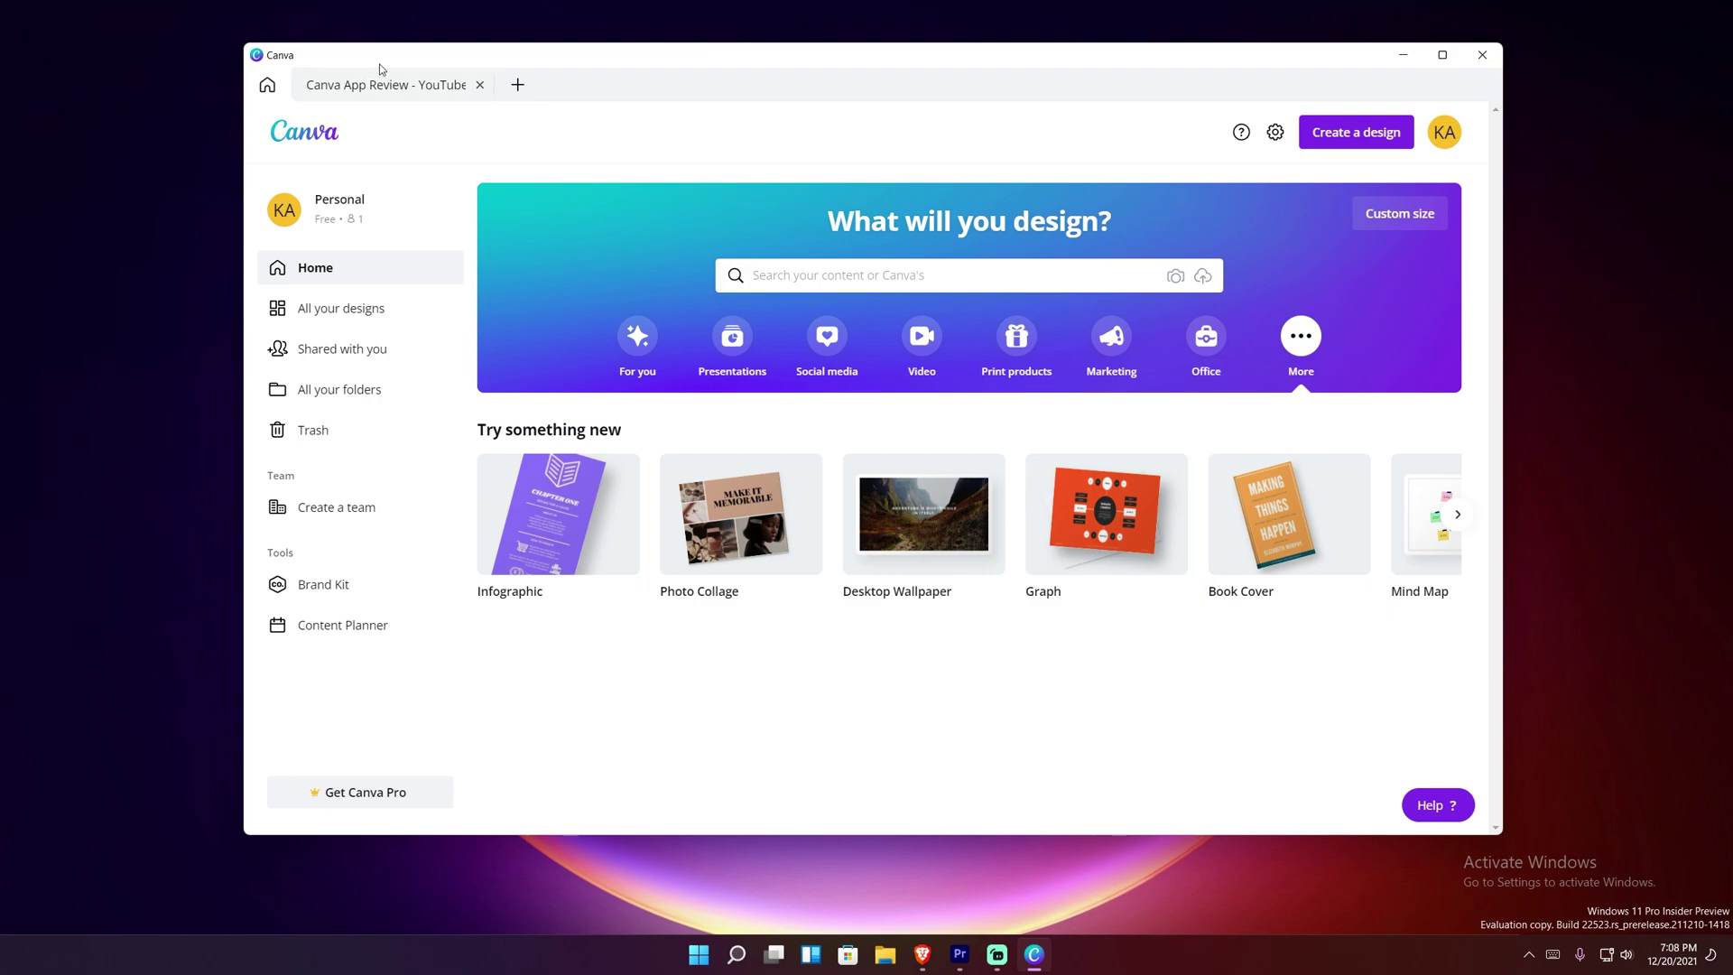
- Open the Canva App Review design, view its file options, and show the rulers around the canvas
{"action": "left_click", "coordinate": [414, 81]}
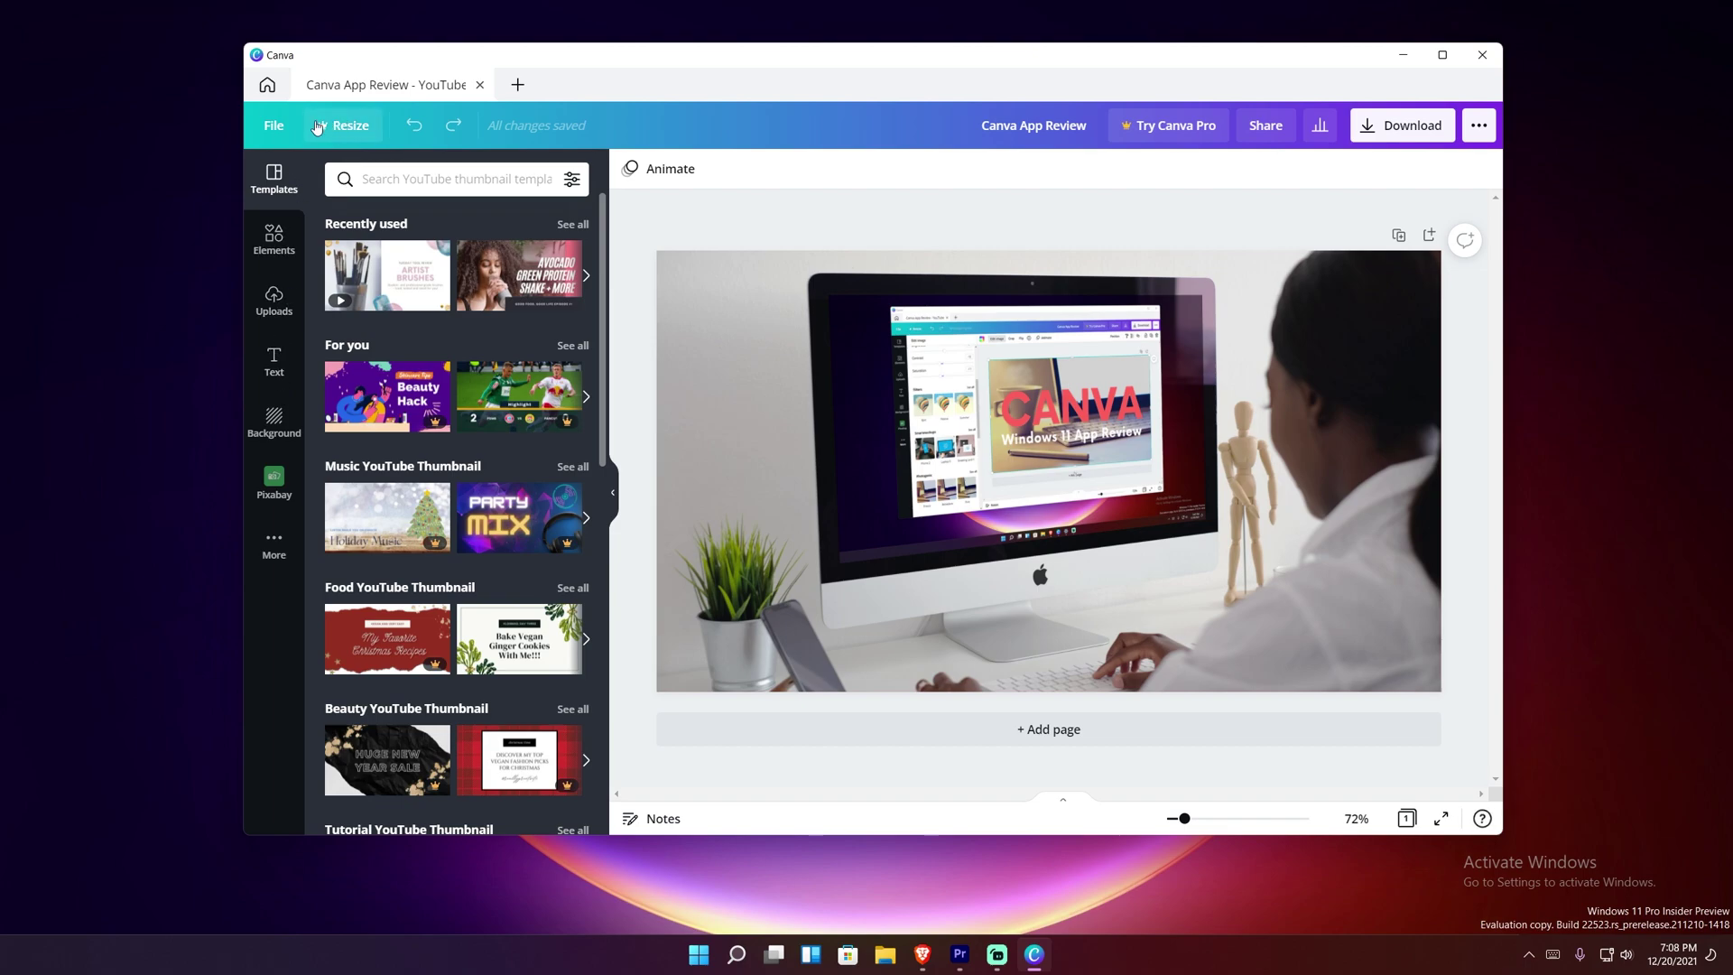
{"action": "left_click", "coordinate": [275, 127]}
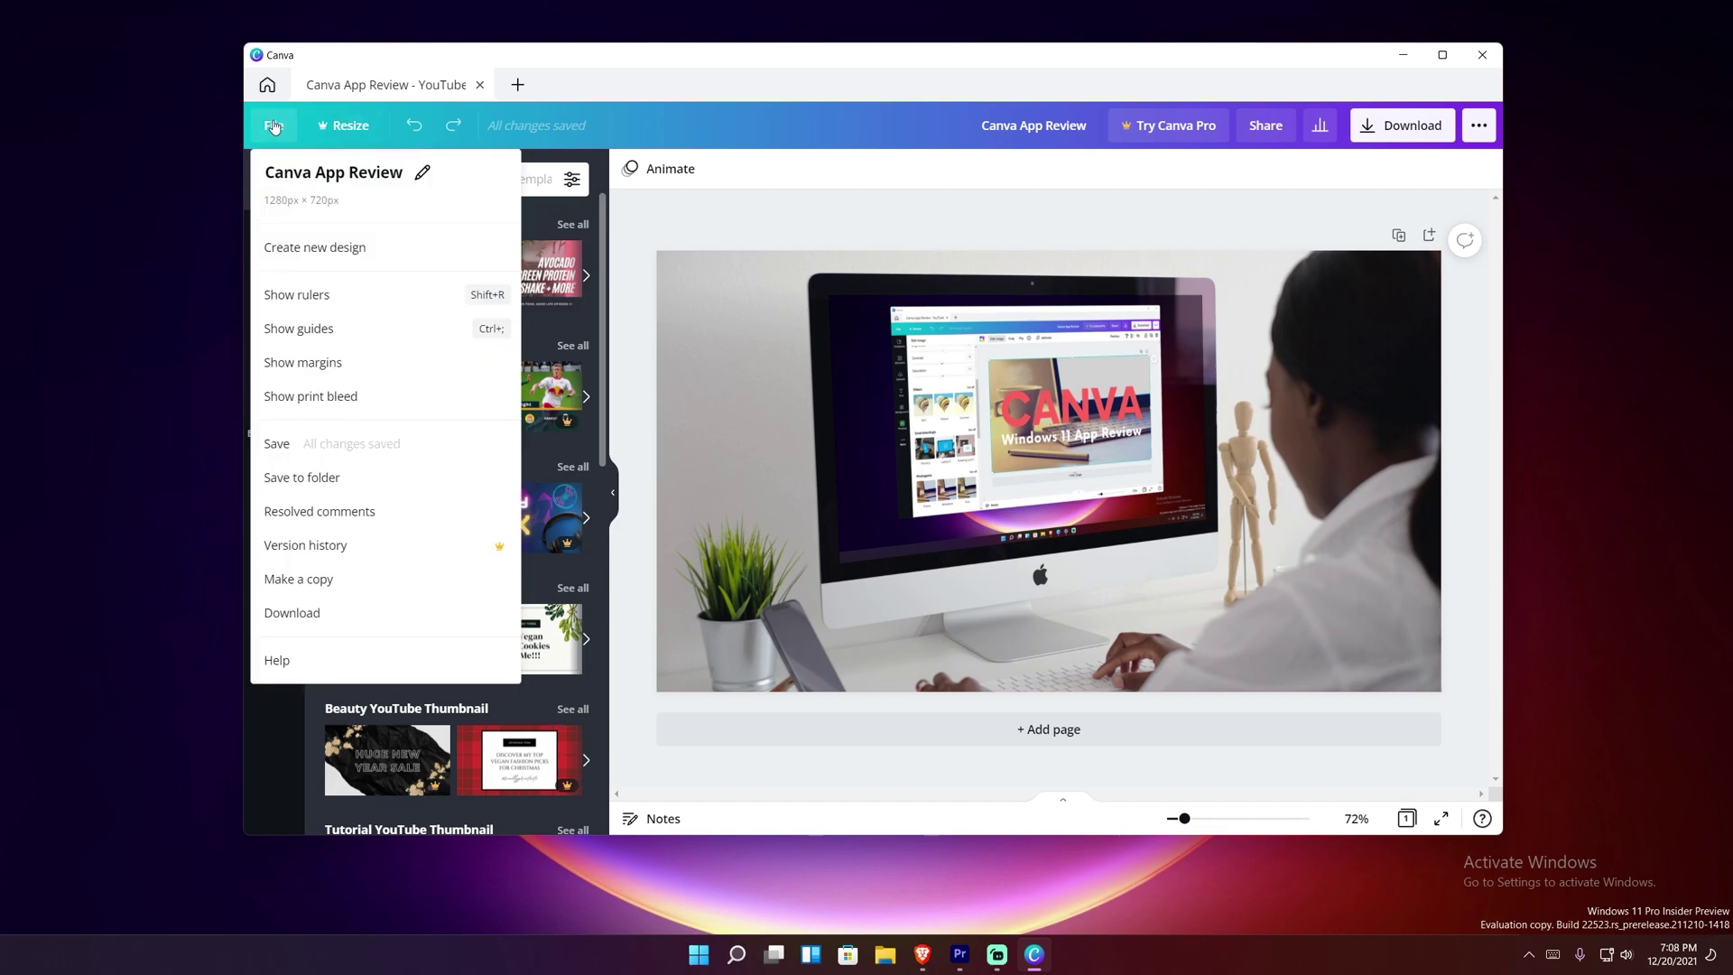
{"action": "left_click", "coordinate": [351, 173]}
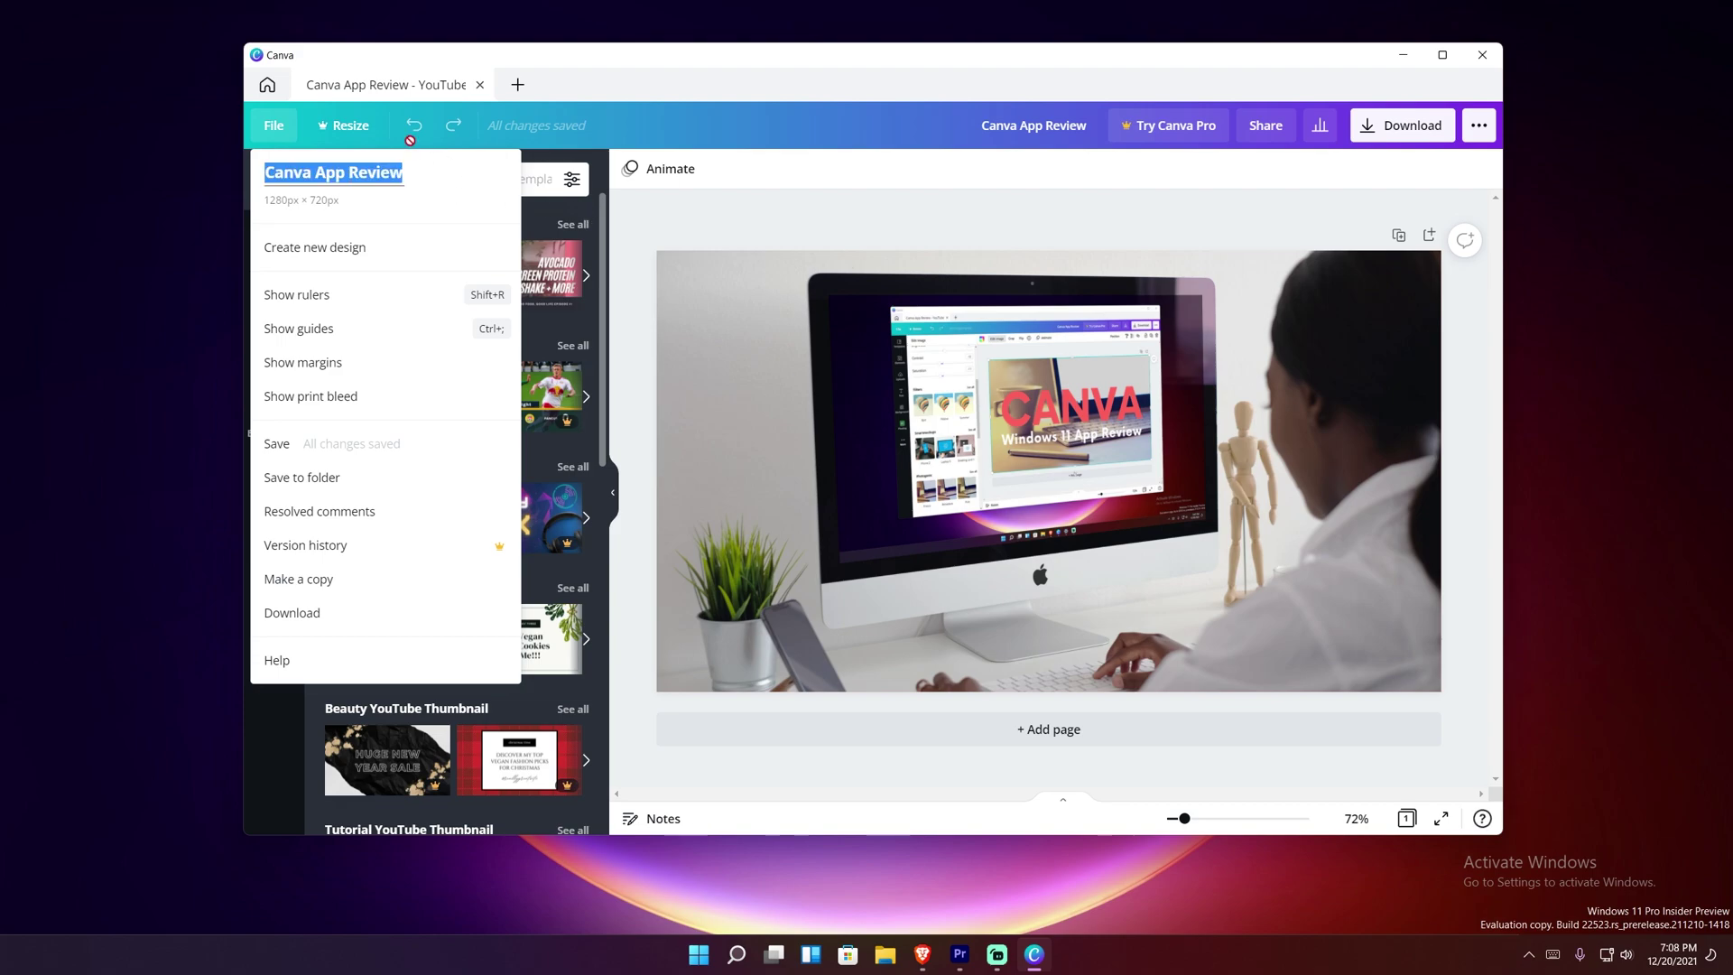
{"action": "left_click", "coordinate": [335, 306]}
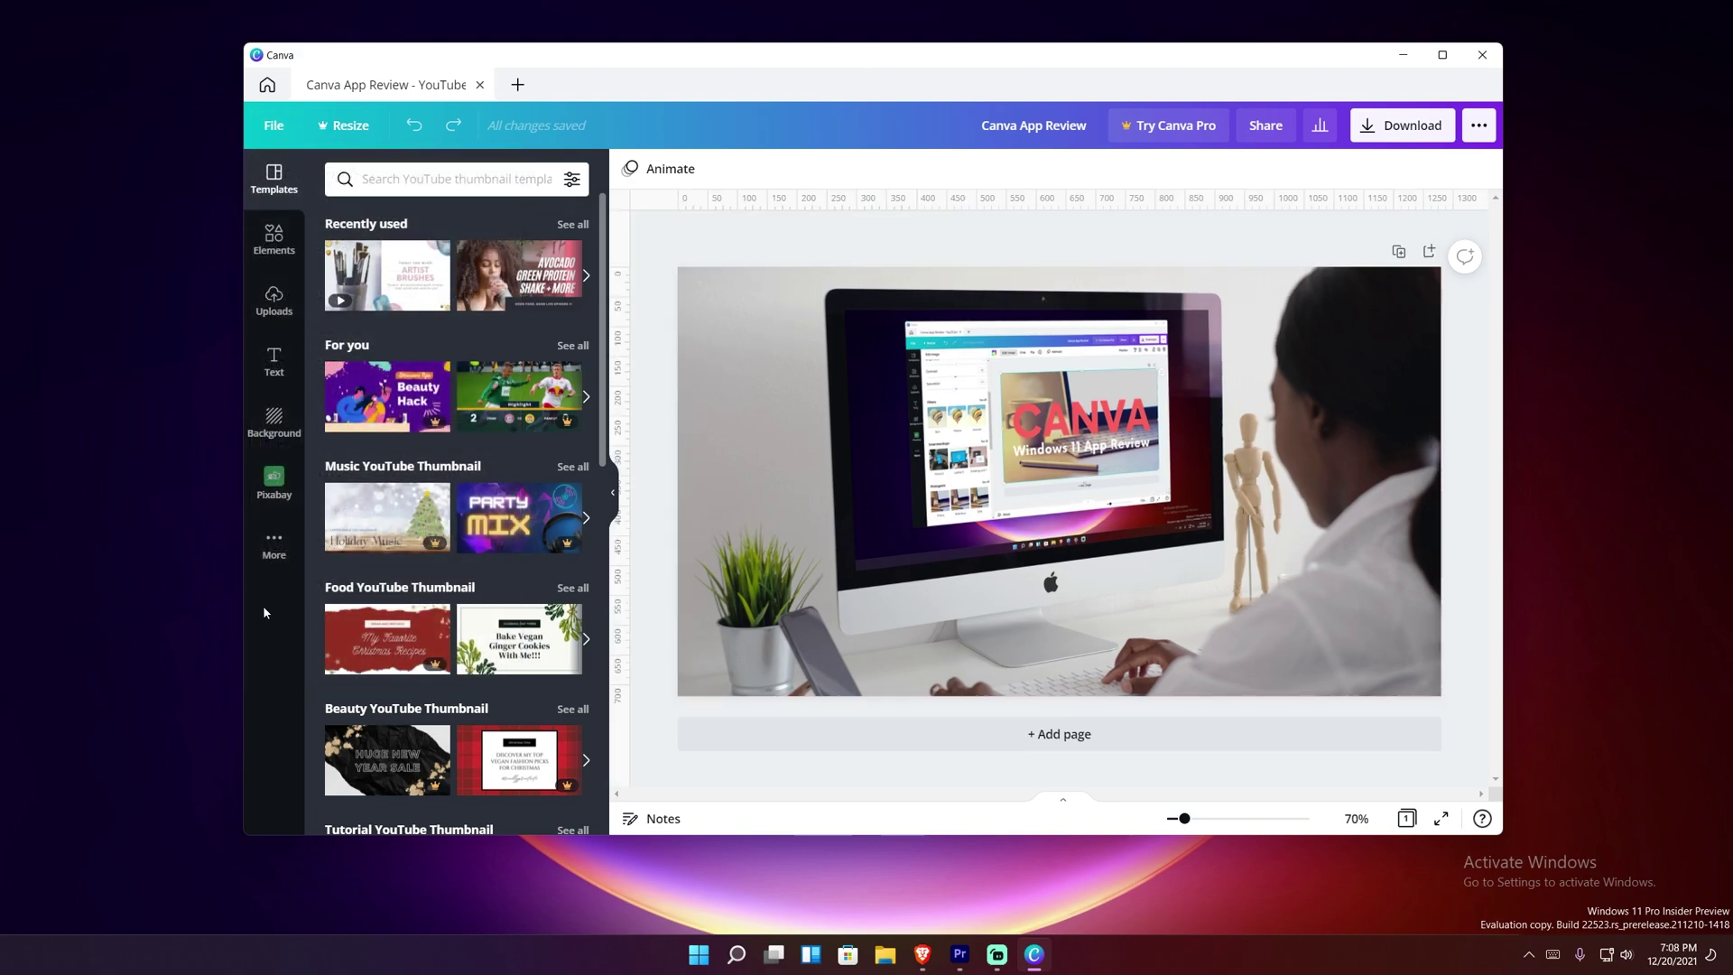
- Browse the YouTube thumbnail templates and search them for fashion designs
{"action": "scroll", "coordinate": [433, 401], "scroll_direction": "down", "scroll_amount": 10}
{"action": "scroll", "coordinate": [417, 412], "scroll_direction": "up", "scroll_amount": 10}
{"action": "left_click", "coordinate": [366, 178]}
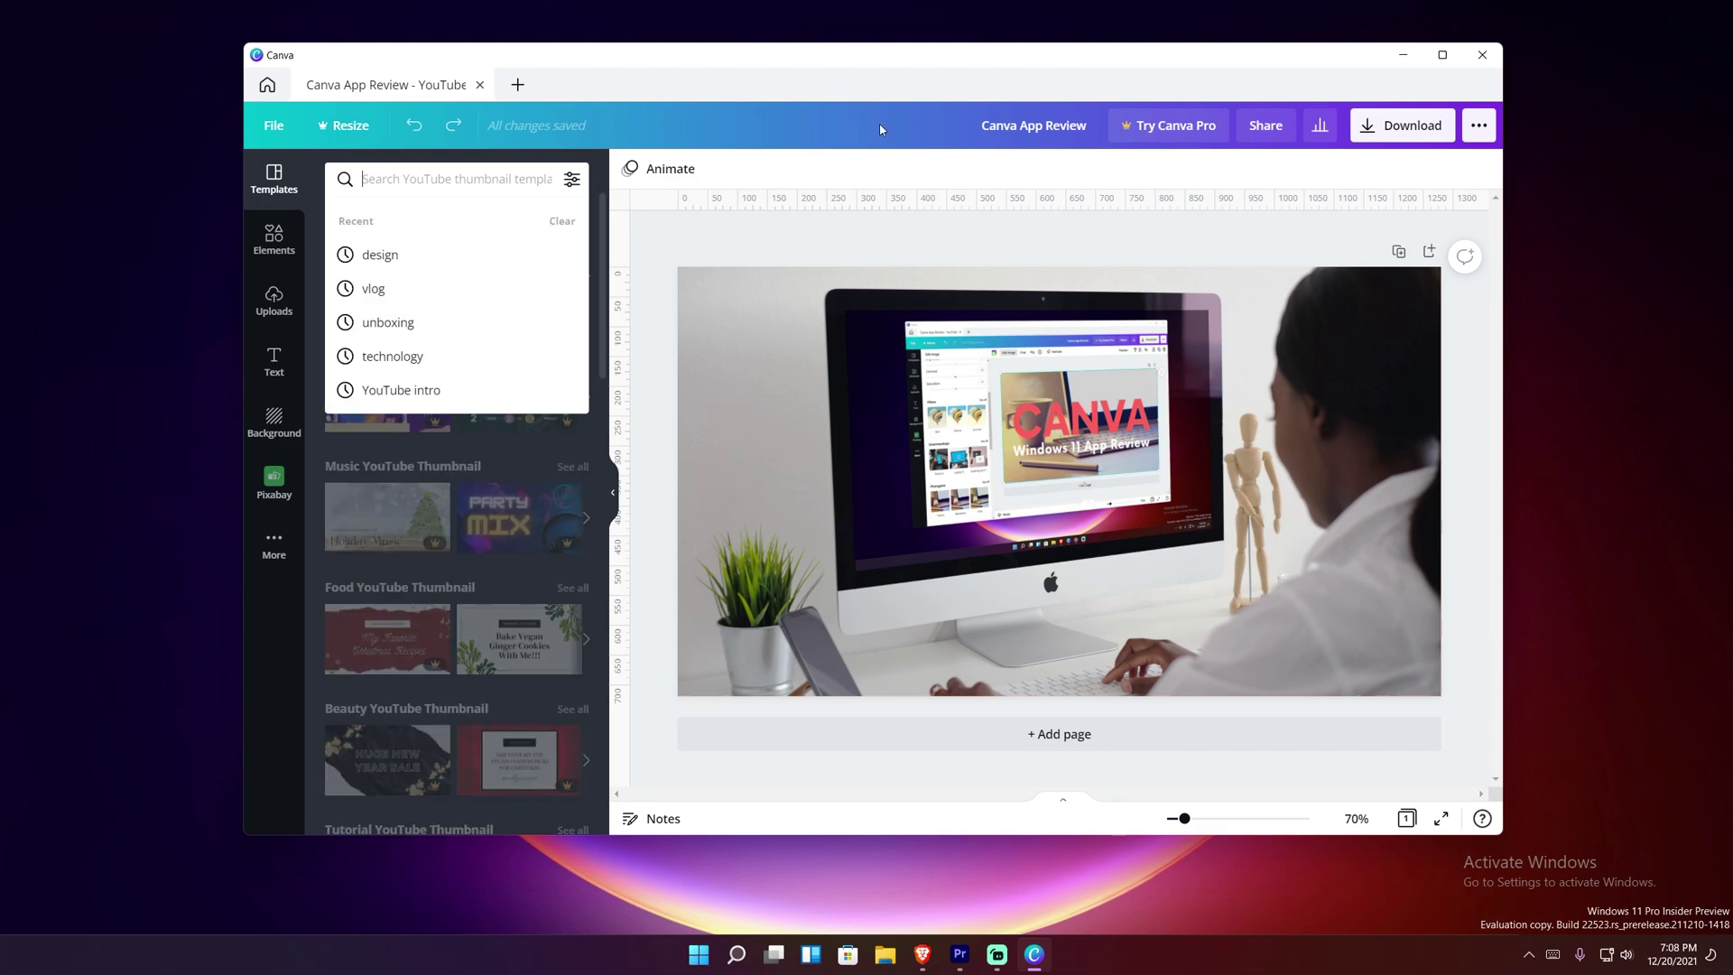
{"action": "type", "text": "fashion bo"}
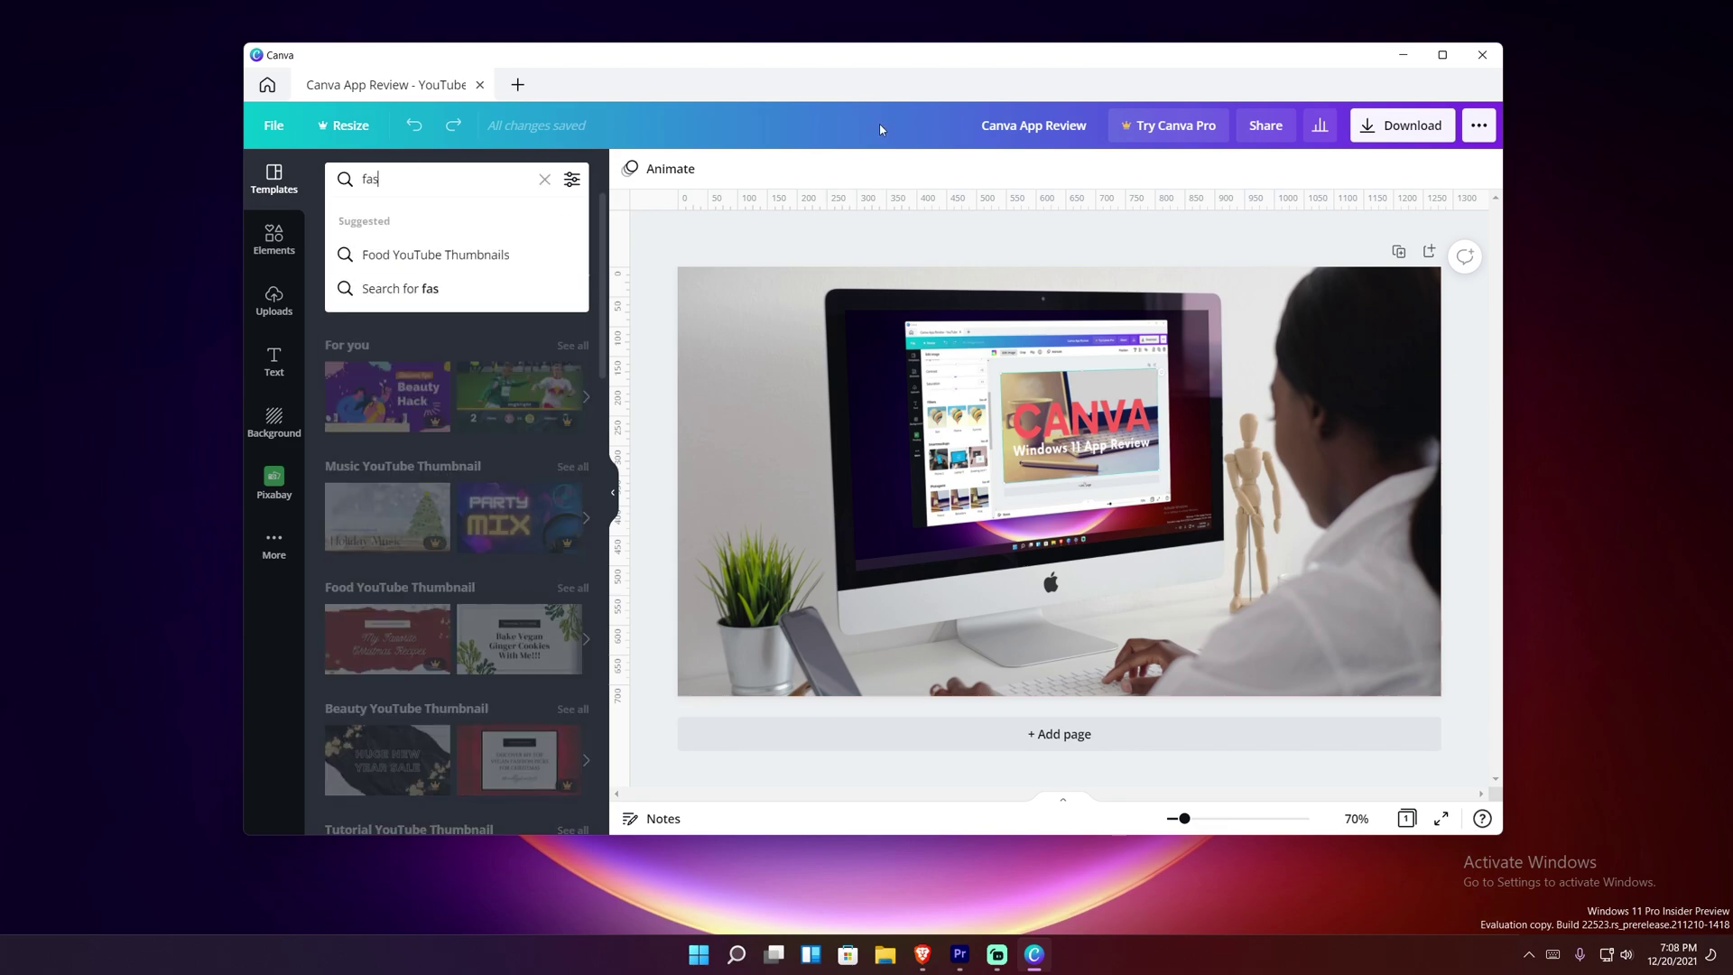
{"action": "key", "text": "BackSpace"}
{"action": "type", "text": "log"}
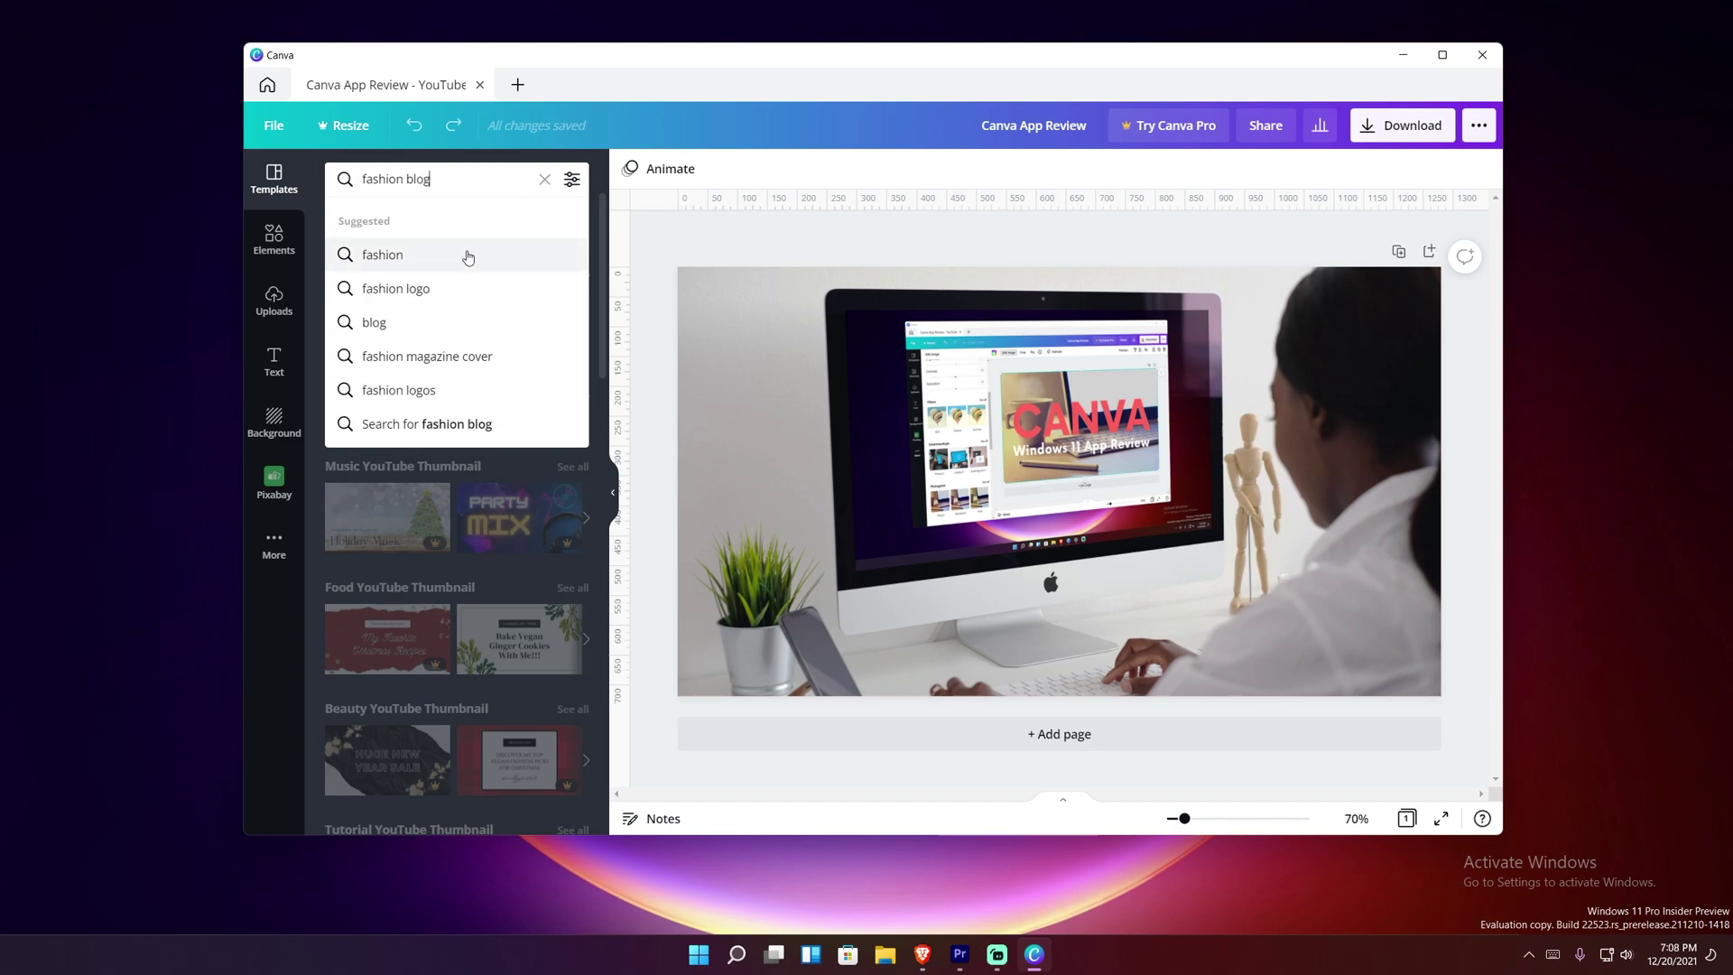
{"action": "left_click", "coordinate": [405, 260]}
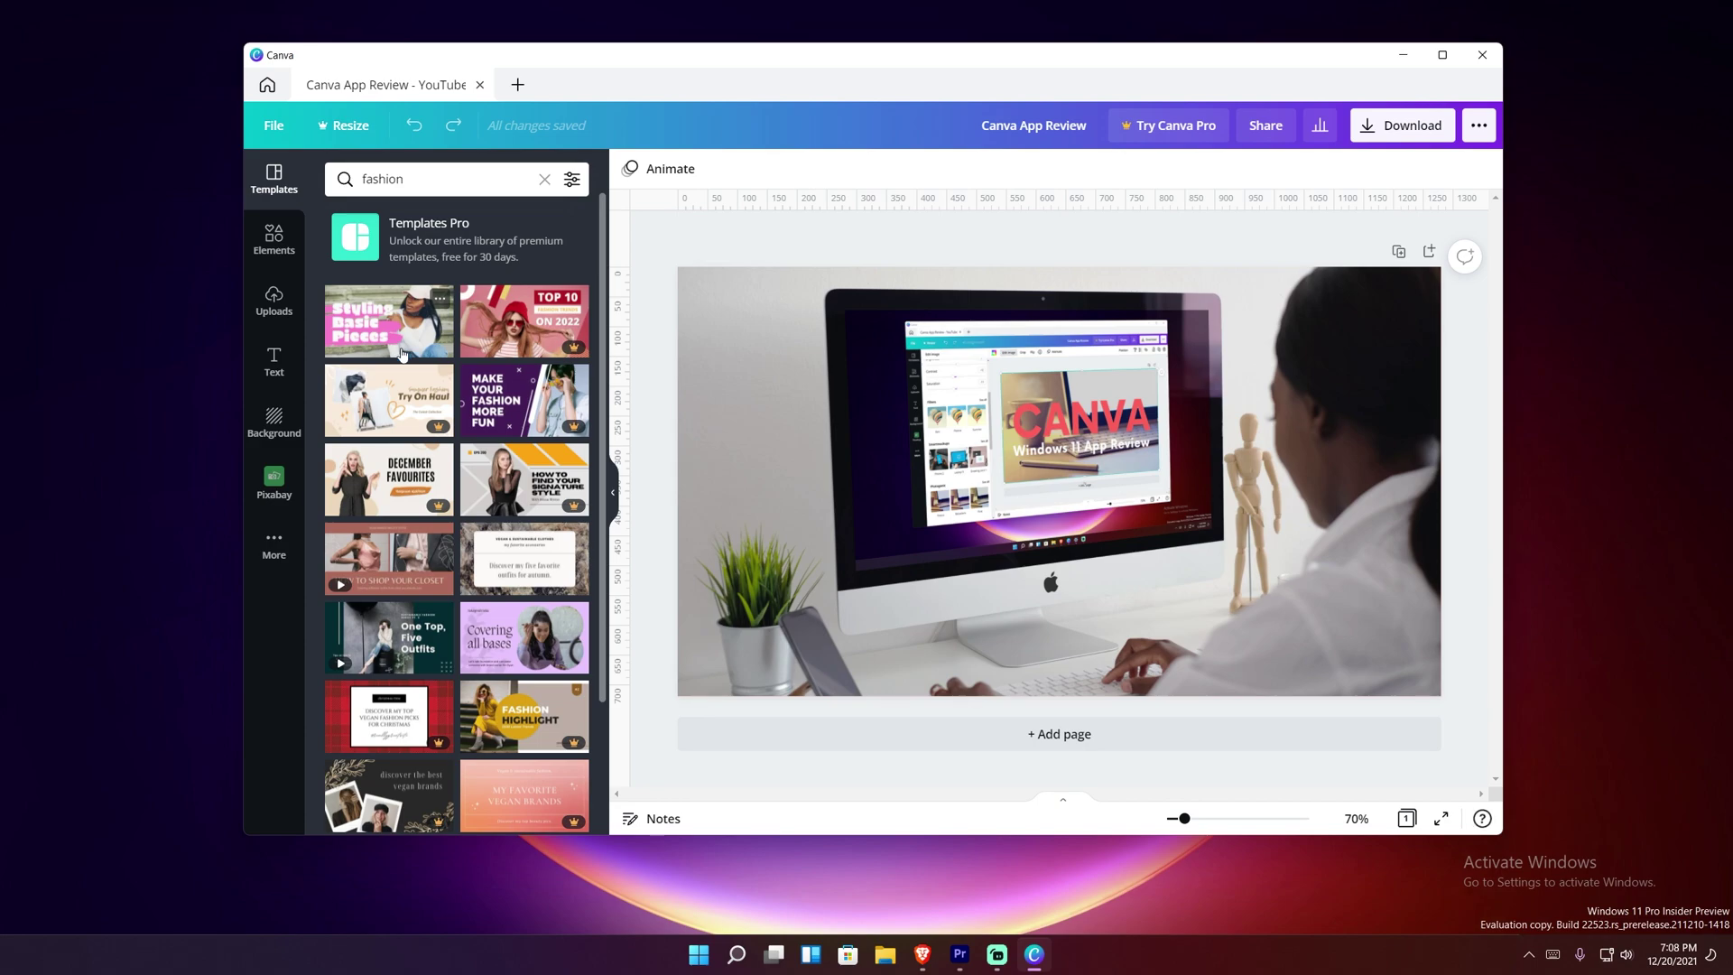
{"action": "scroll", "coordinate": [406, 379], "scroll_direction": "down", "scroll_amount": 2}
{"action": "scroll", "coordinate": [424, 415], "scroll_direction": "up", "scroll_amount": 2}
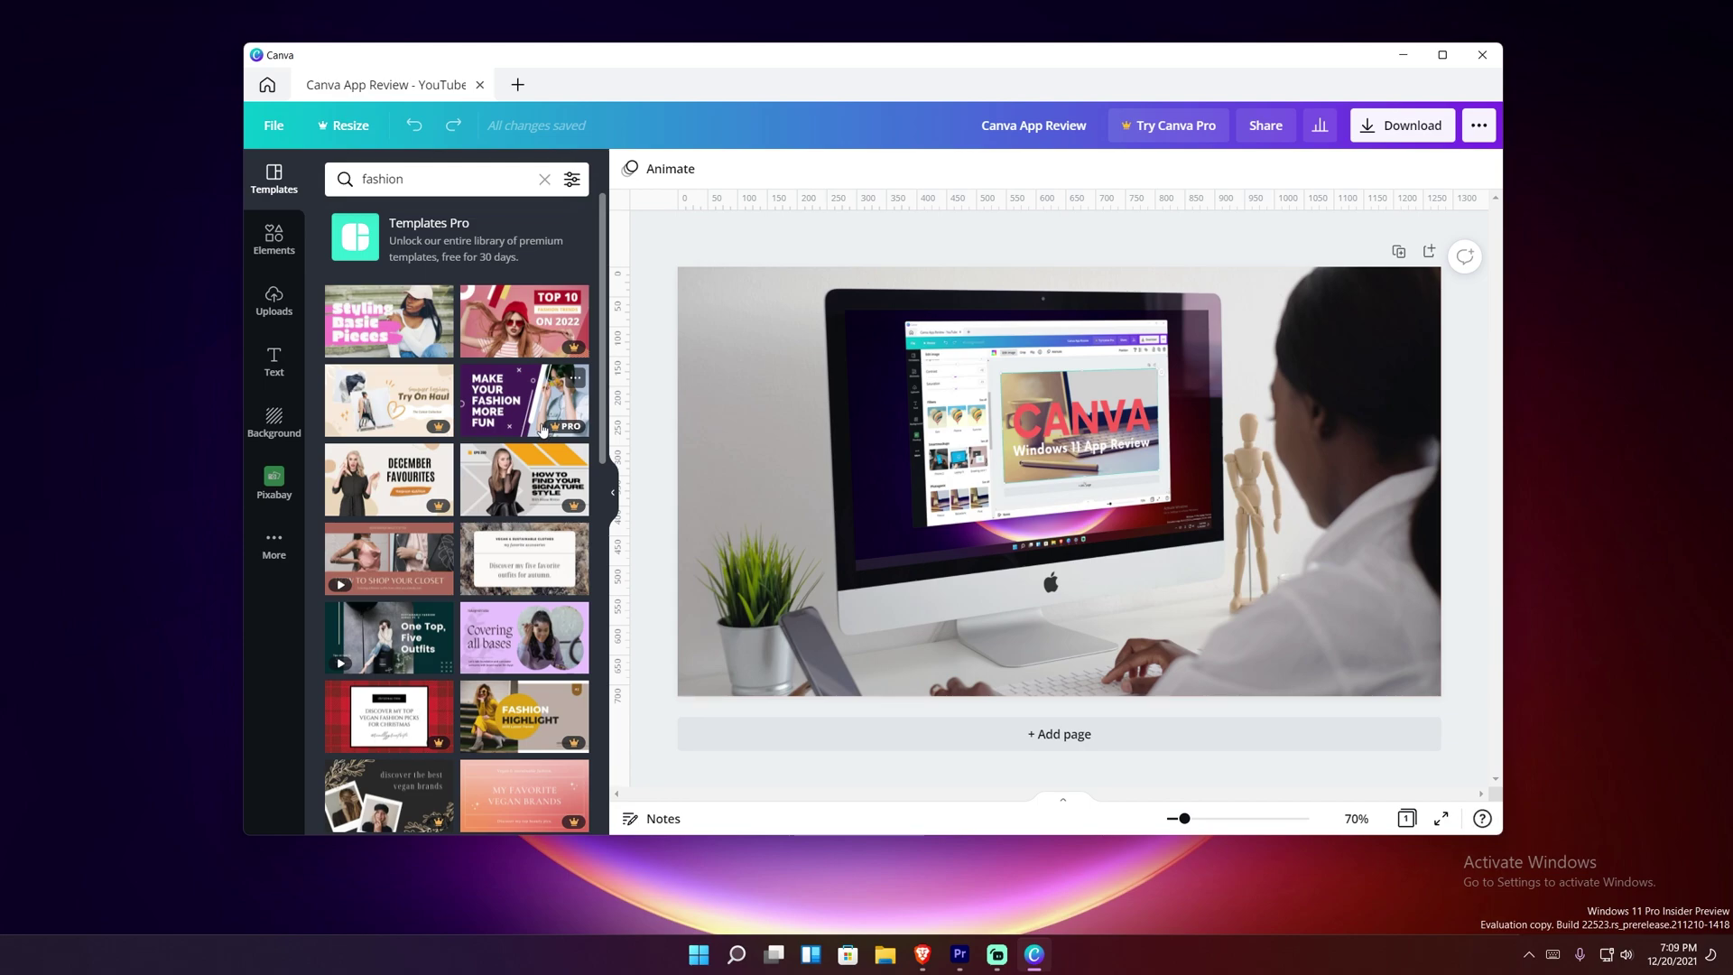
- Try the recently used circle element on the thumbnail page and delete it
{"action": "left_click", "coordinate": [274, 239]}
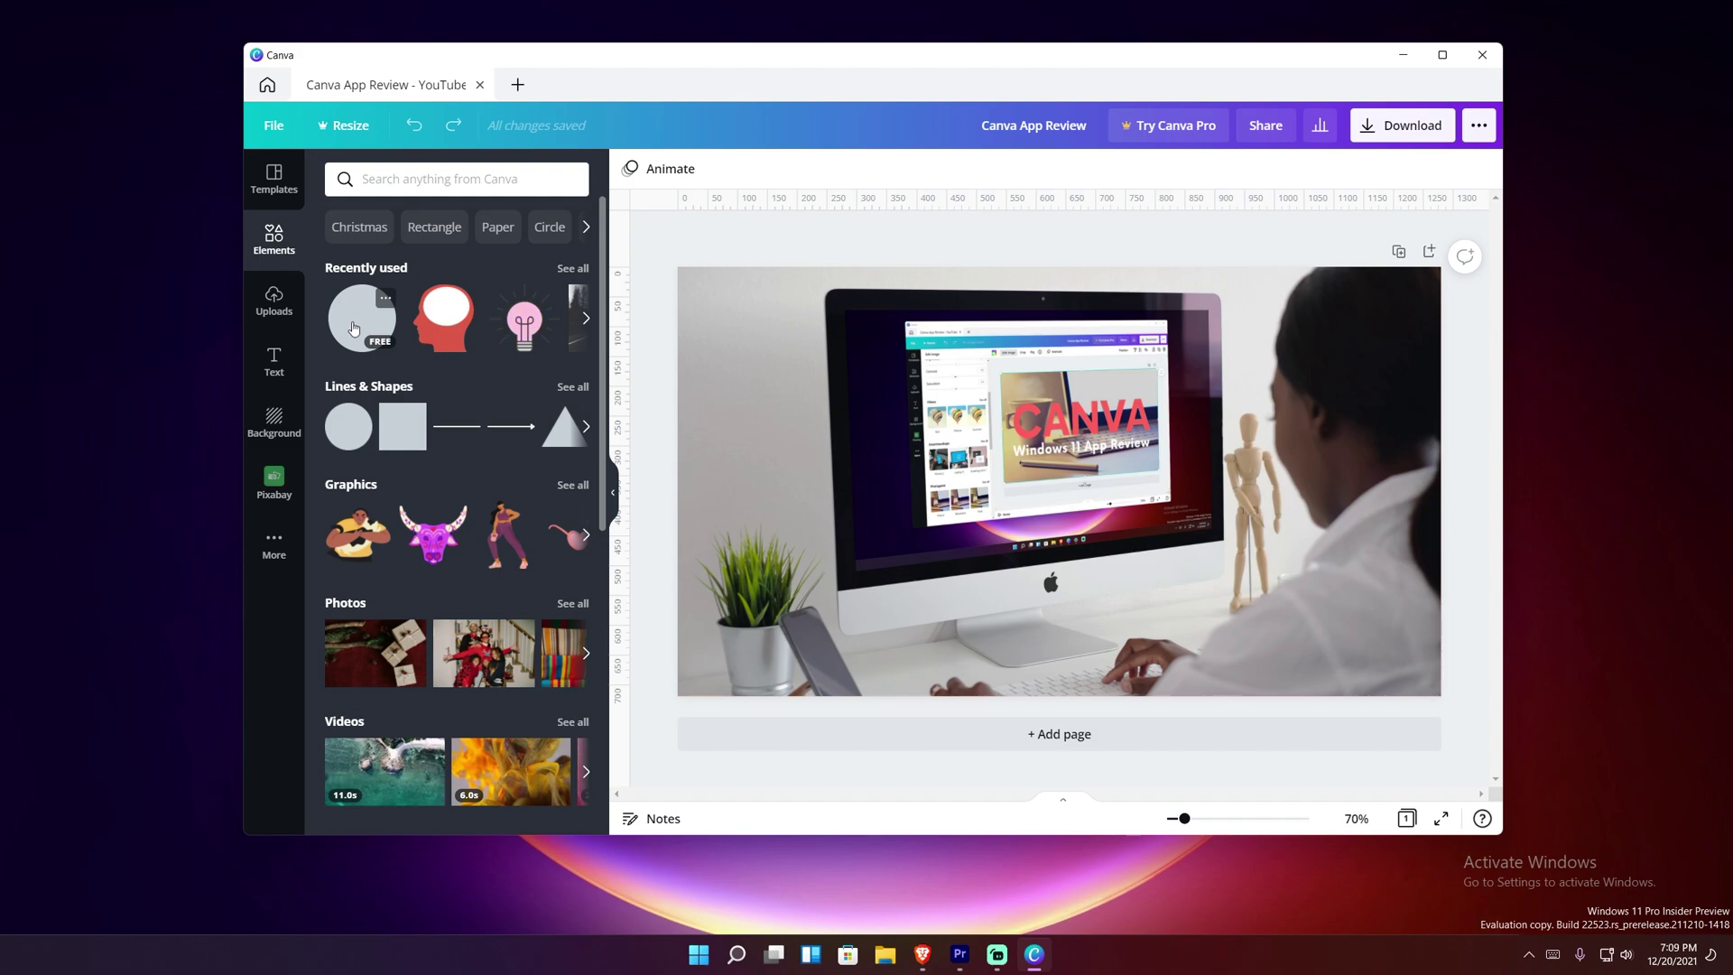
{"action": "left_click_drag", "start_coordinate": [354, 327], "coordinate": [849, 500]}
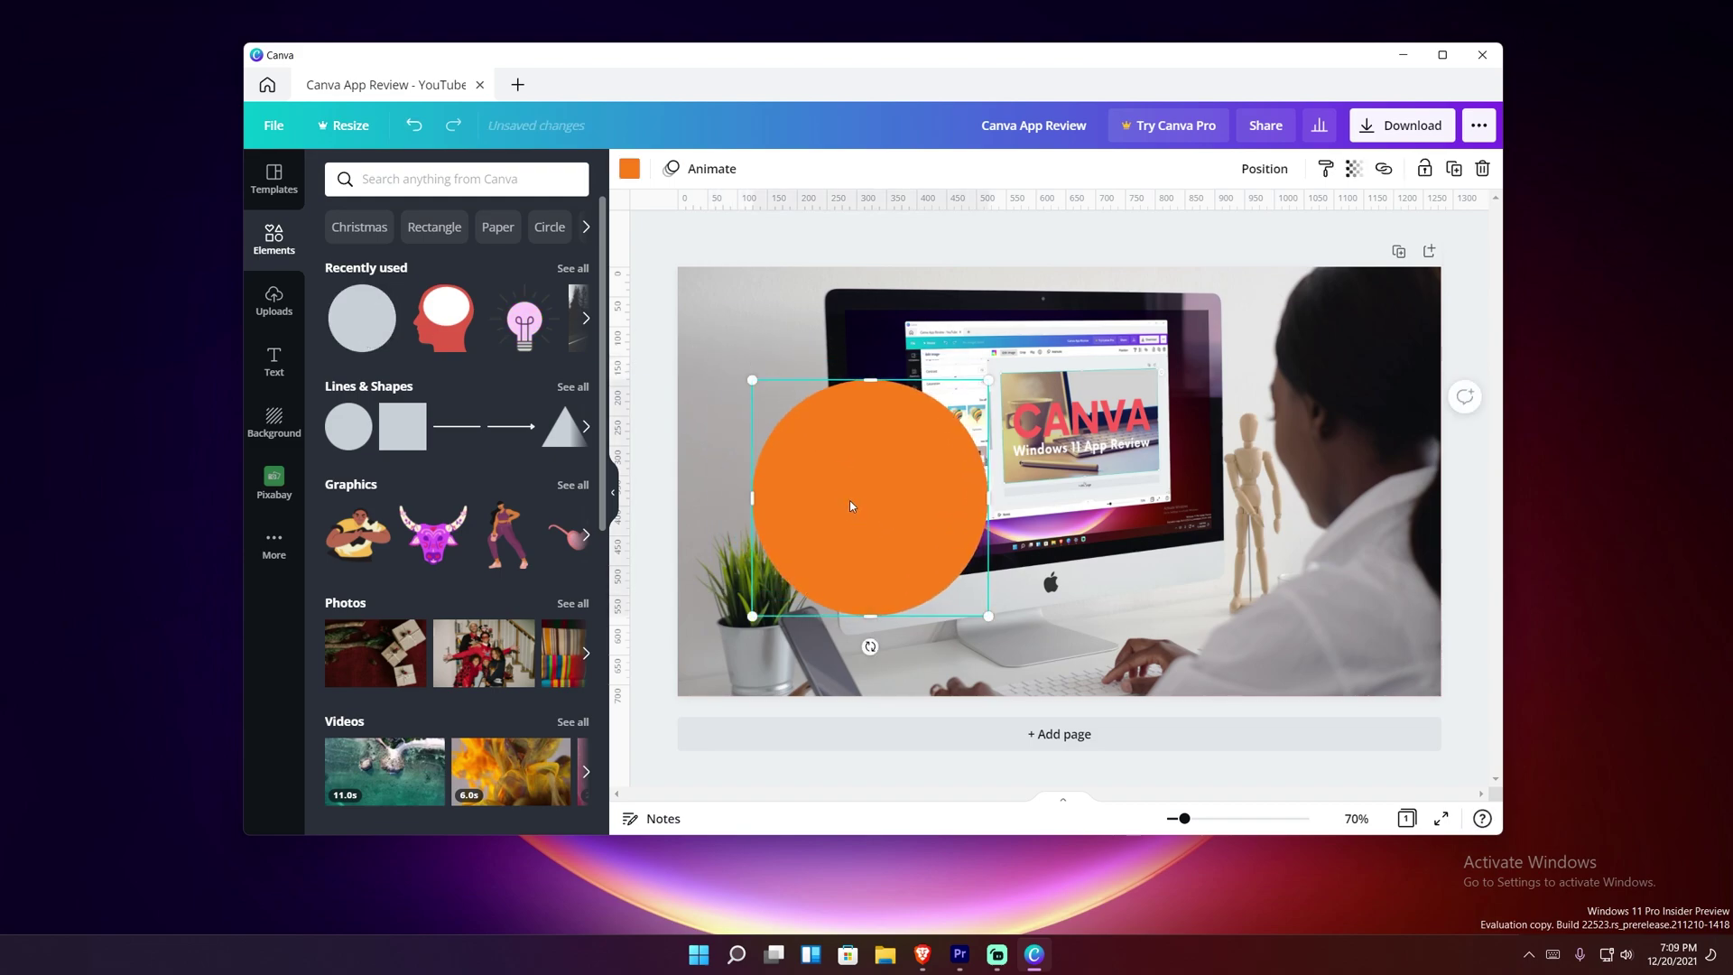
{"action": "key", "text": "Delete"}
- Look through the remaining element categories and search suggestions, and browse the uploaded images
{"action": "scroll", "coordinate": [431, 483], "scroll_direction": "down", "scroll_amount": 5}
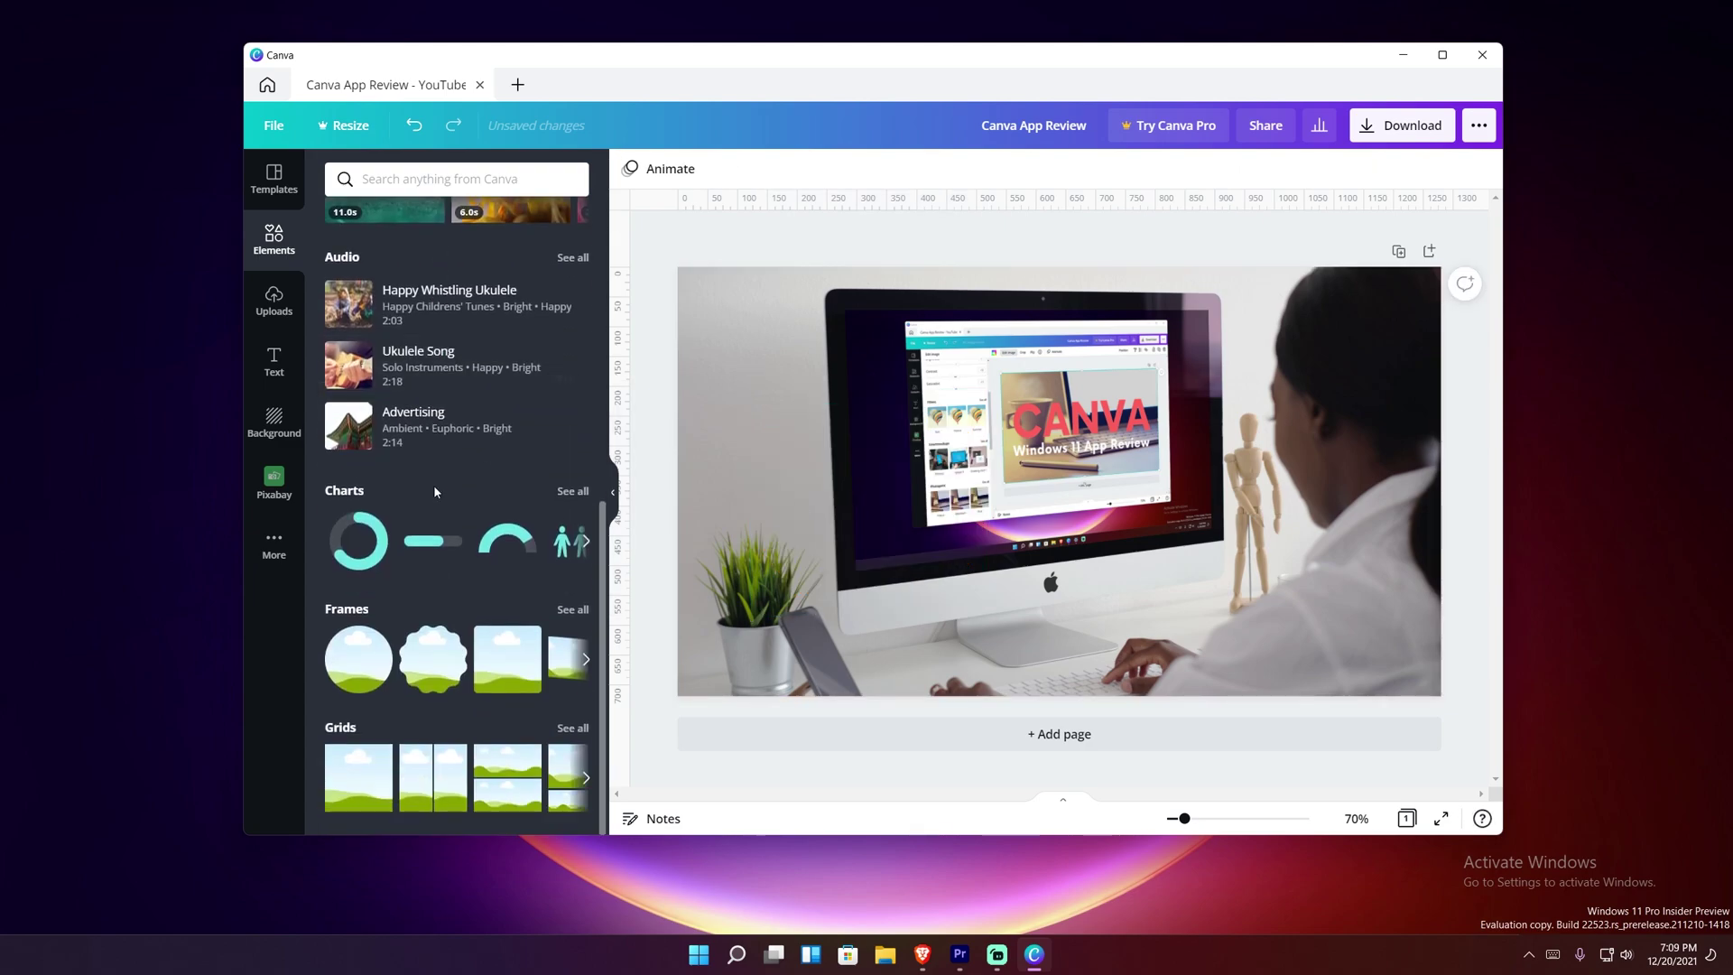
{"action": "left_click", "coordinate": [451, 180]}
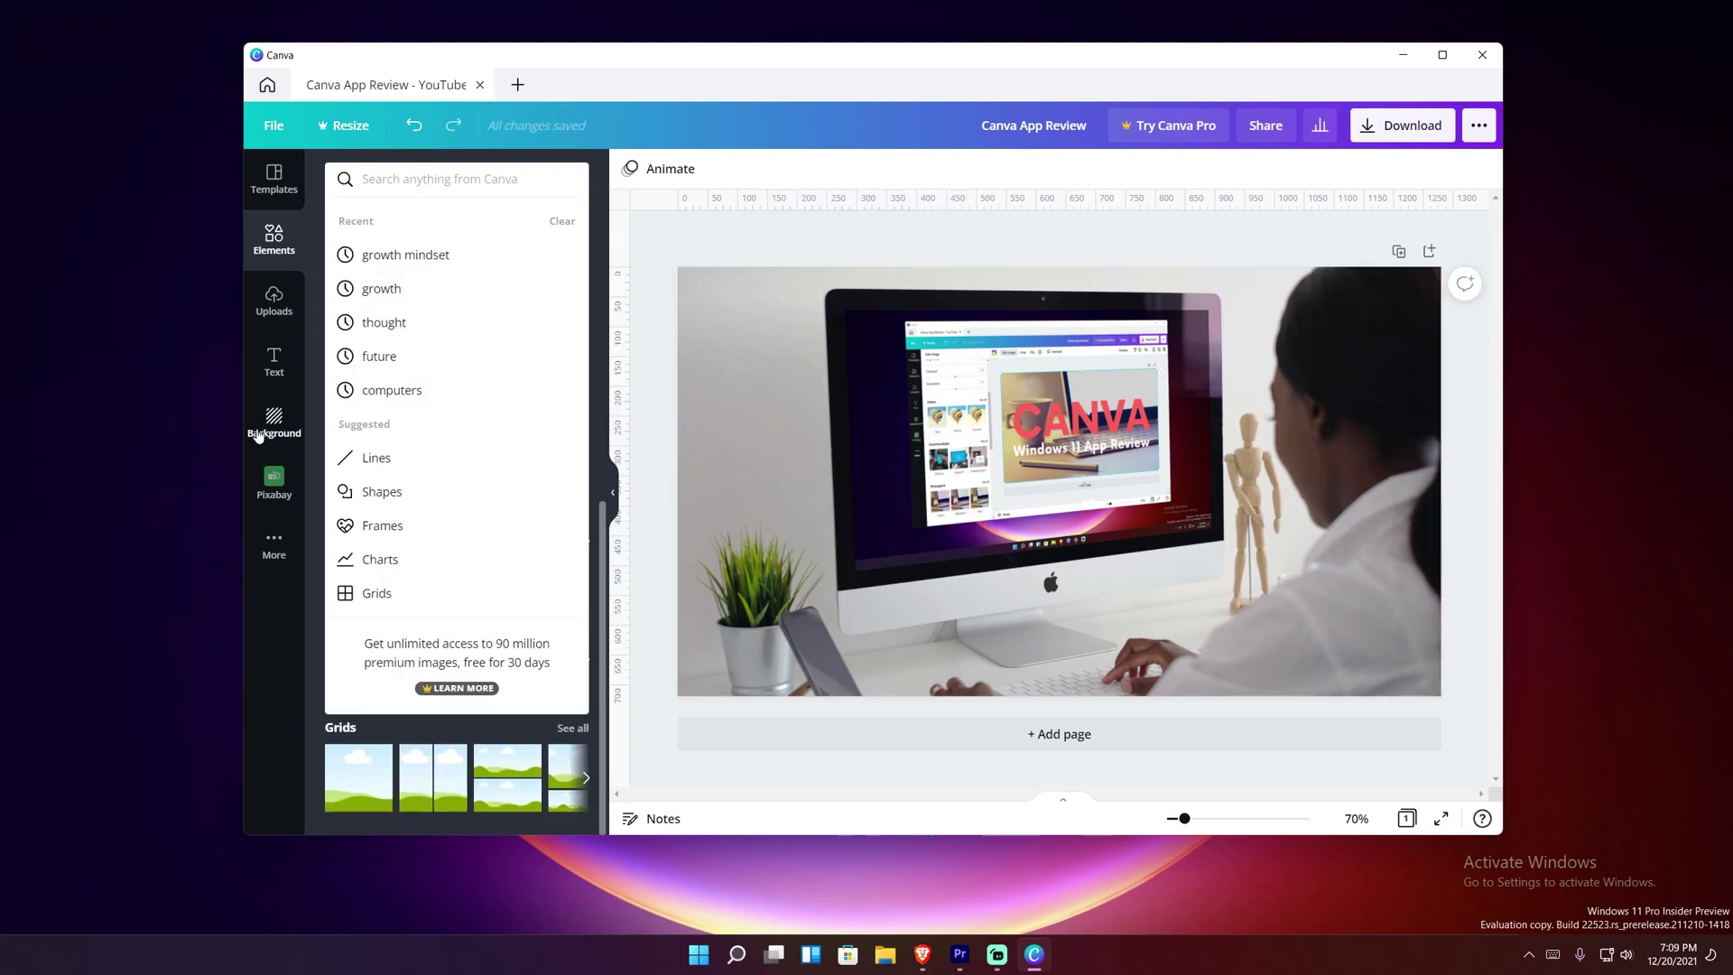
{"action": "left_click", "coordinate": [280, 314]}
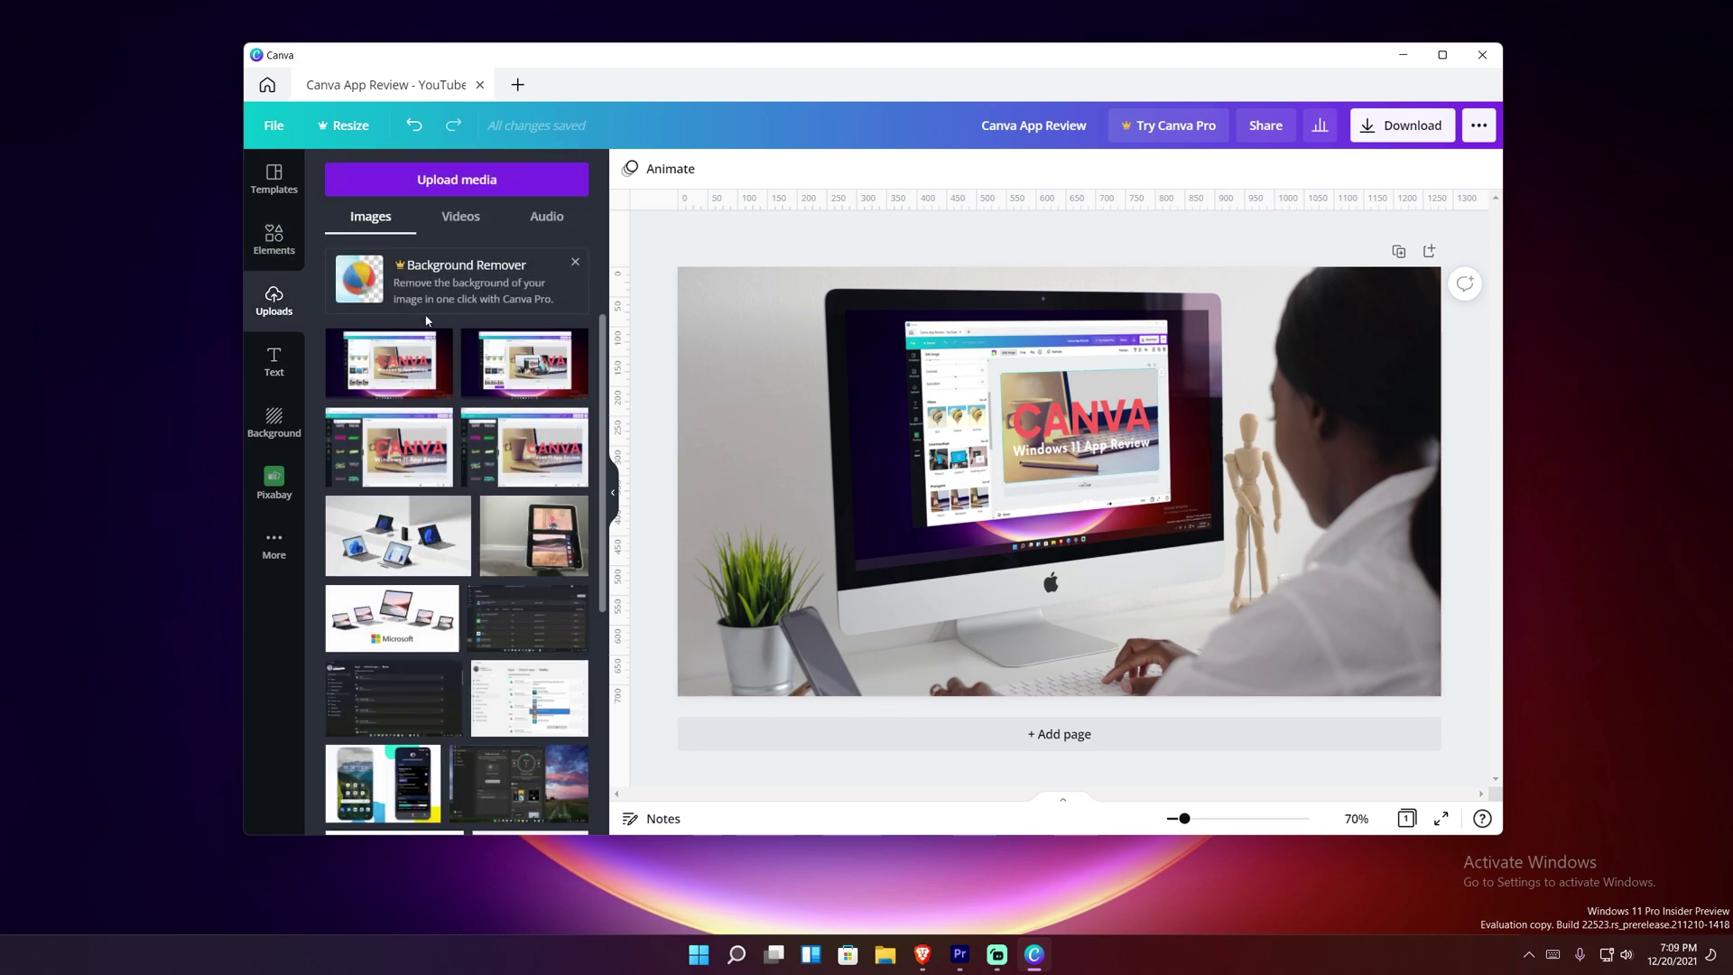
{"action": "scroll", "coordinate": [445, 384], "scroll_direction": "down", "scroll_amount": 2}
{"action": "scroll", "coordinate": [446, 383], "scroll_direction": "down", "scroll_amount": 5}
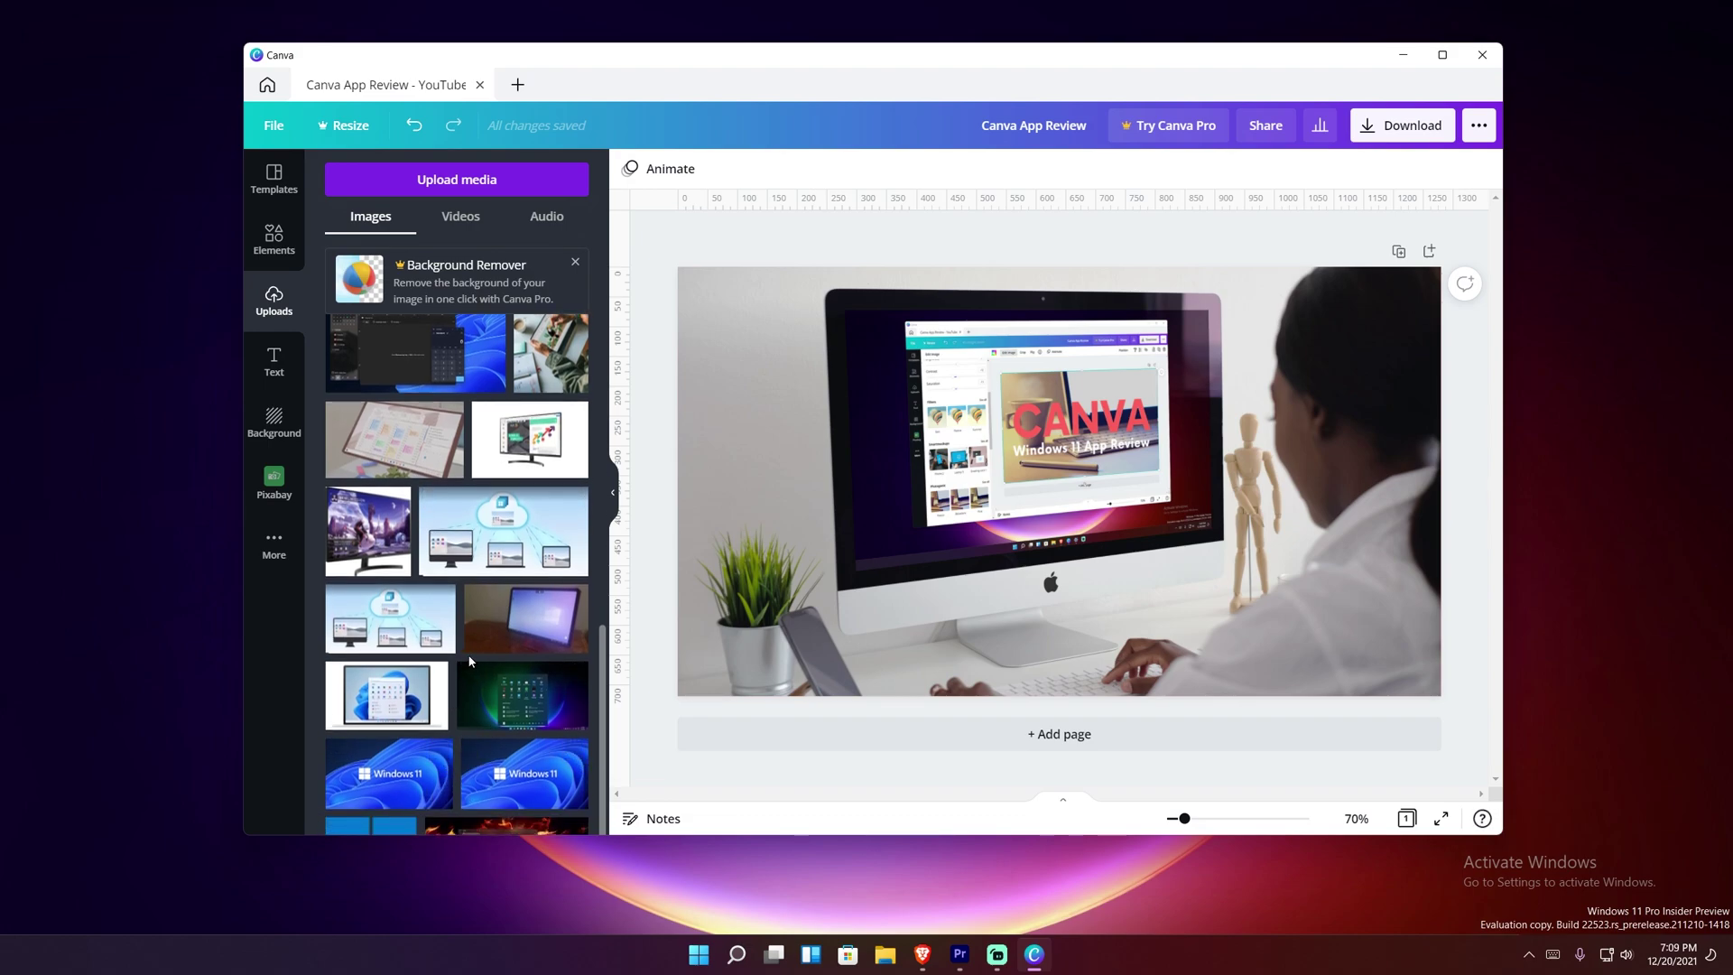
- Place the GLOW font combination on the thumbnail and change its text to "NXT"
{"action": "left_click", "coordinate": [271, 373]}
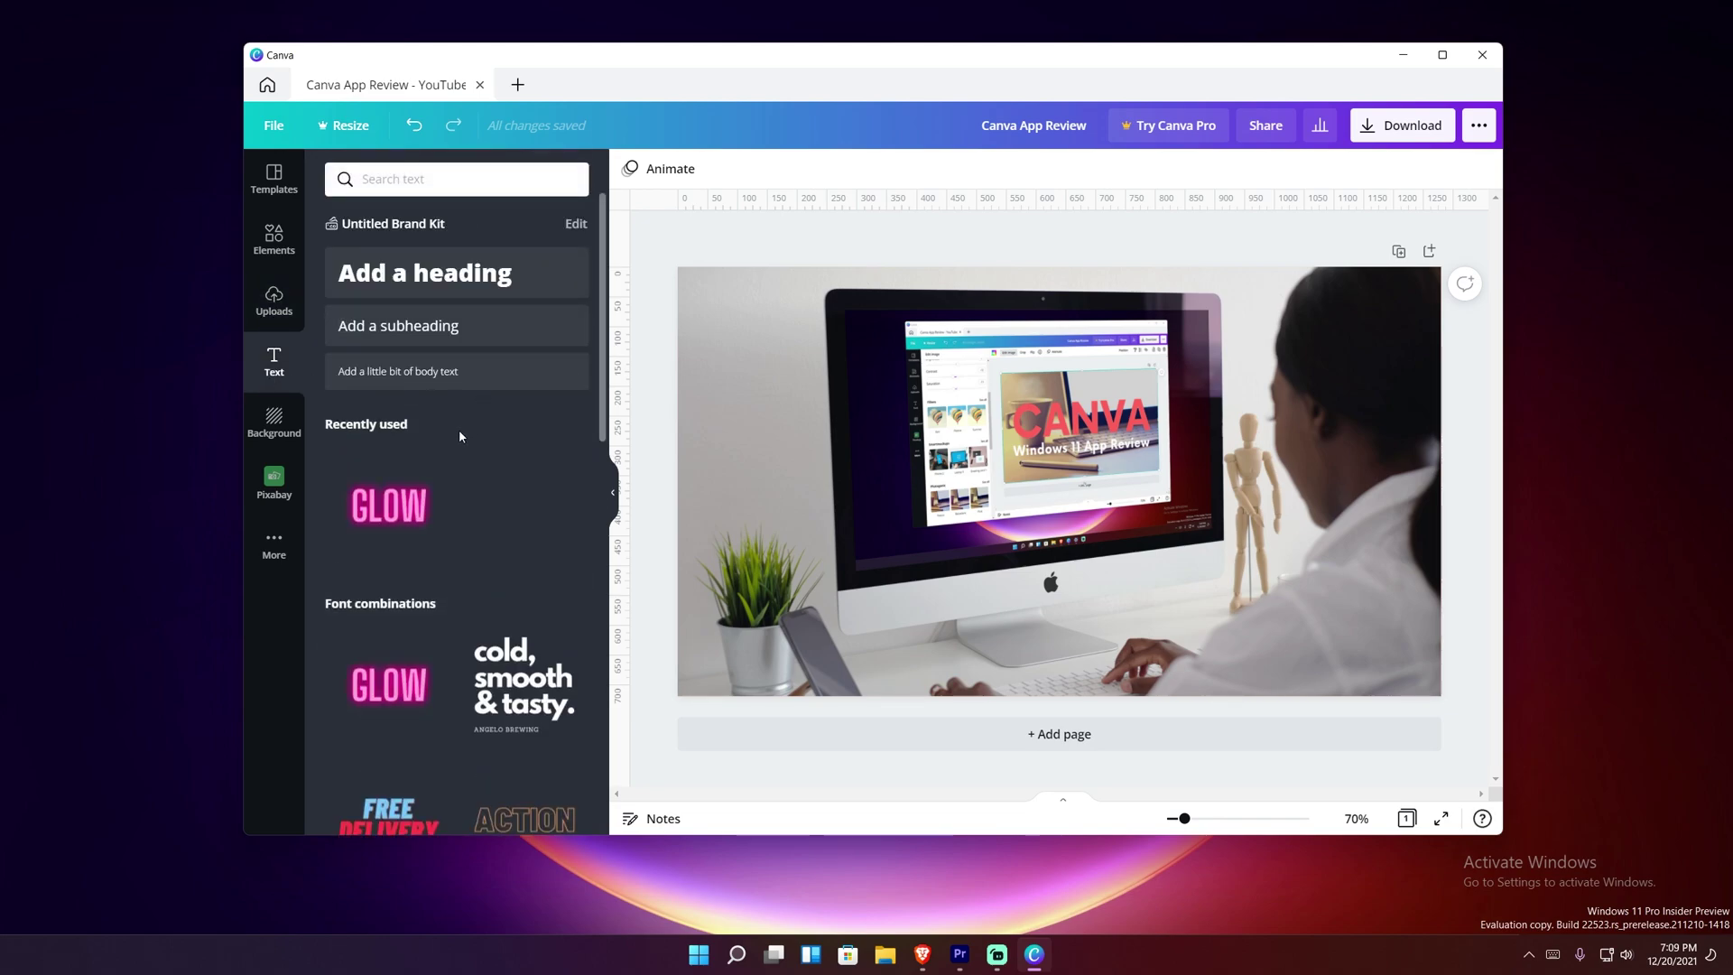
{"action": "scroll", "coordinate": [459, 436], "scroll_direction": "down", "scroll_amount": 4}
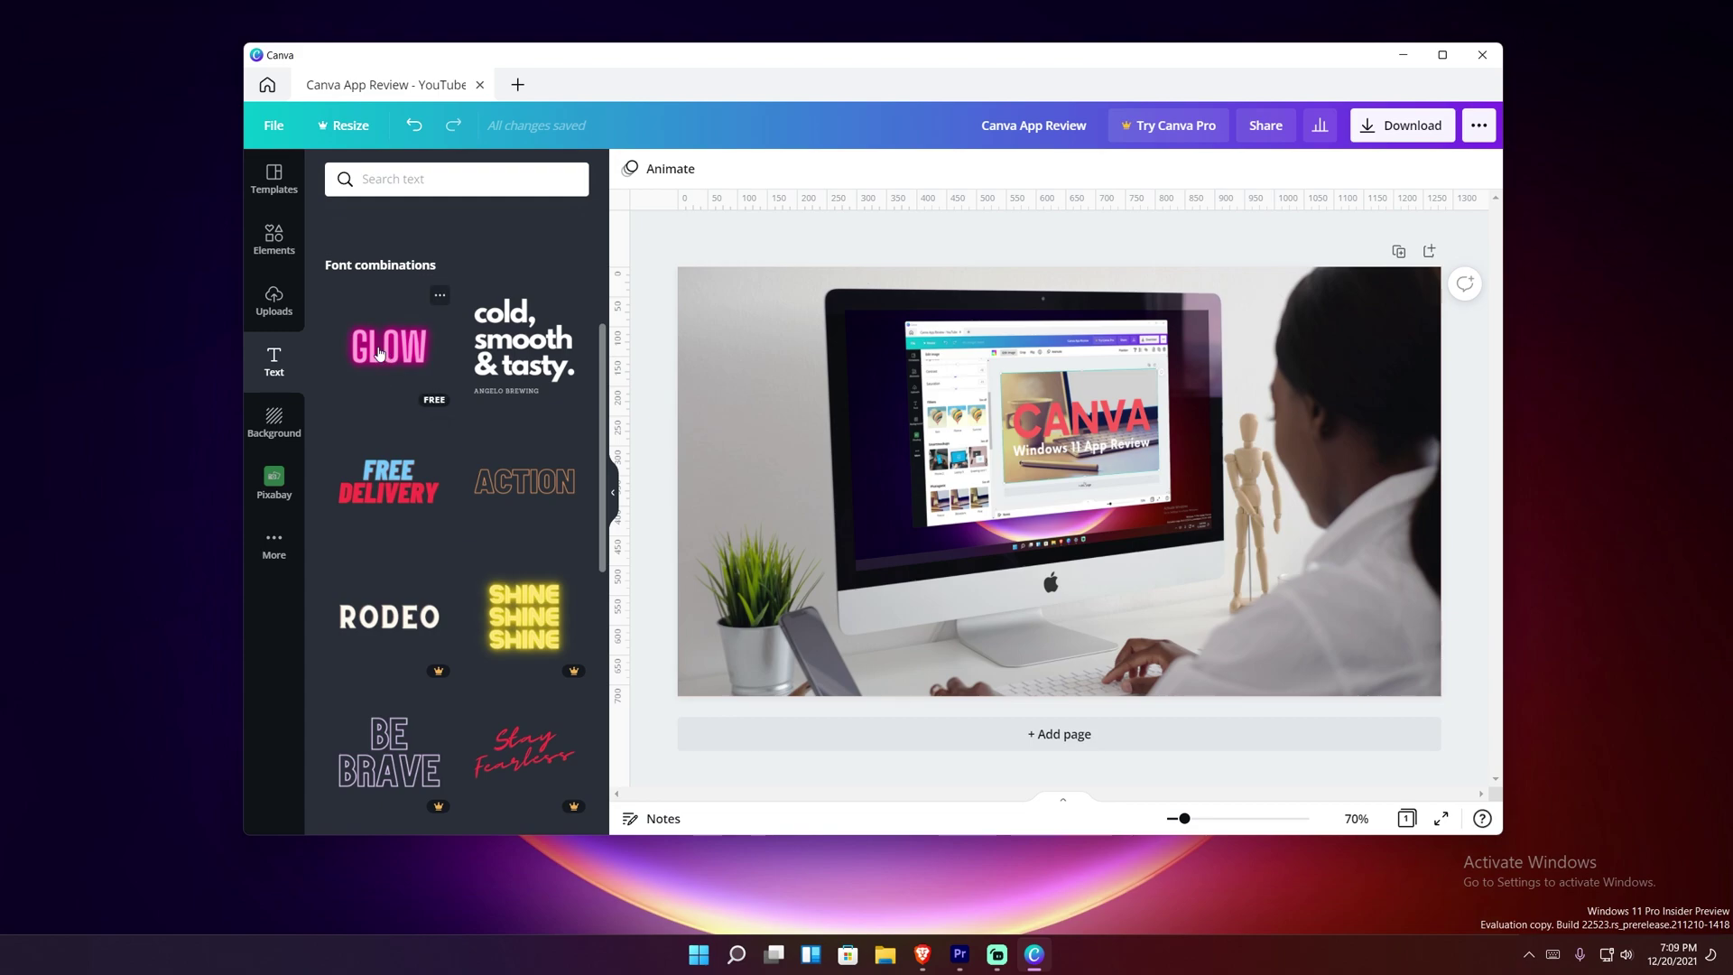
{"action": "left_click_drag", "start_coordinate": [380, 353], "coordinate": [793, 411]}
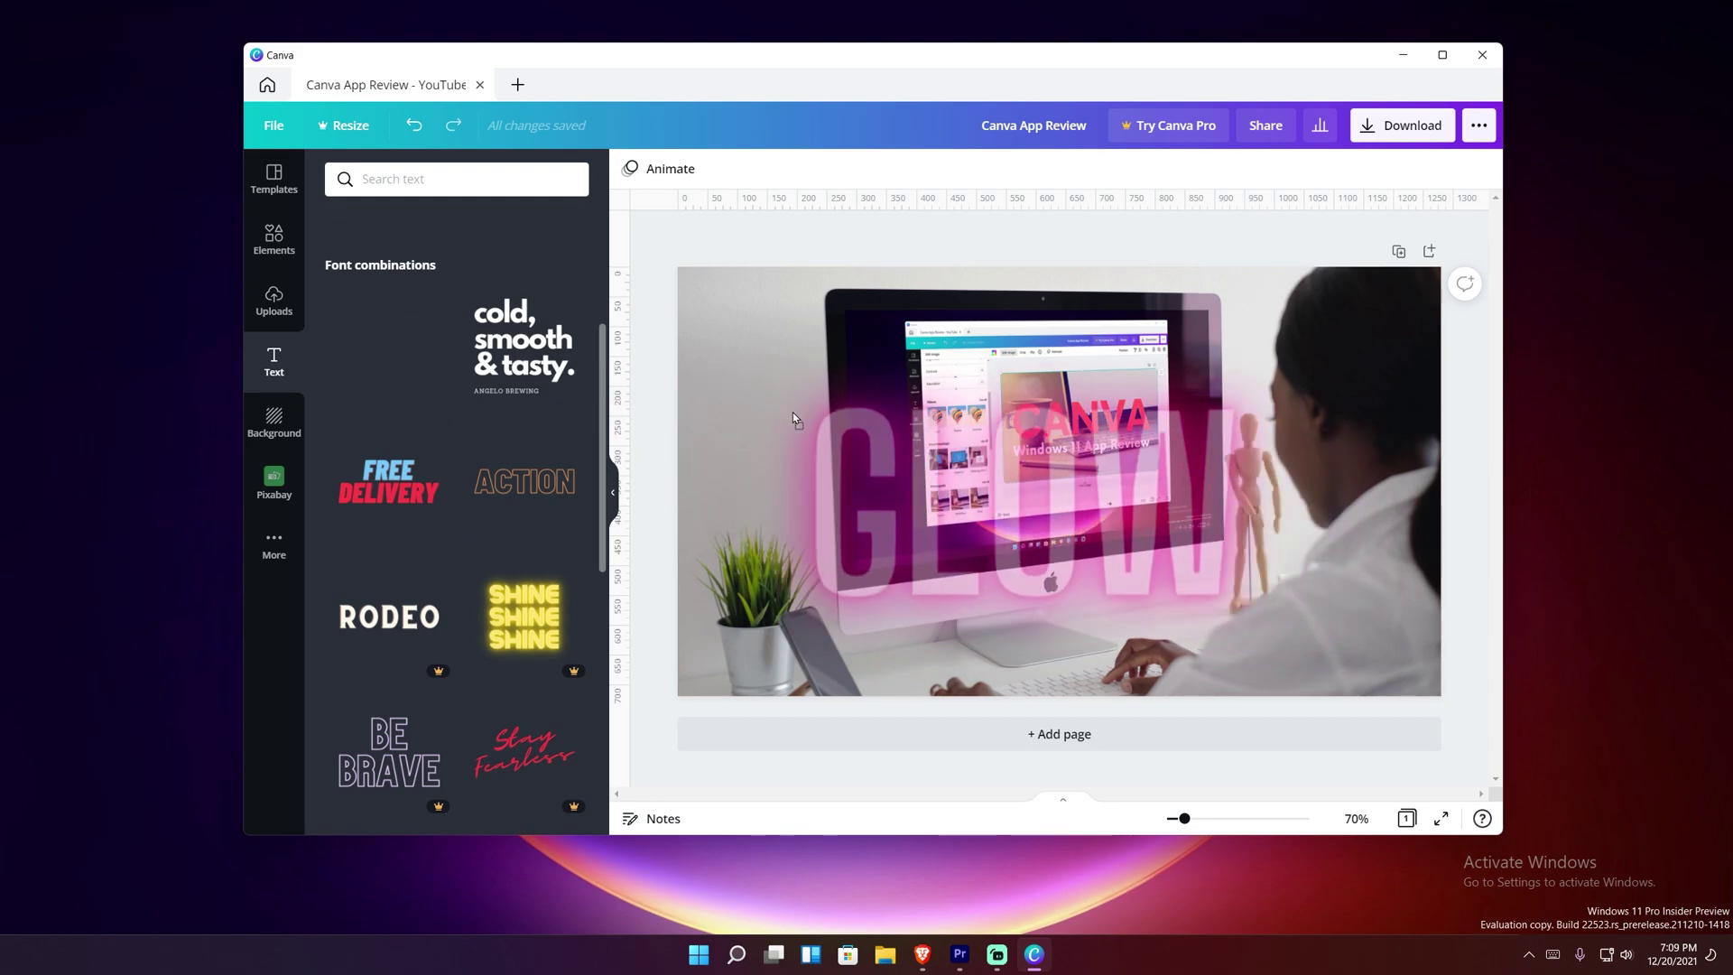
{"action": "double_click", "coordinate": [922, 453]}
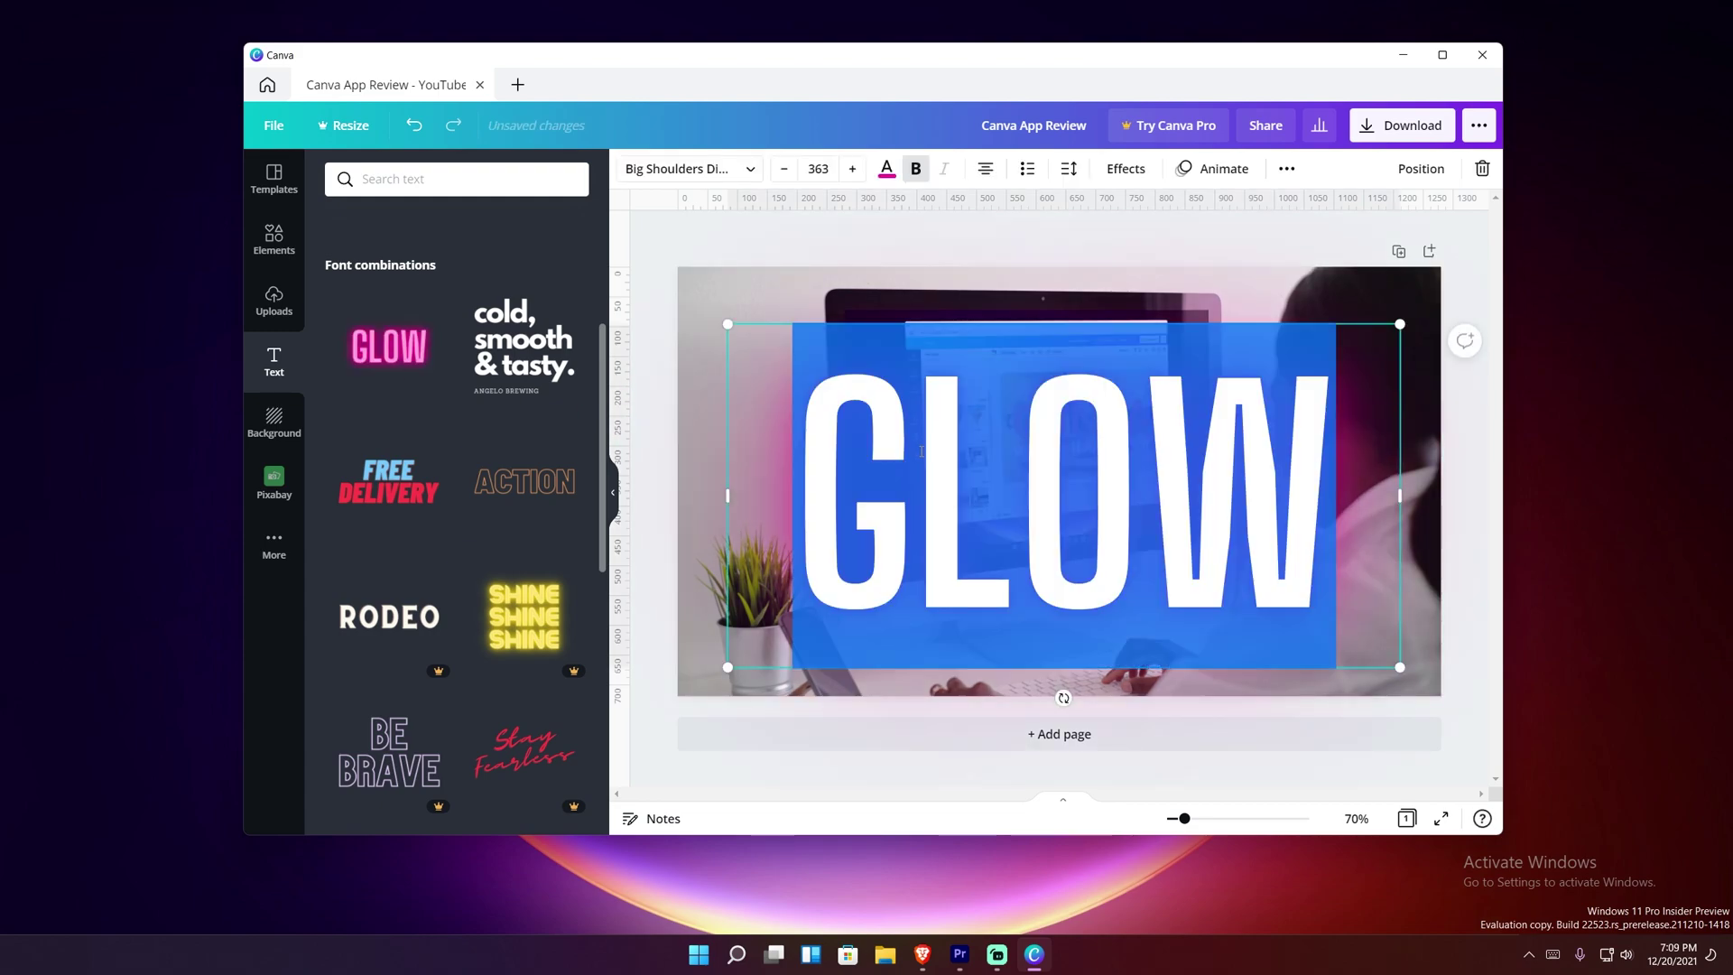
{"action": "type", "text": "NXT"}
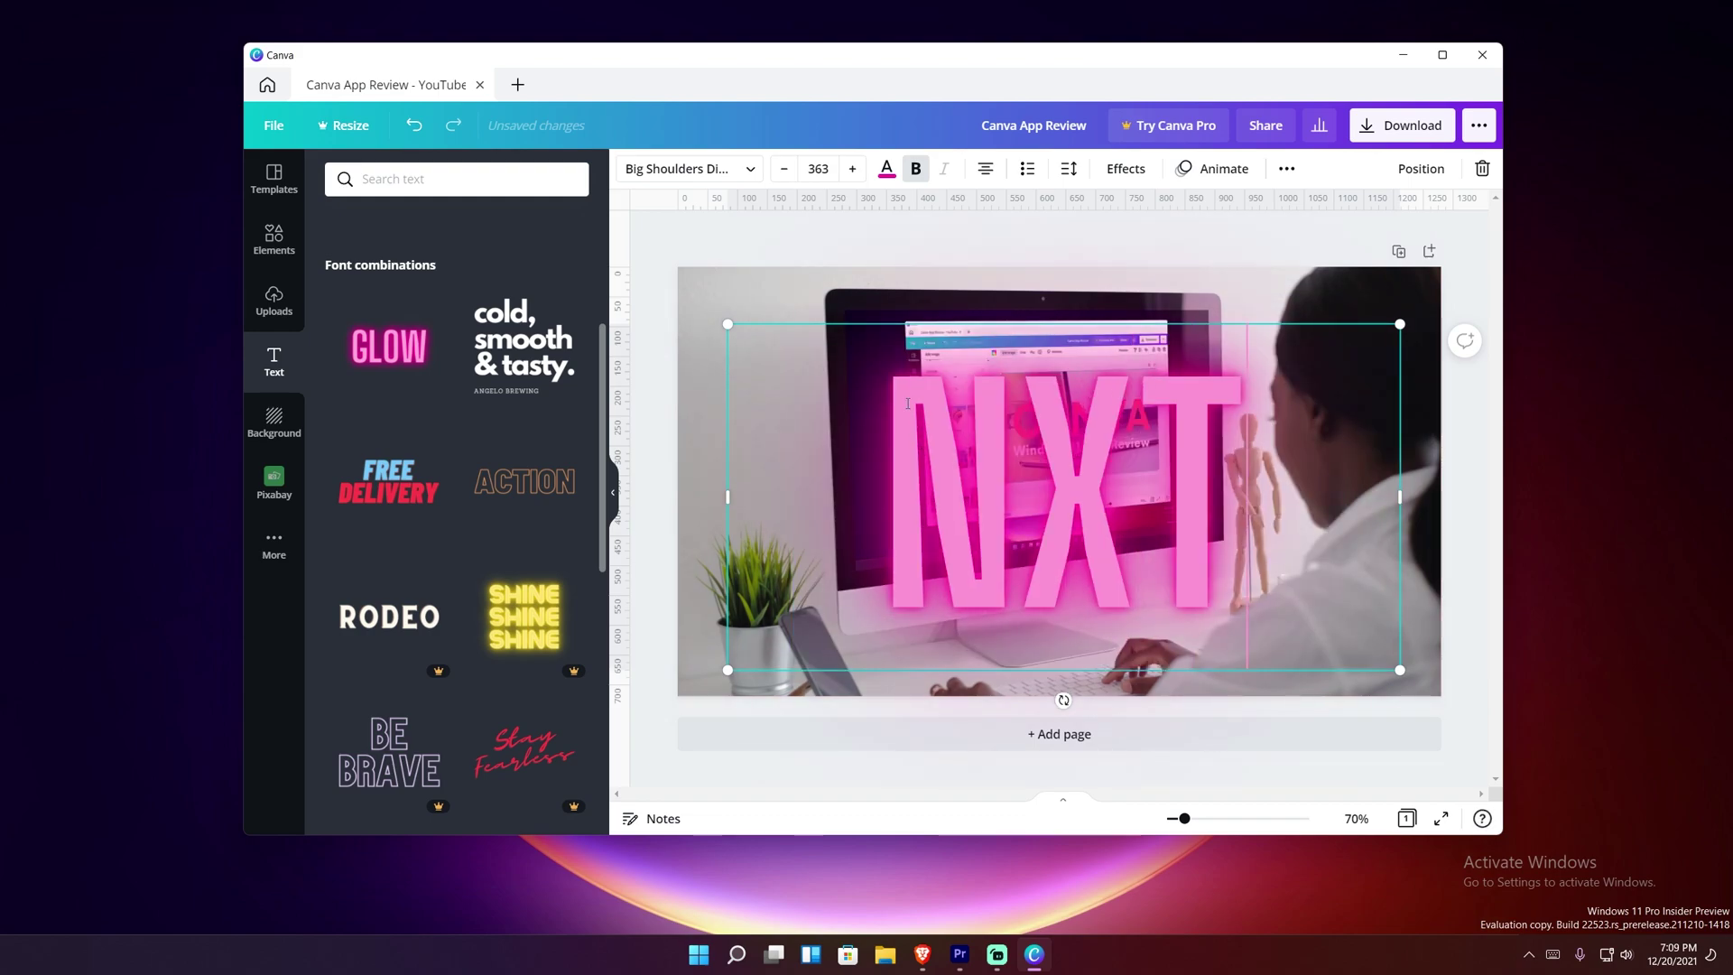
- Colour the NXT text orange from the NXT Windows brand palette and deselect it
{"action": "left_click", "coordinate": [886, 168]}
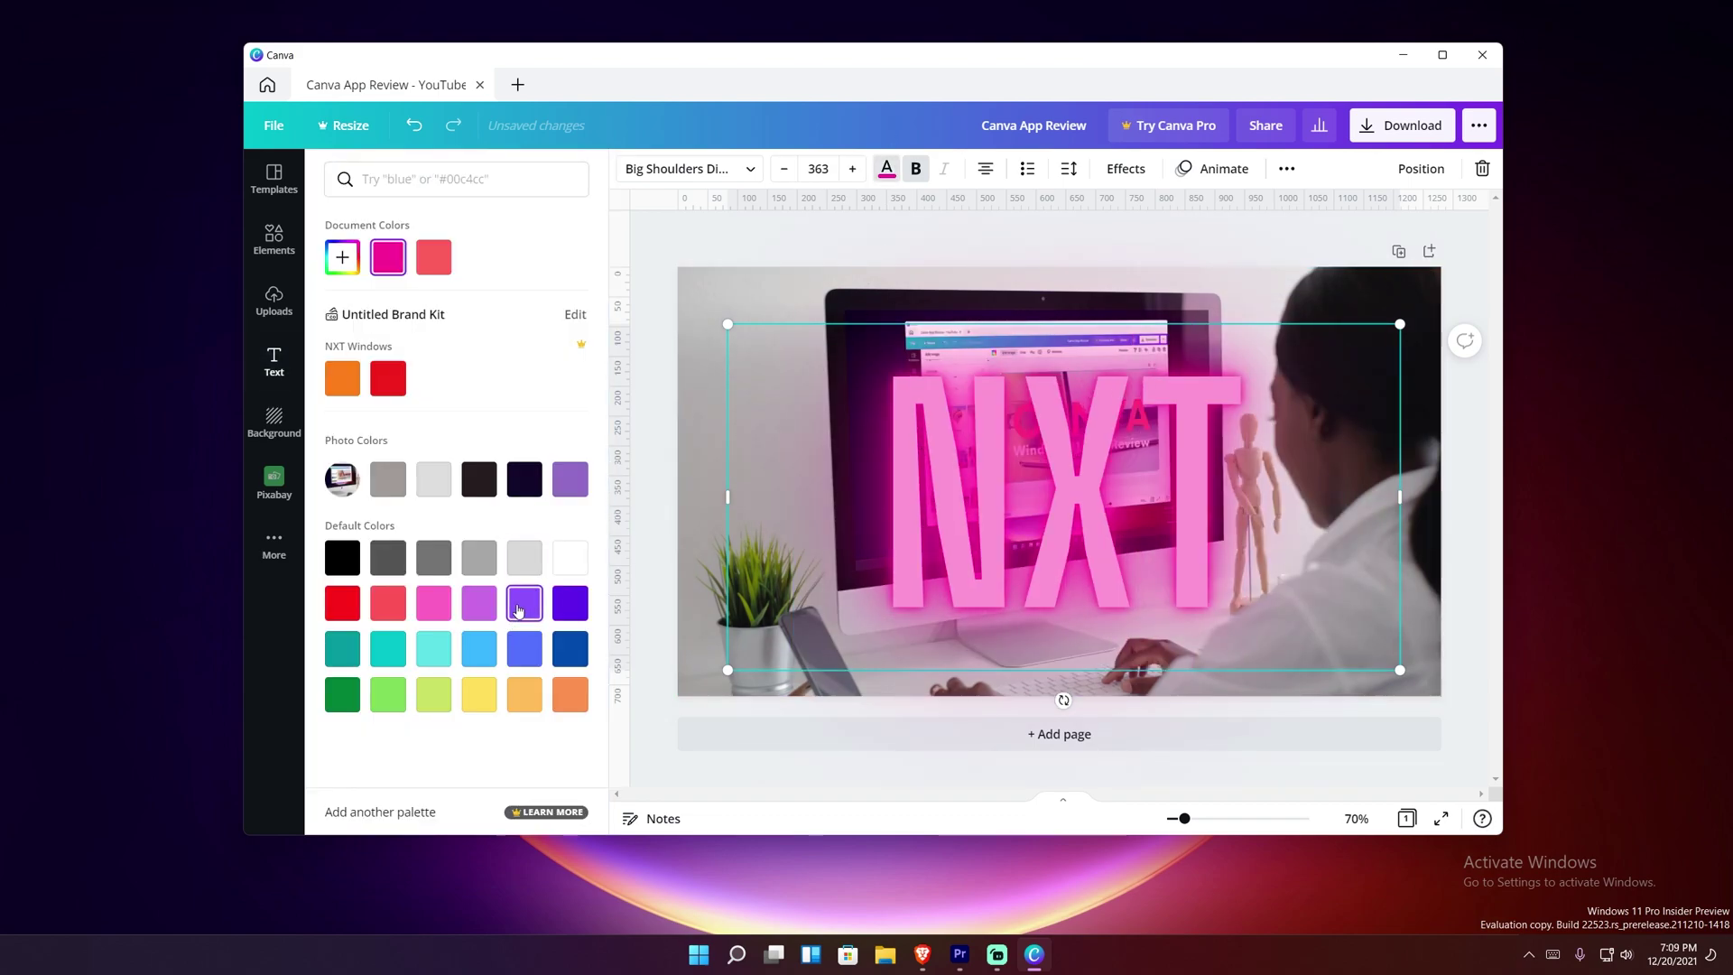
{"action": "left_click", "coordinate": [342, 378]}
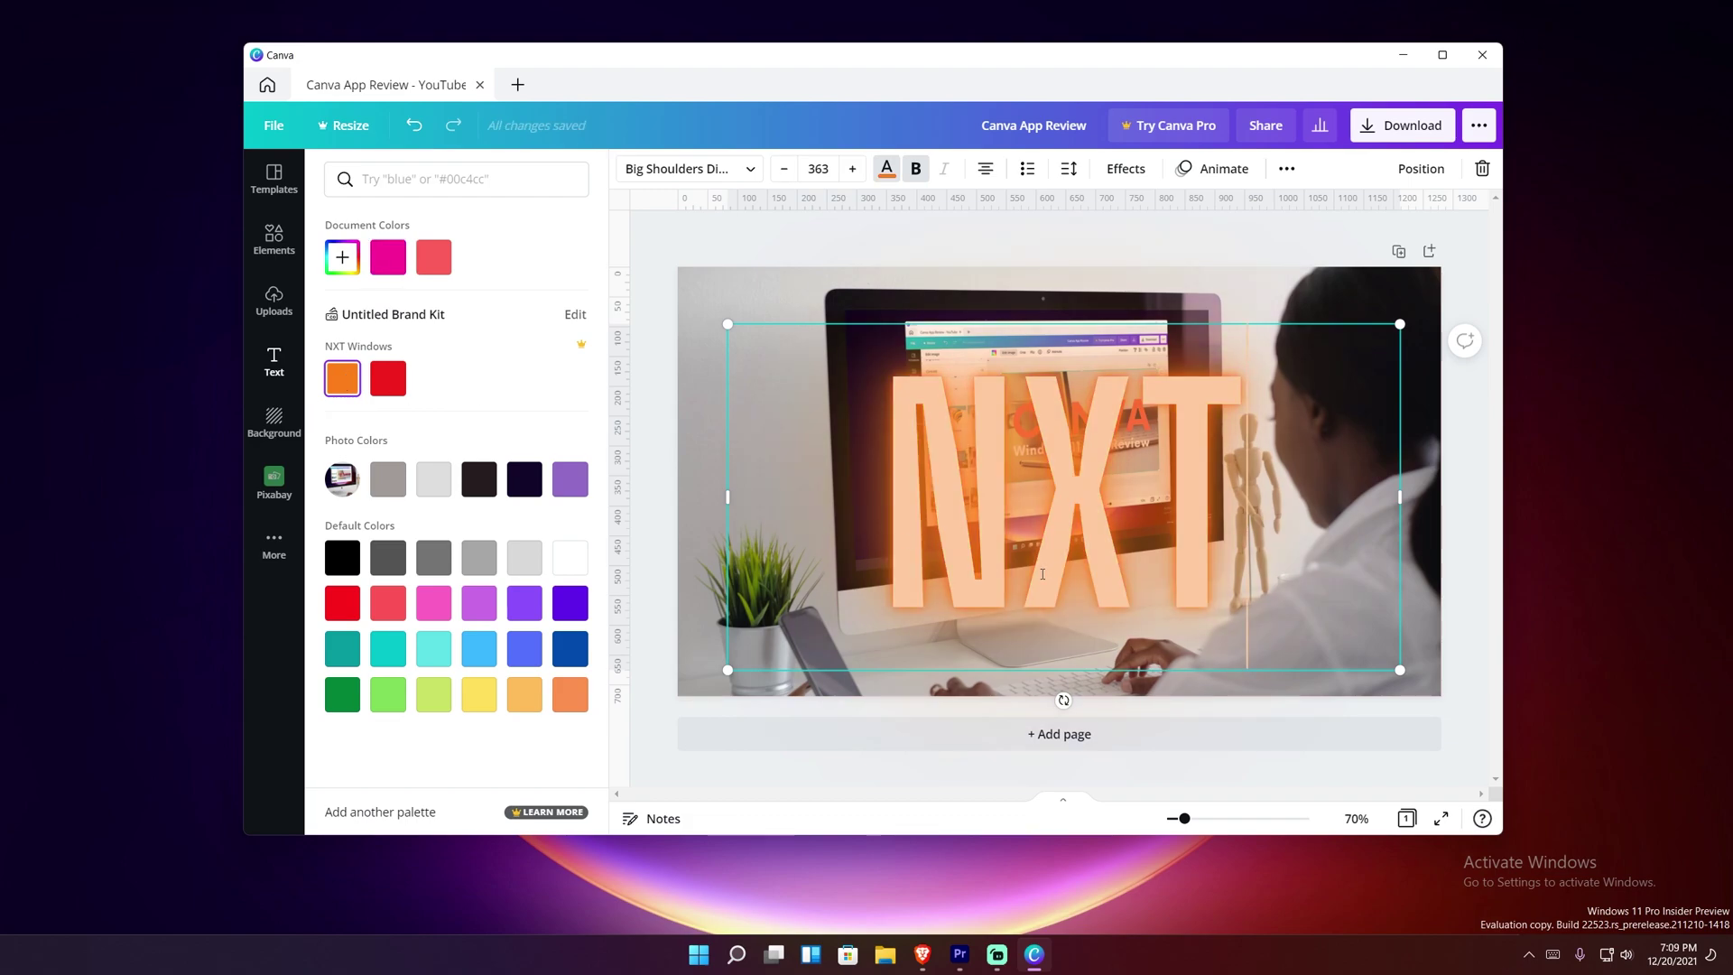
{"action": "key", "text": "Escape"}
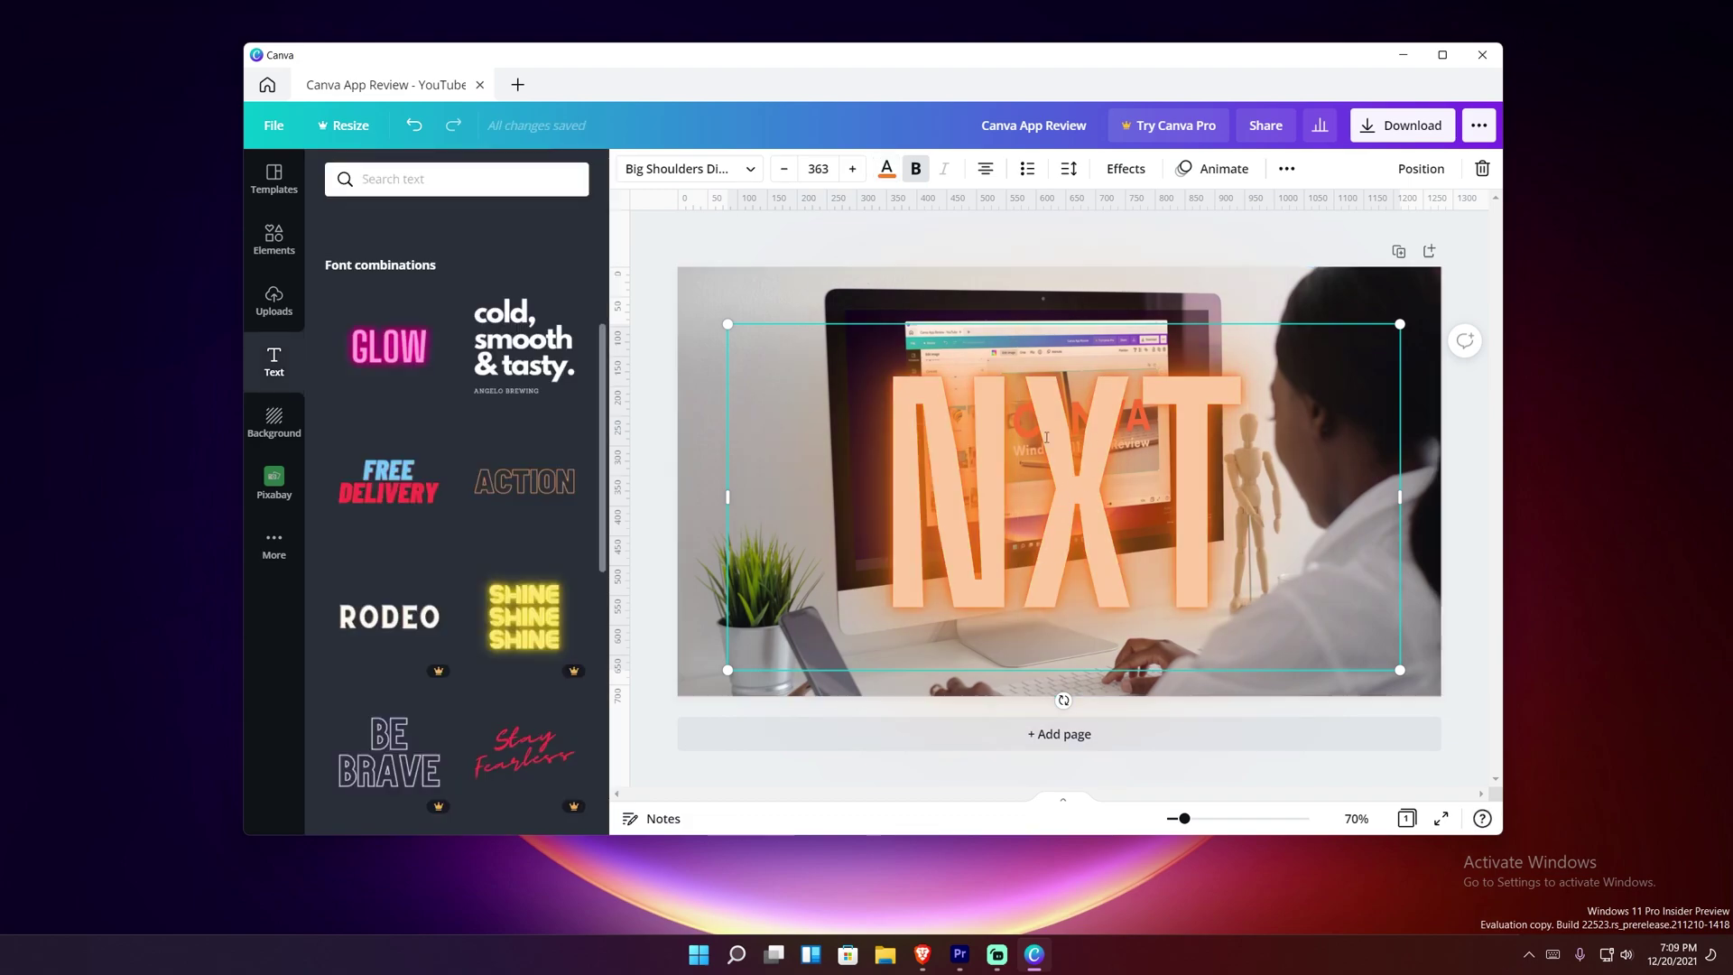
{"action": "left_click", "coordinate": [1318, 260]}
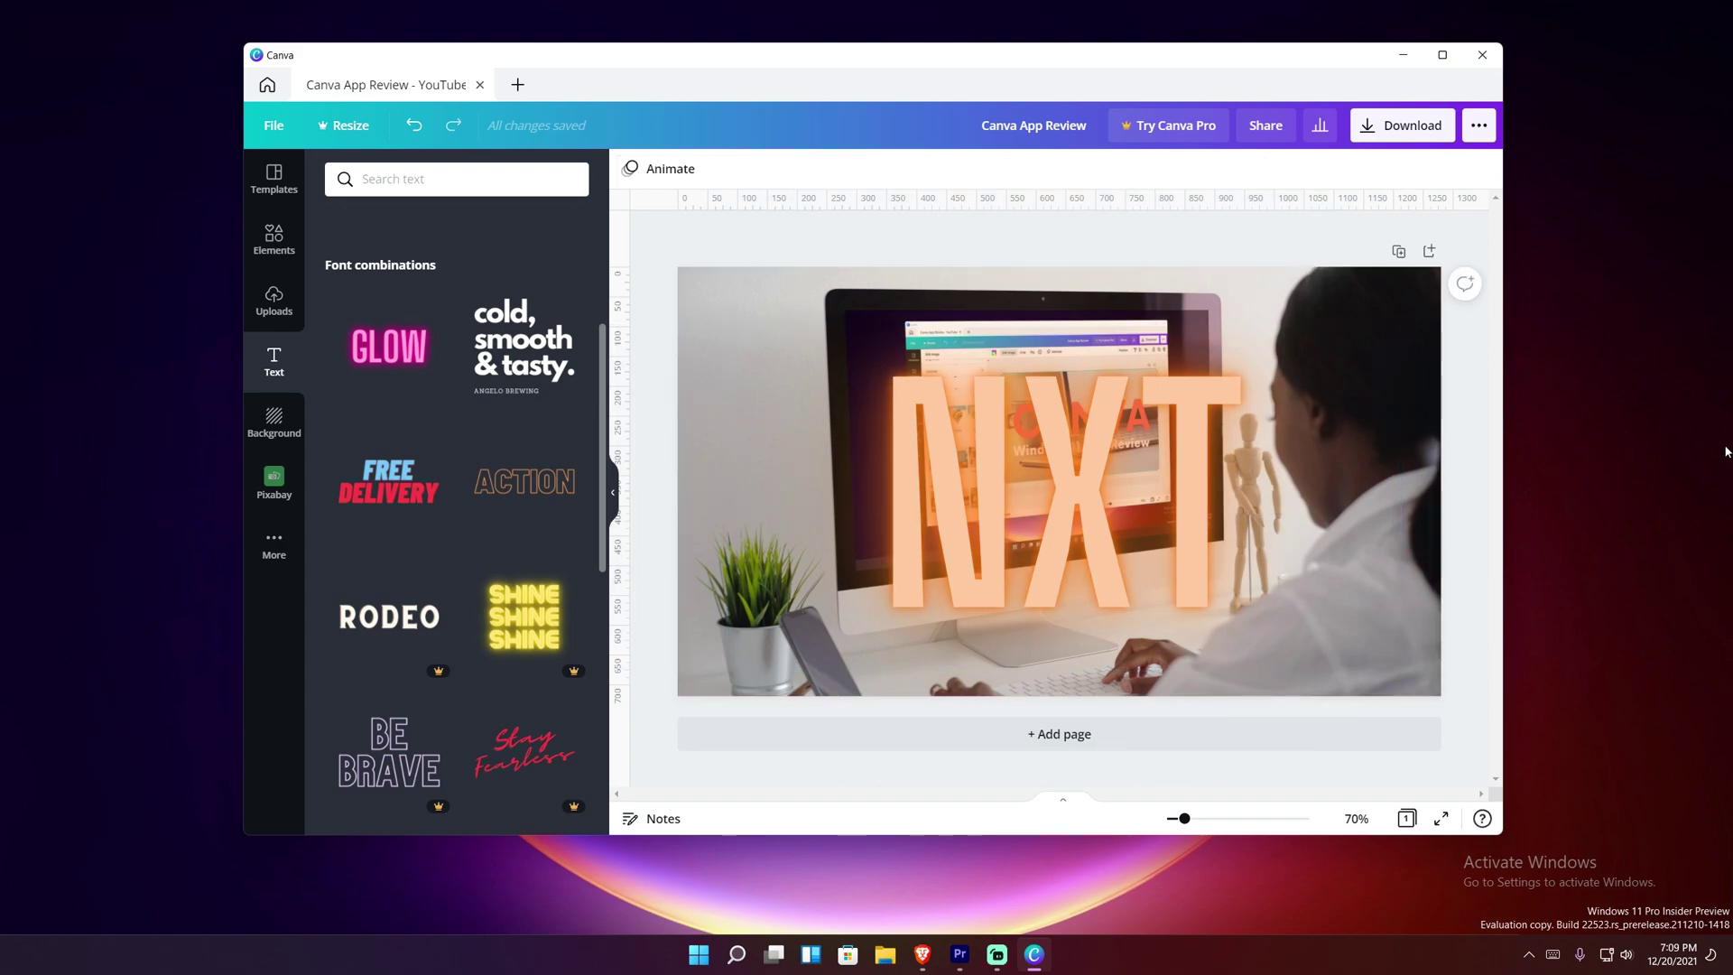
- Delete the NXT text from the thumbnail and browse the other font combinations
{"action": "left_click", "coordinate": [1075, 469]}
{"action": "key", "text": "Delete"}
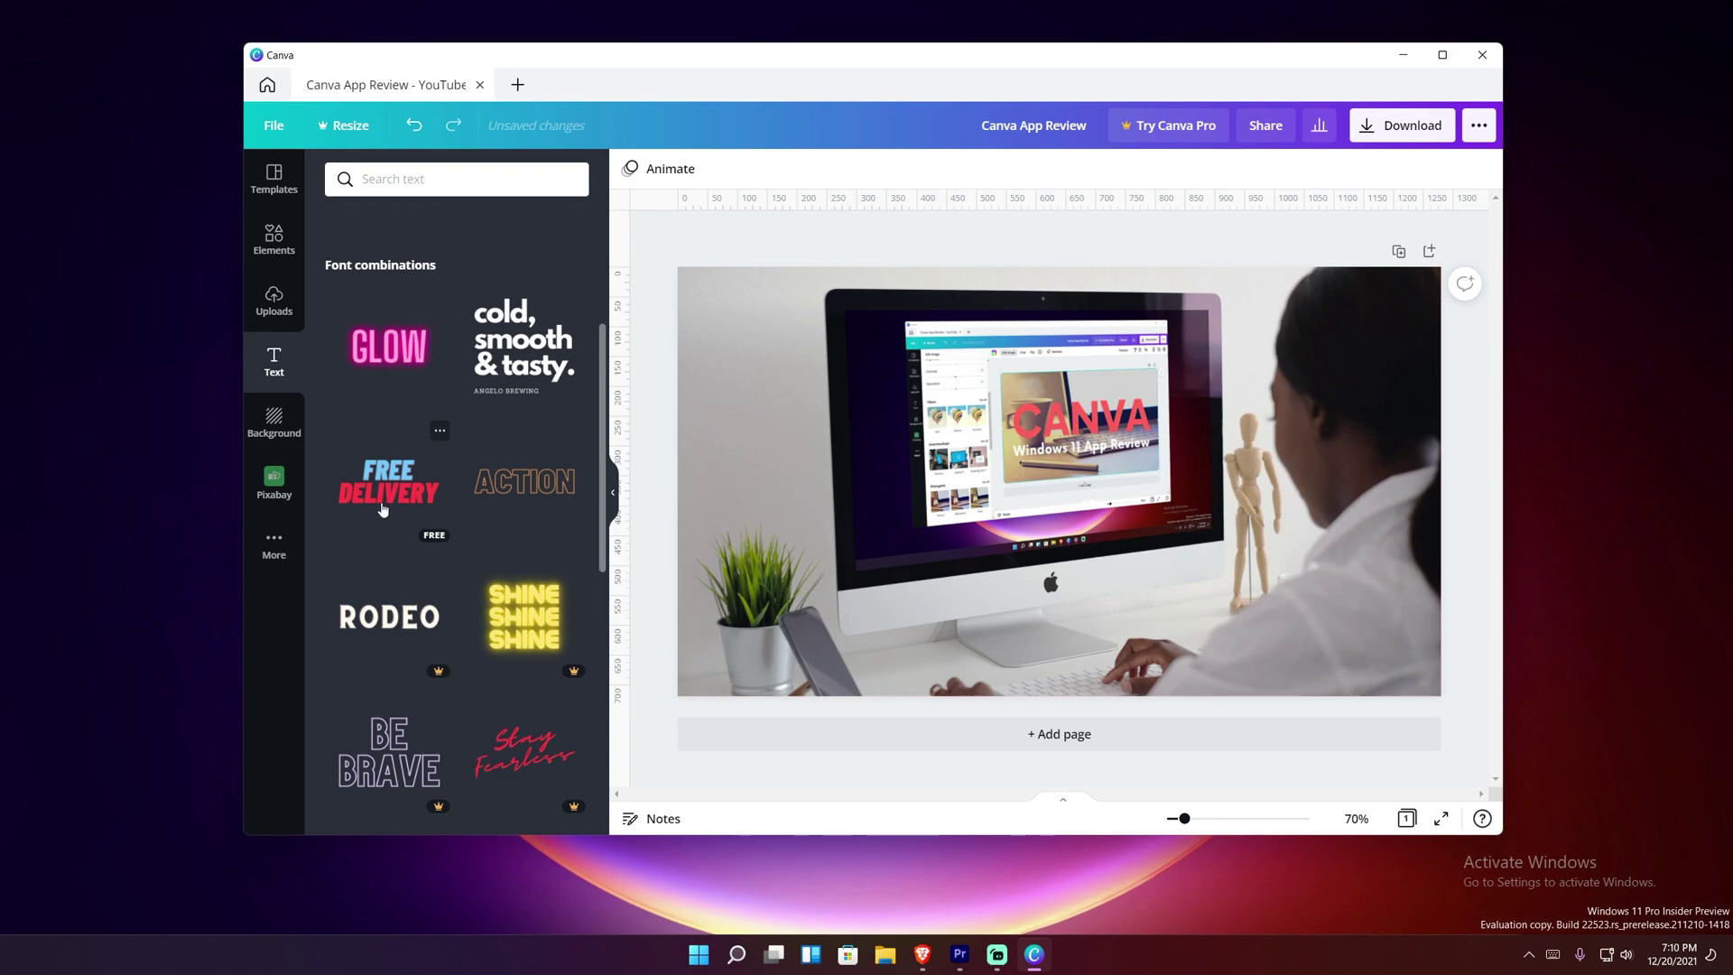
{"action": "scroll", "coordinate": [404, 387], "scroll_direction": "down", "scroll_amount": 5}
{"action": "scroll", "coordinate": [404, 386], "scroll_direction": "up", "scroll_amount": 1}
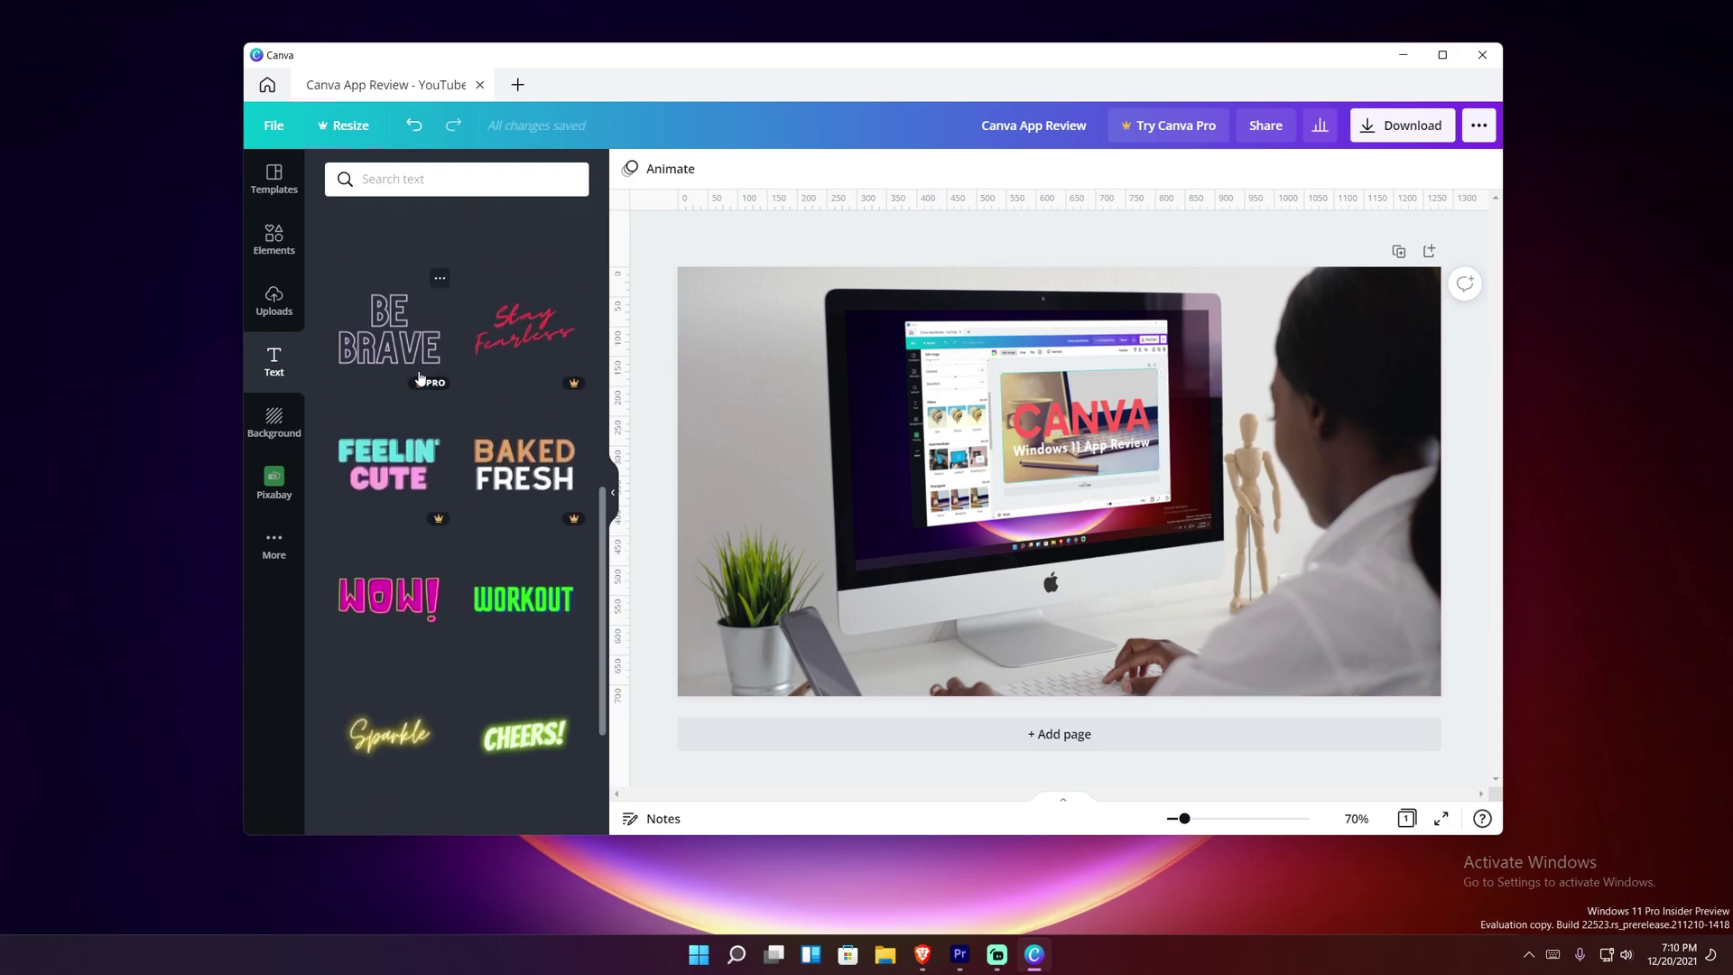
{"action": "scroll", "coordinate": [418, 415], "scroll_direction": "up", "scroll_amount": 3}
{"action": "scroll", "coordinate": [418, 418], "scroll_direction": "down", "scroll_amount": 3}
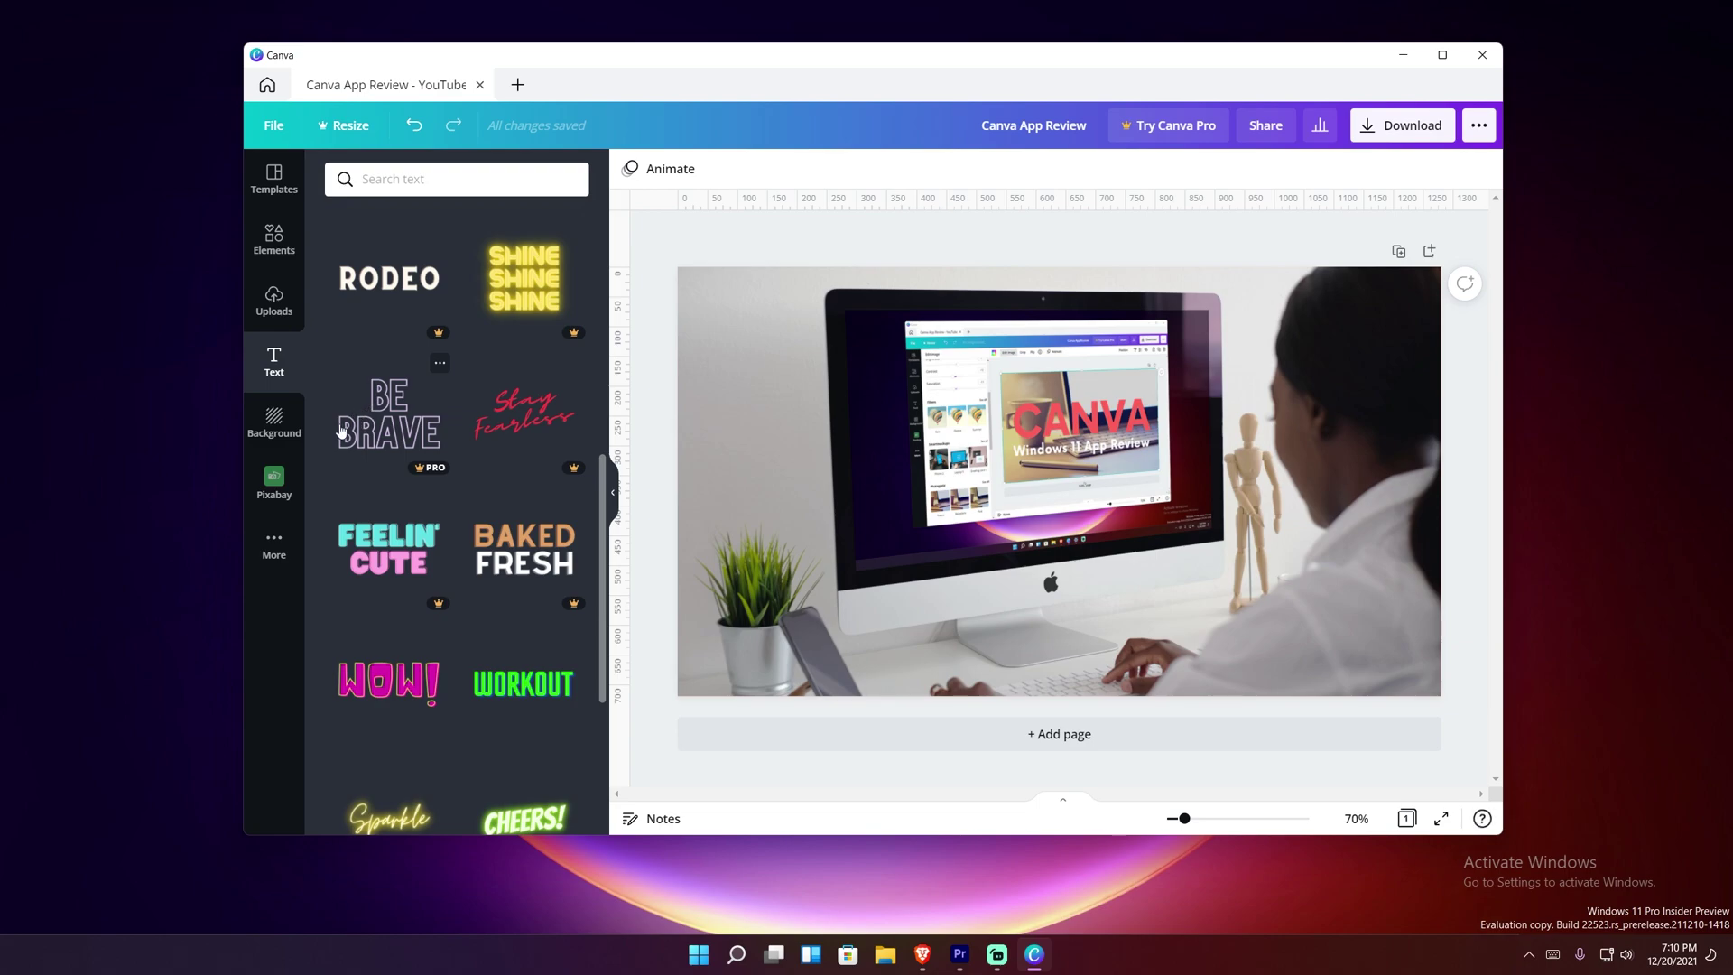
- Try the recently used grey geometric background behind the photo, remove it, and move the photo back to fill the page
{"action": "left_click", "coordinate": [262, 432]}
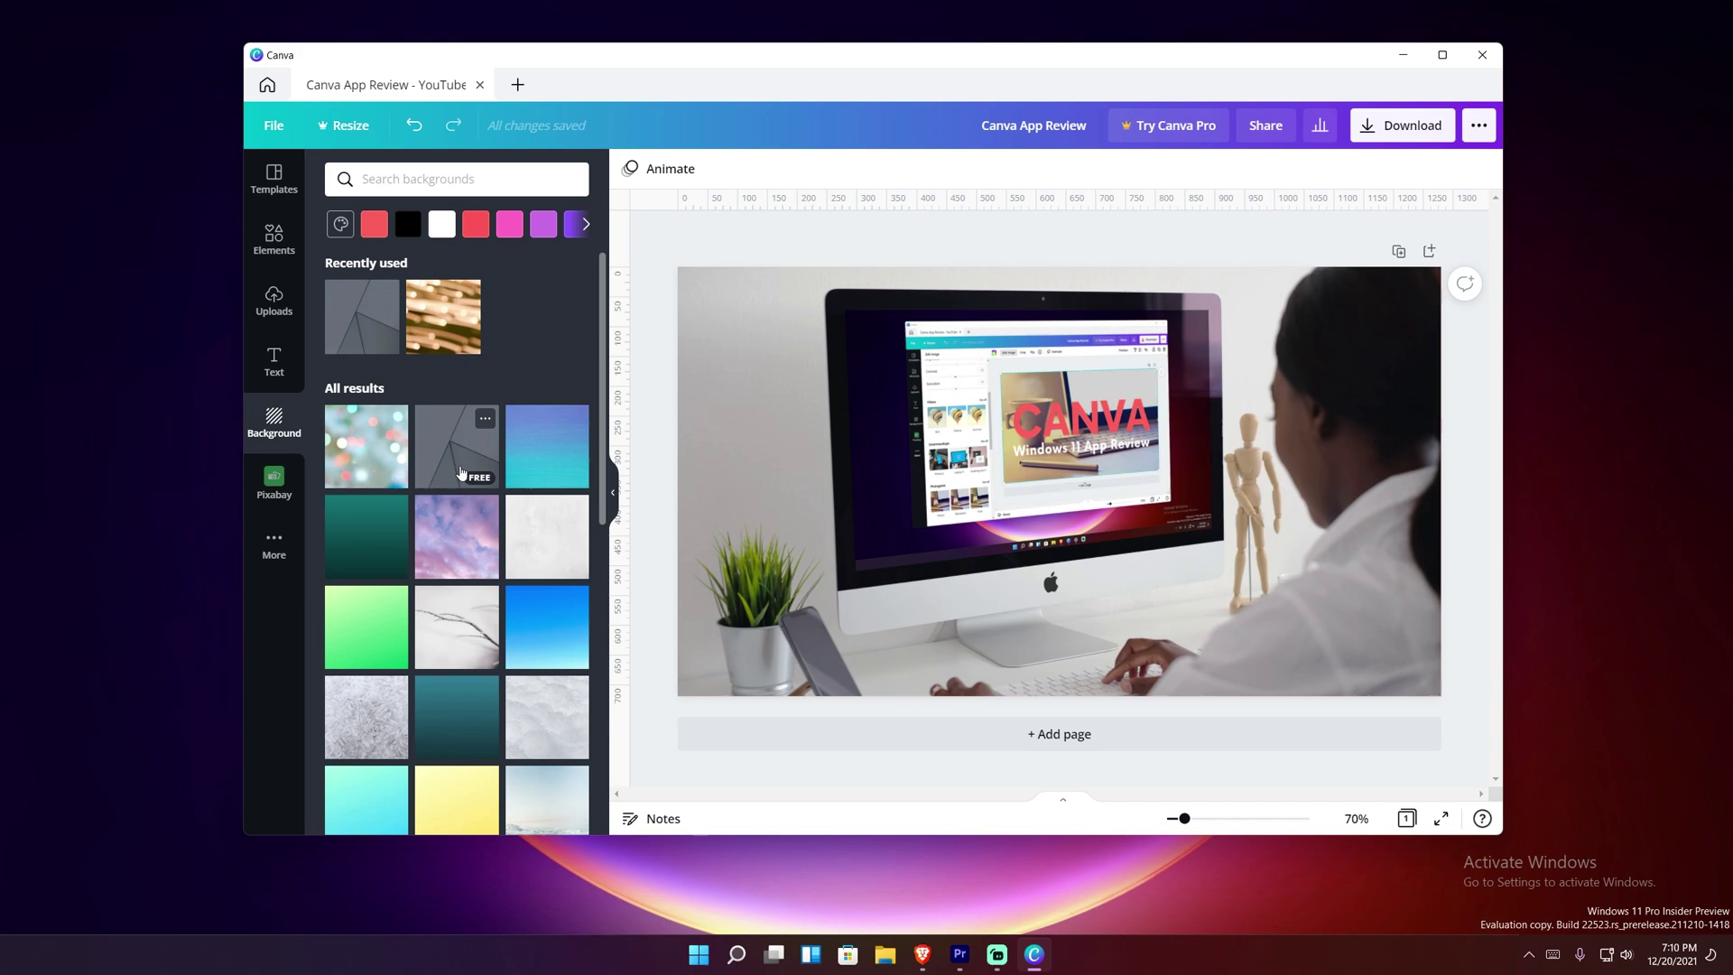
{"action": "left_click_drag", "start_coordinate": [354, 325], "coordinate": [774, 352]}
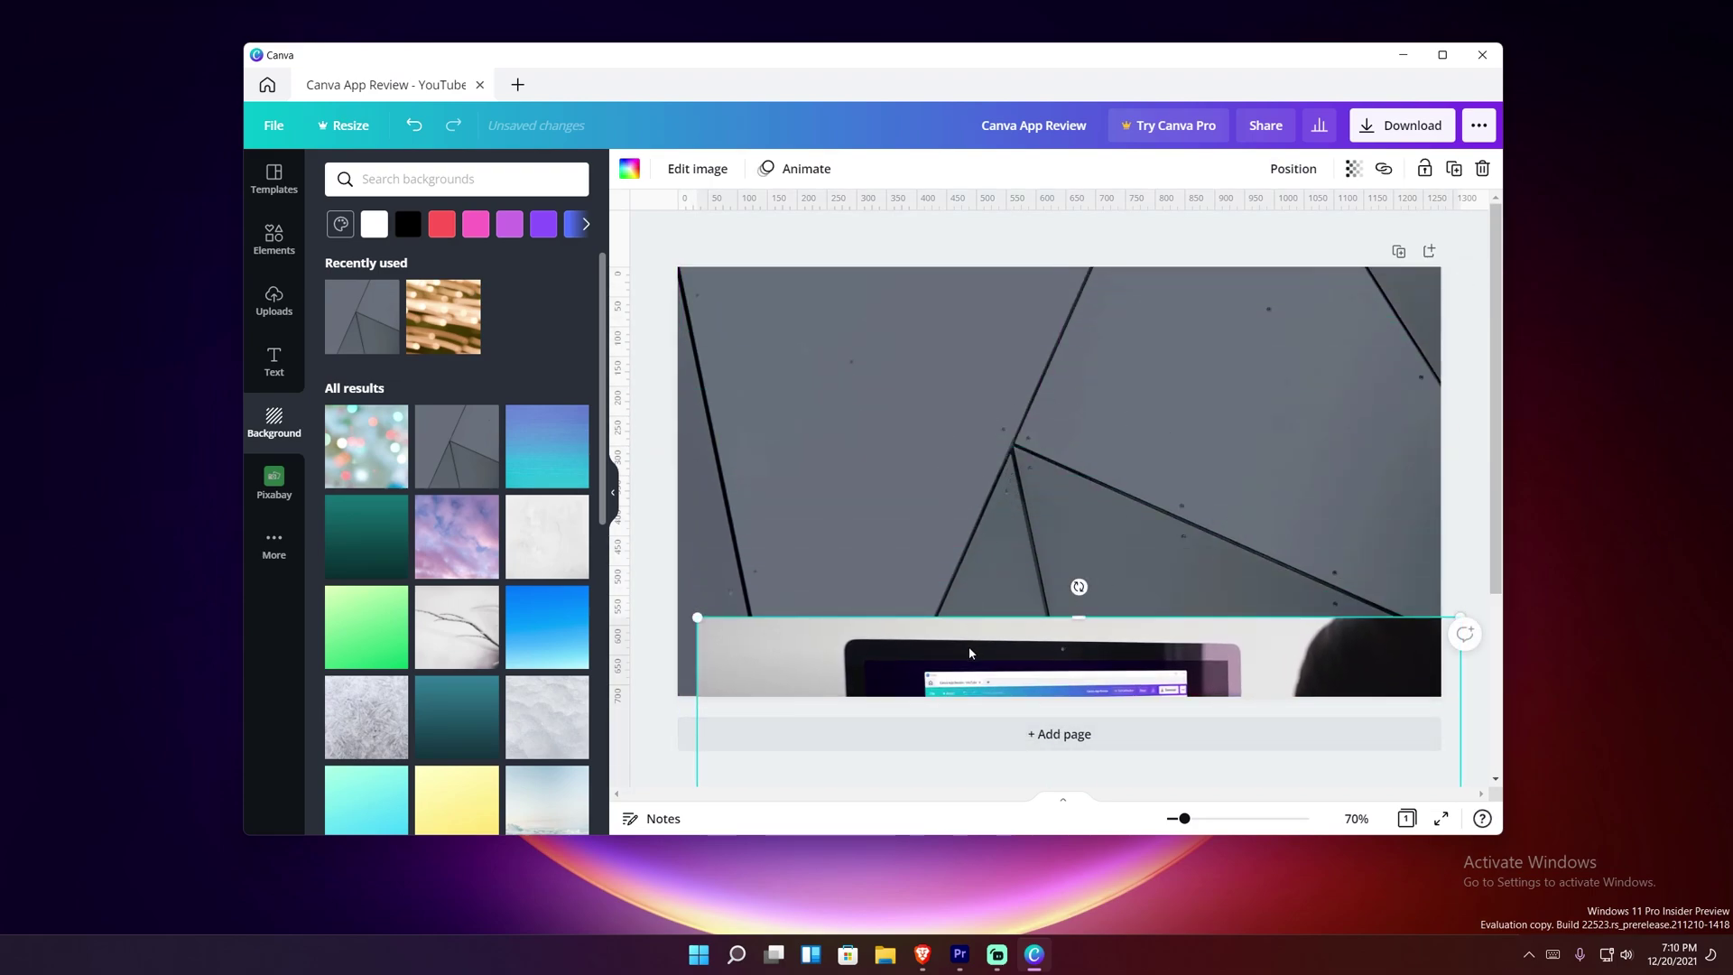
{"action": "left_click", "coordinate": [953, 446]}
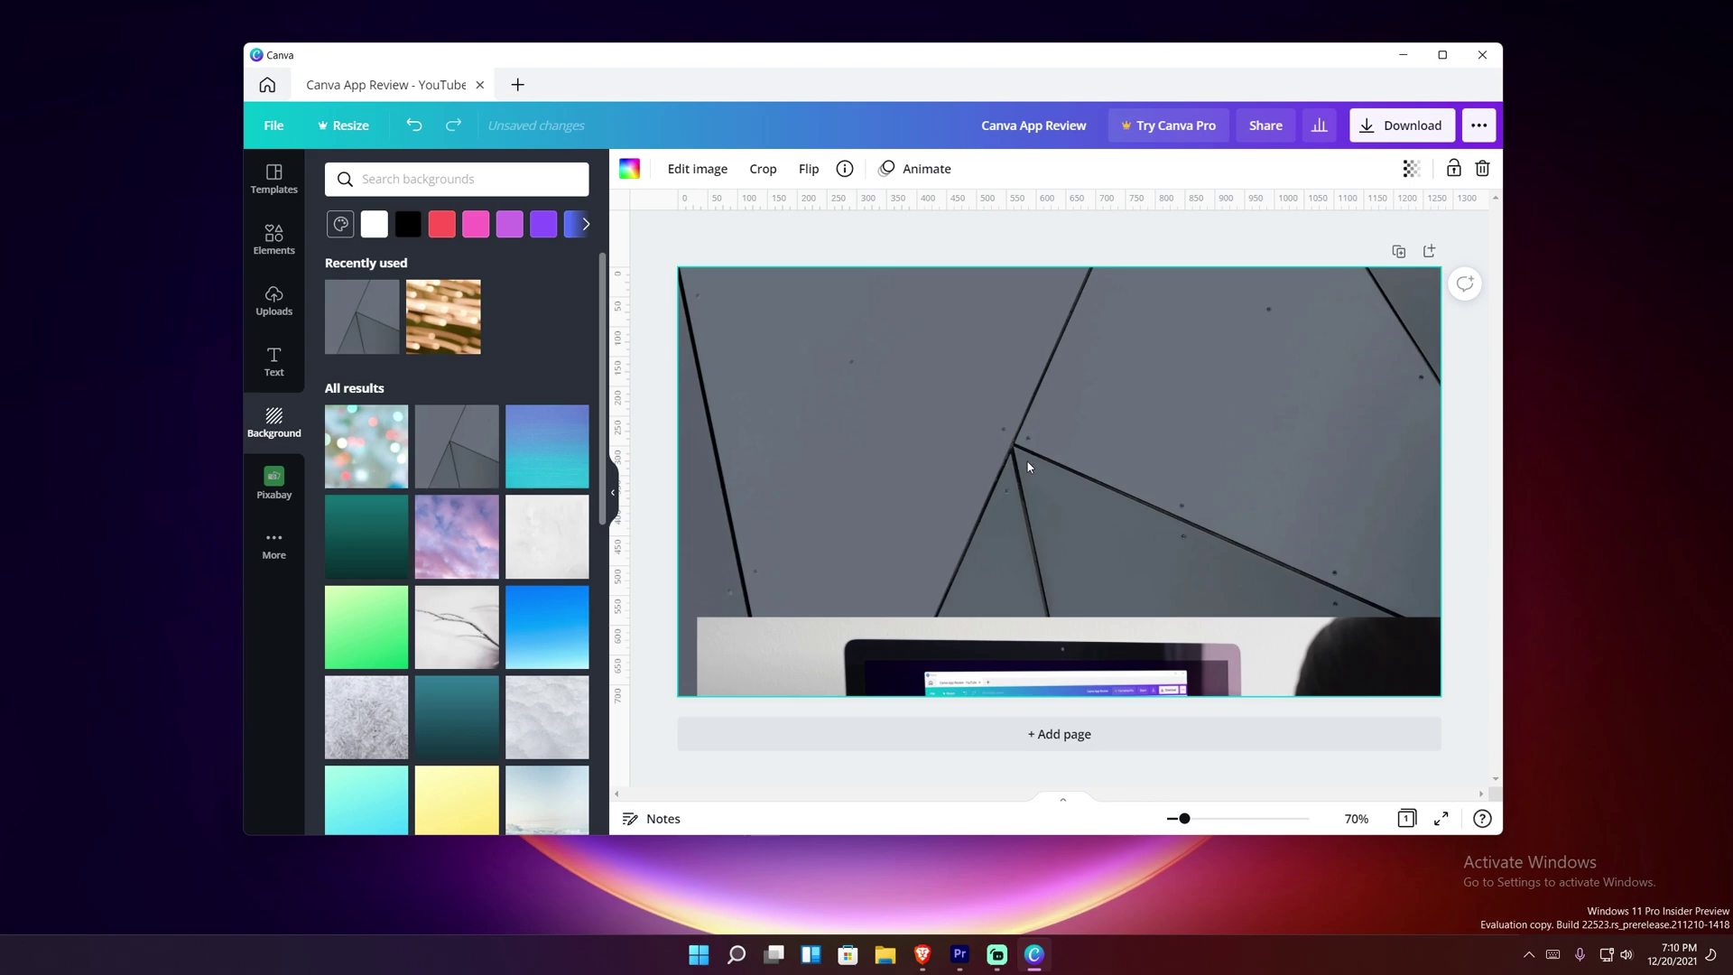
{"action": "key", "text": "Delete"}
{"action": "left_click_drag", "start_coordinate": [947, 653], "coordinate": [928, 307]}
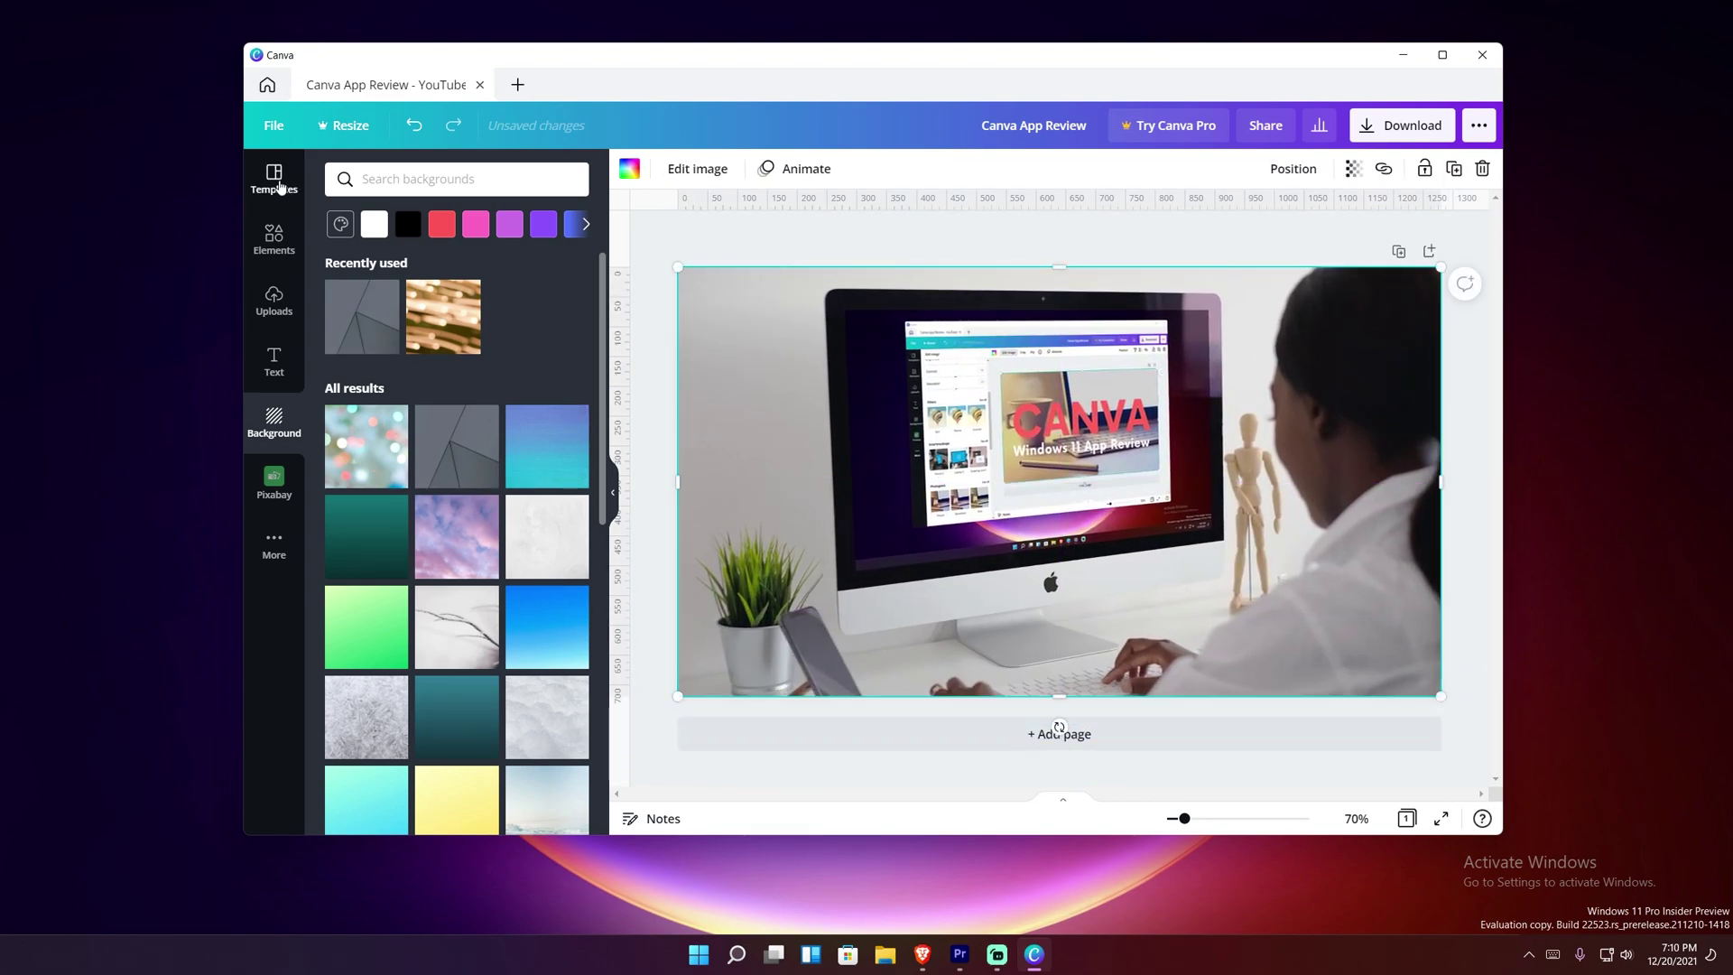
{"action": "mouse_move", "coordinate": [276, 436]}
{"action": "mouse_move", "coordinate": [341, 318]}
{"action": "left_click", "coordinate": [645, 777]}
{"action": "mouse_move", "coordinate": [836, 433]}
{"action": "left_mouse_down"}
{"action": "mouse_move", "coordinate": [859, 557]}
{"action": "mouse_move", "coordinate": [839, 439]}
{"action": "left_mouse_up"}
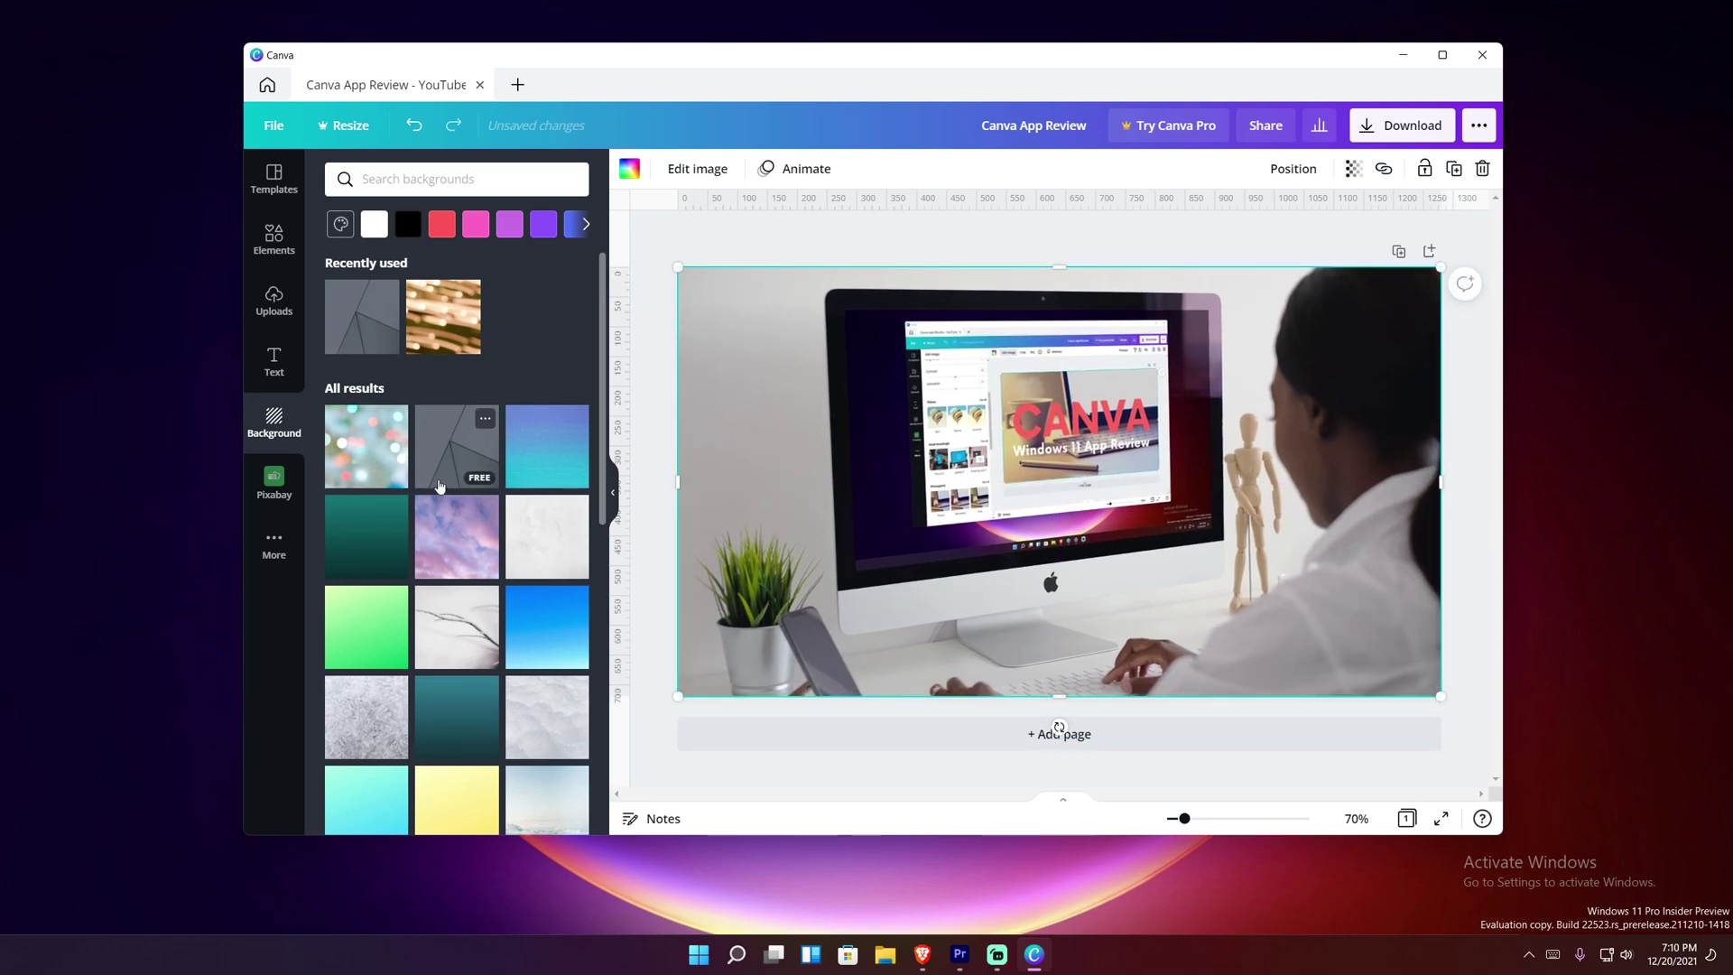
- Browse the backgrounds, set the page background colour to light purple, and open the Pixabay image library
{"action": "scroll", "coordinate": [422, 587], "scroll_direction": "down", "scroll_amount": 10}
{"action": "left_click", "coordinate": [476, 224]}
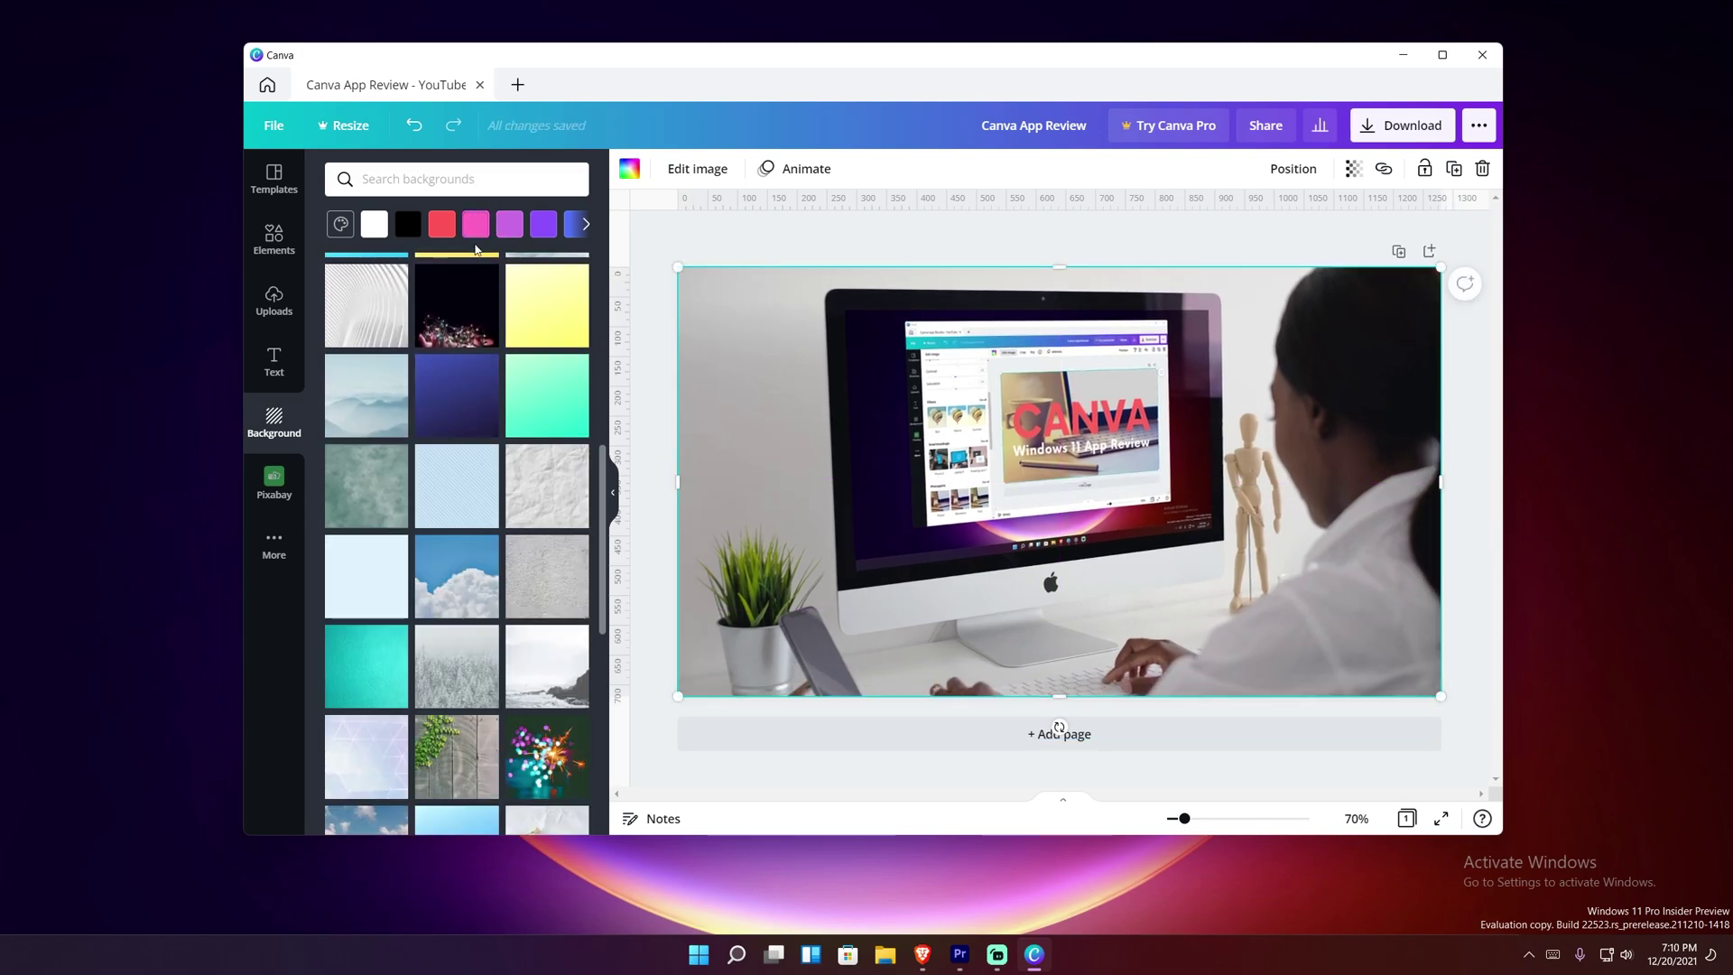
{"action": "left_click", "coordinate": [511, 224]}
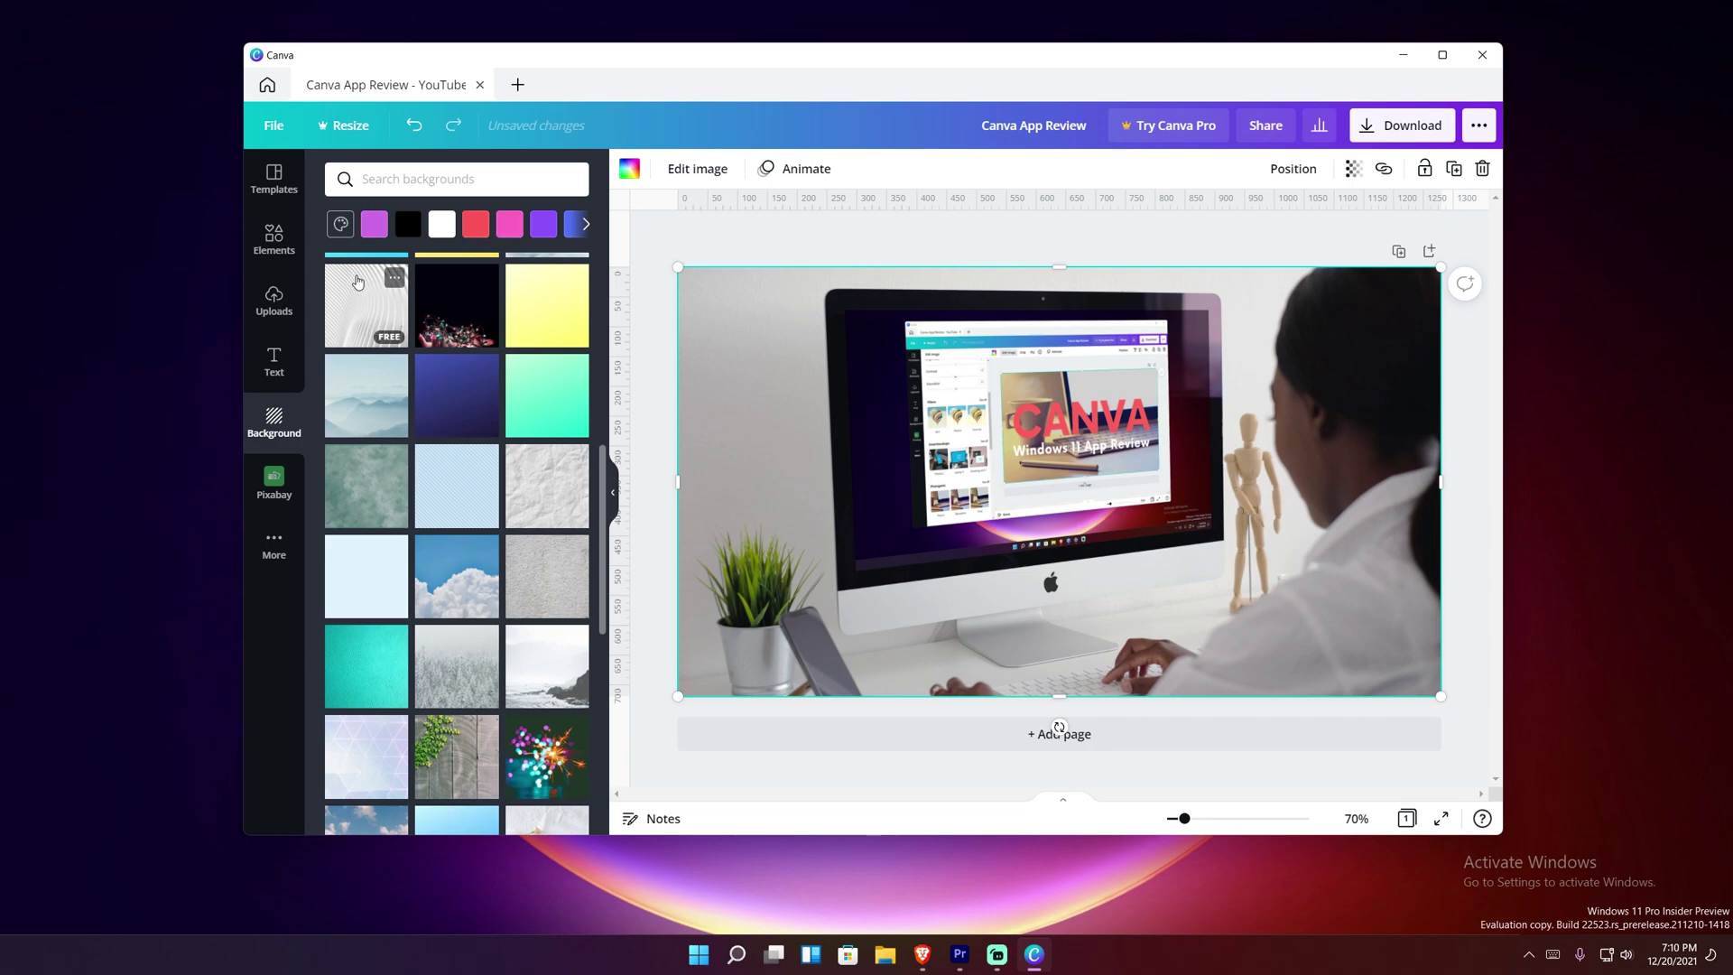
{"action": "left_click", "coordinate": [285, 494]}
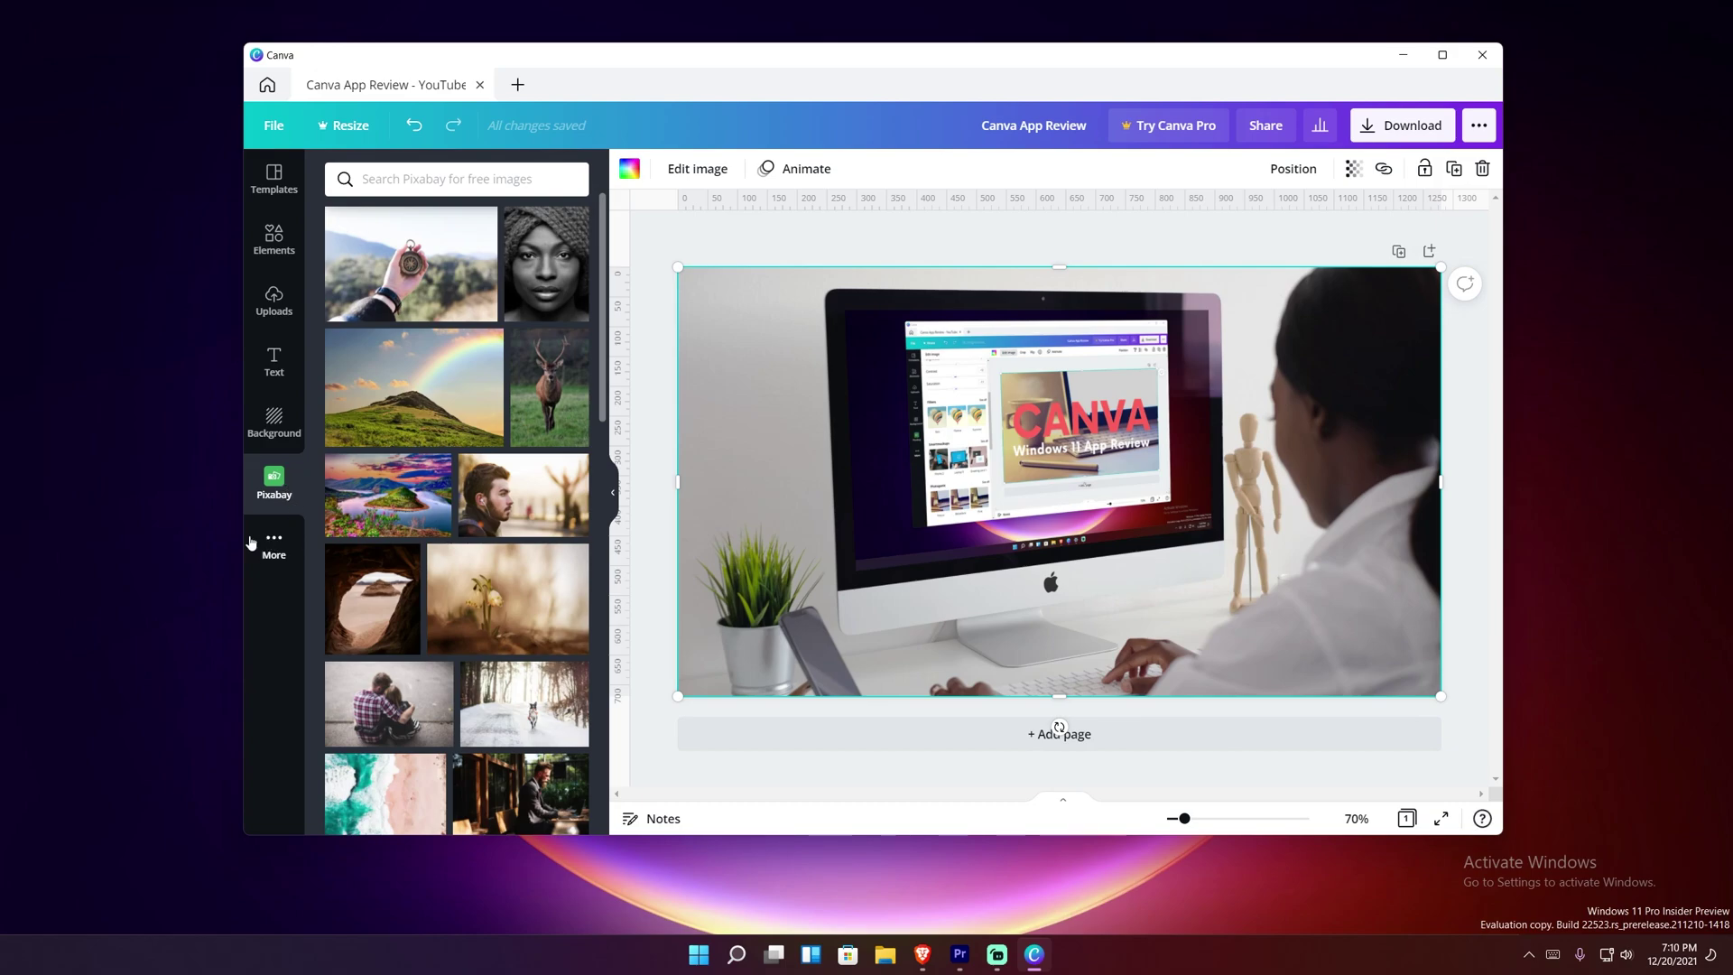
{"action": "left_click", "coordinate": [388, 185]}
{"action": "left_click_drag", "start_coordinate": [555, 291], "coordinate": [706, 299]}
{"action": "left_click_drag", "start_coordinate": [714, 431], "coordinate": [442, 390]}
- Browse the additional Canva content, the apps and integrations, and the suggested apps
{"action": "left_click", "coordinate": [275, 557]}
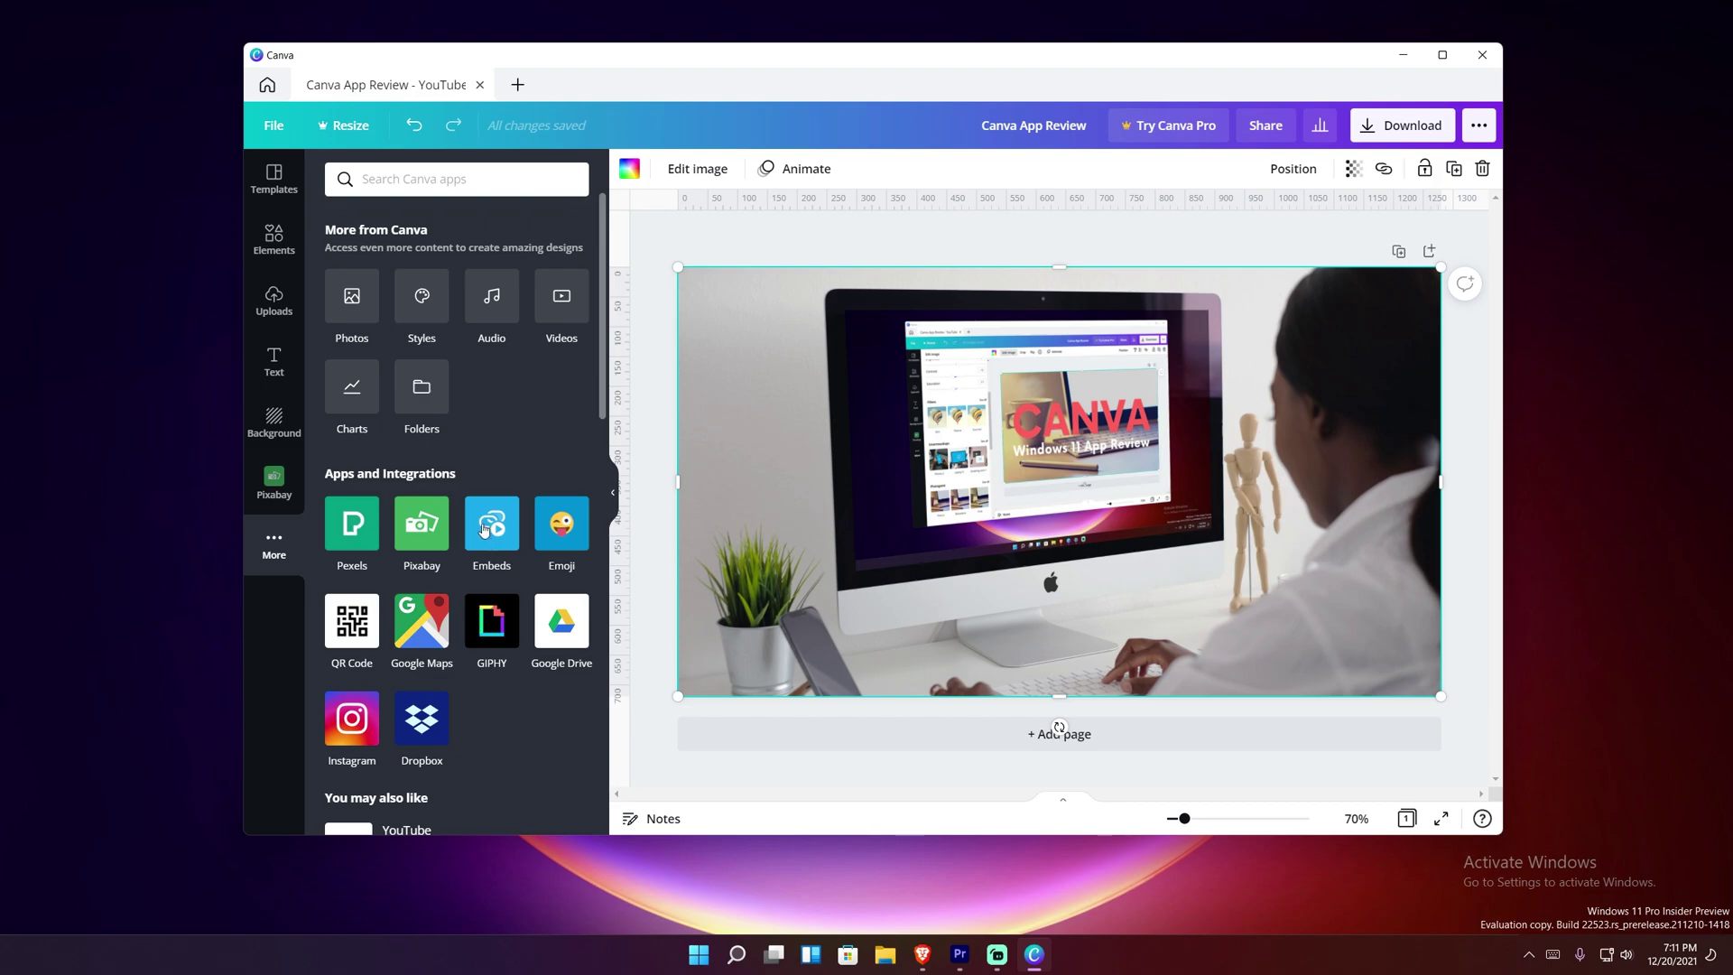
{"action": "scroll", "coordinate": [491, 532], "scroll_direction": "down", "scroll_amount": 6}
{"action": "scroll", "coordinate": [483, 515], "scroll_direction": "up", "scroll_amount": 3}
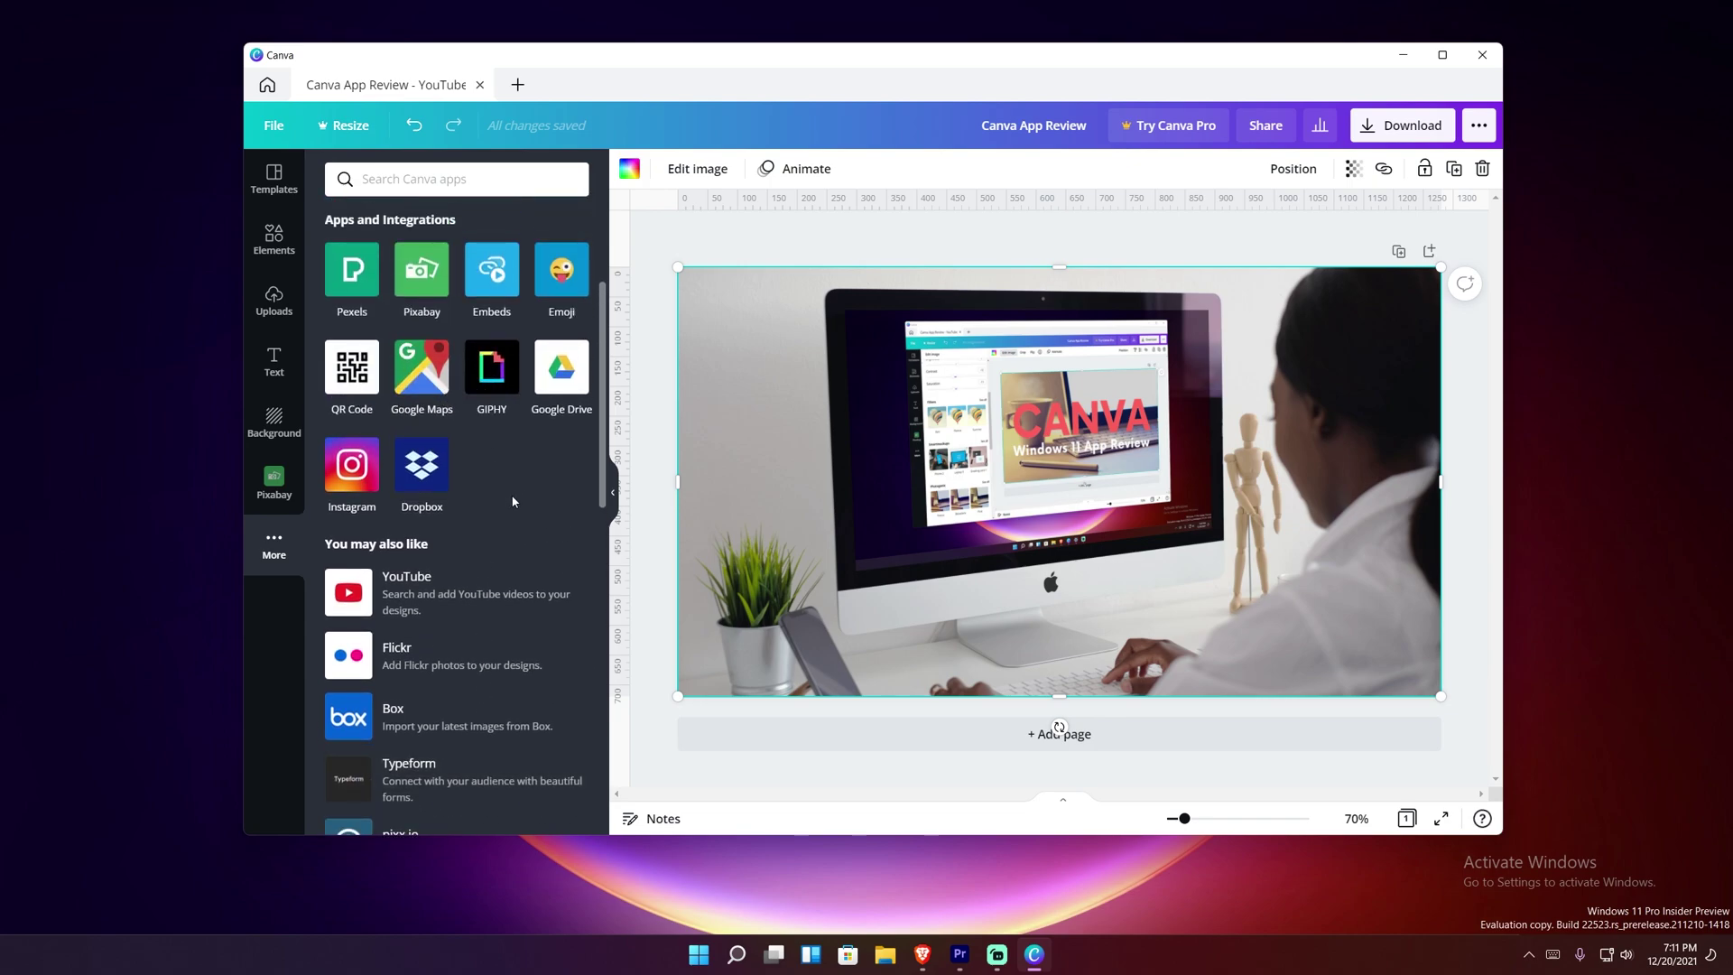
{"action": "scroll", "coordinate": [515, 502], "scroll_direction": "down", "scroll_amount": 7}
{"action": "scroll", "coordinate": [503, 553], "scroll_direction": "up", "scroll_amount": 4}
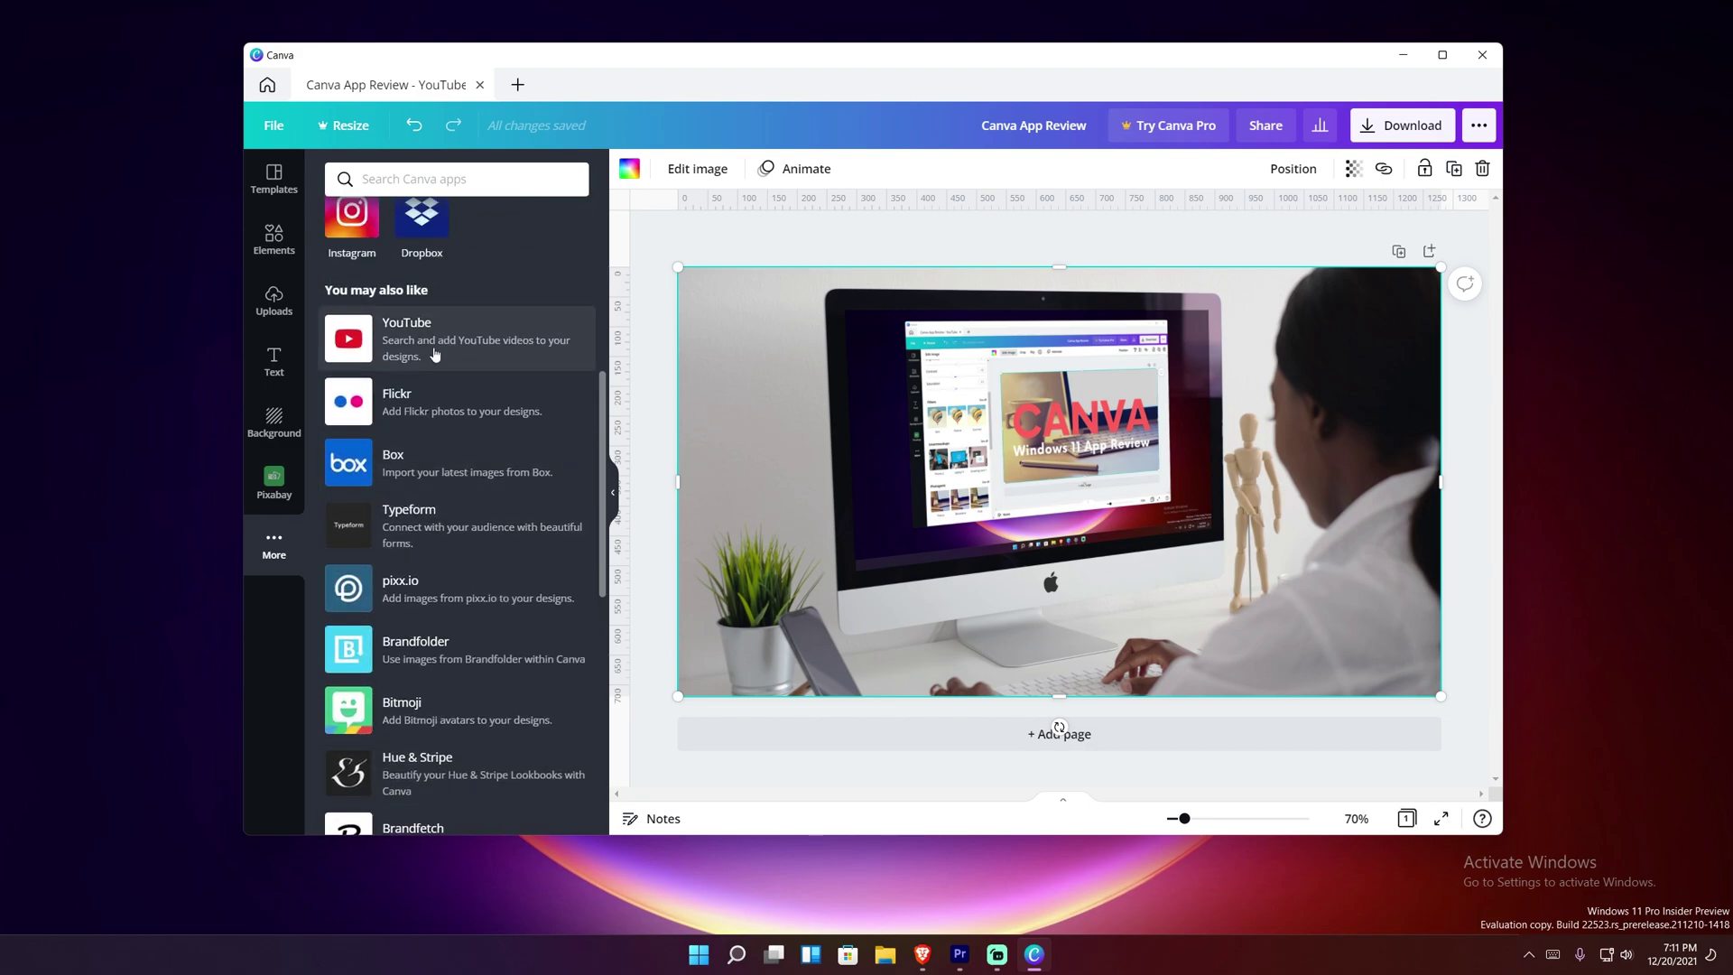
{"action": "scroll", "coordinate": [491, 365], "scroll_direction": "down", "scroll_amount": 4}
{"action": "scroll", "coordinate": [488, 383], "scroll_direction": "down", "scroll_amount": 5}
{"action": "scroll", "coordinate": [525, 603], "scroll_direction": "up", "scroll_amount": 12}
{"action": "scroll", "coordinate": [482, 719], "scroll_direction": "down", "scroll_amount": 2}
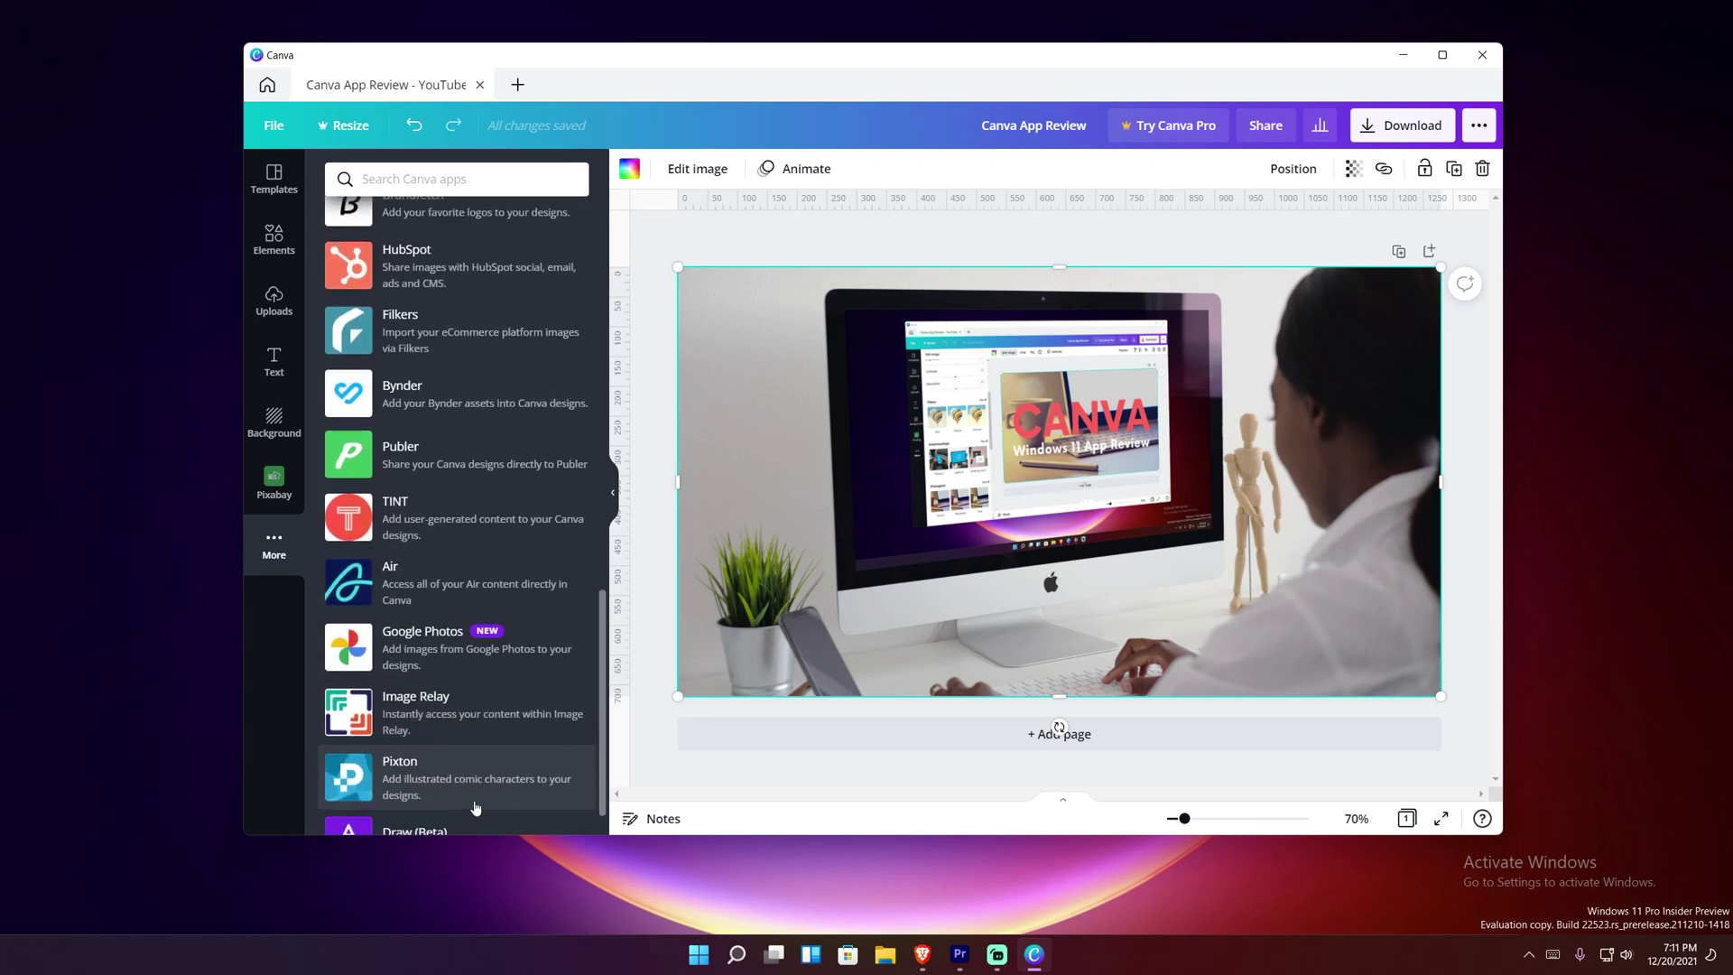
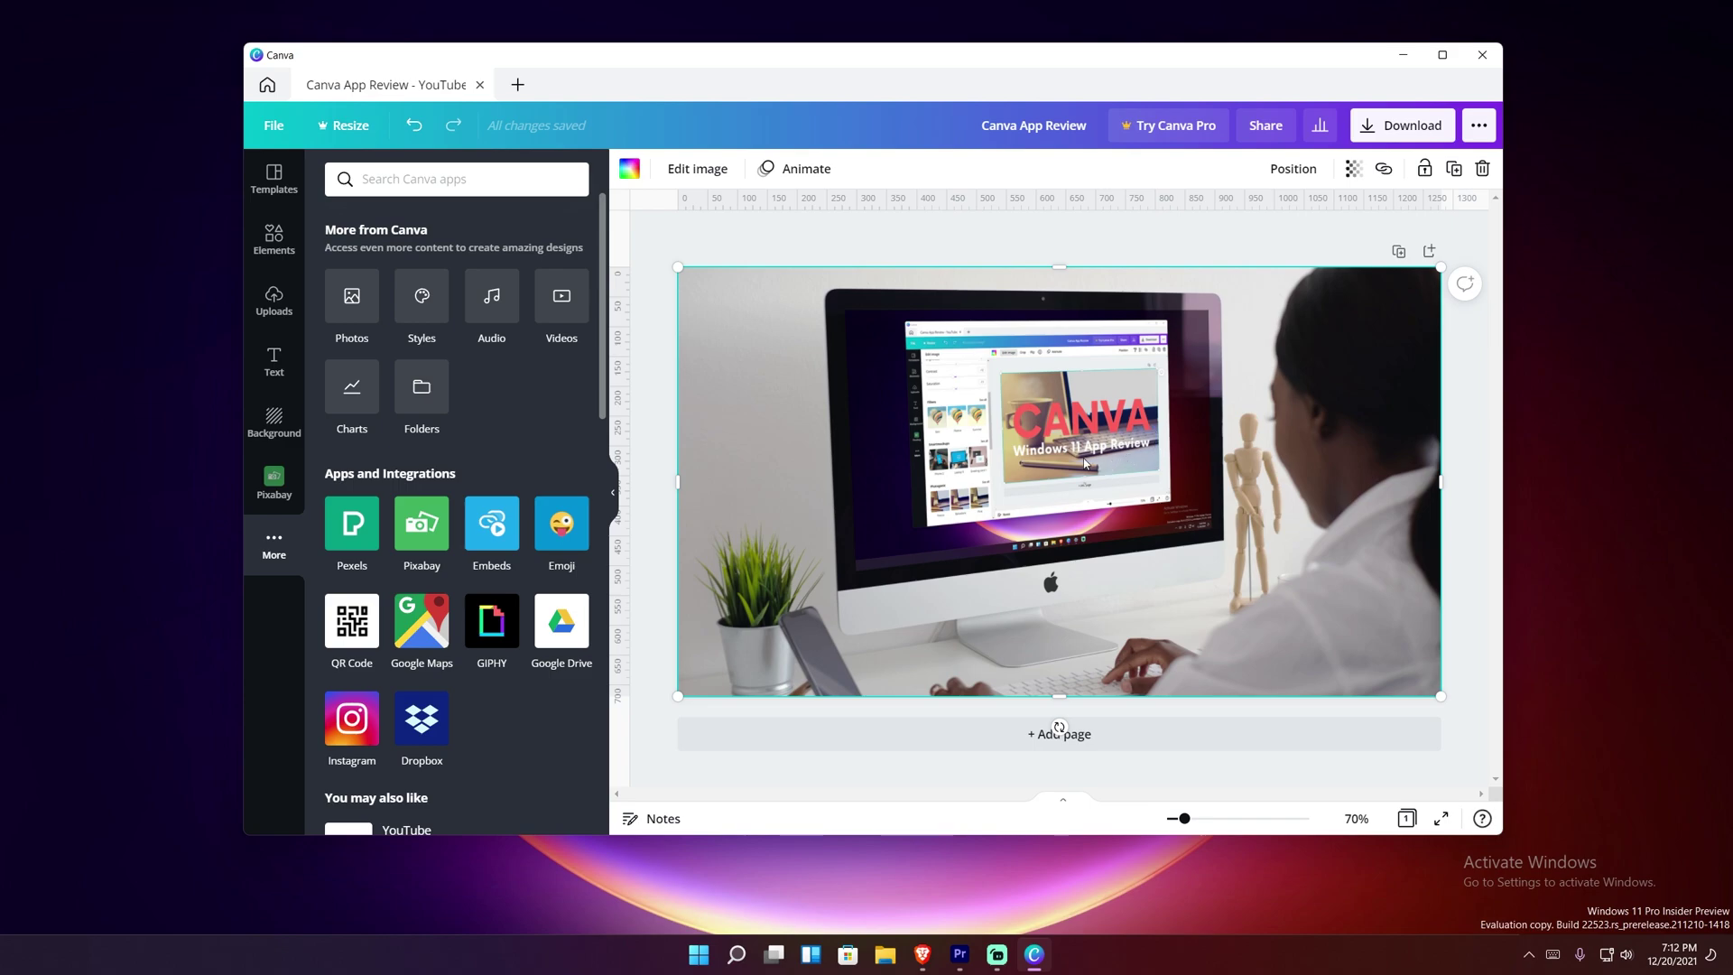
- Select the photo and examine its image editing options, including adjustments, filters, Smartmockups, Photogenic and the suggested effects
{"action": "left_click", "coordinate": [692, 241]}
{"action": "left_click", "coordinate": [718, 527]}
{"action": "left_click", "coordinate": [684, 169]}
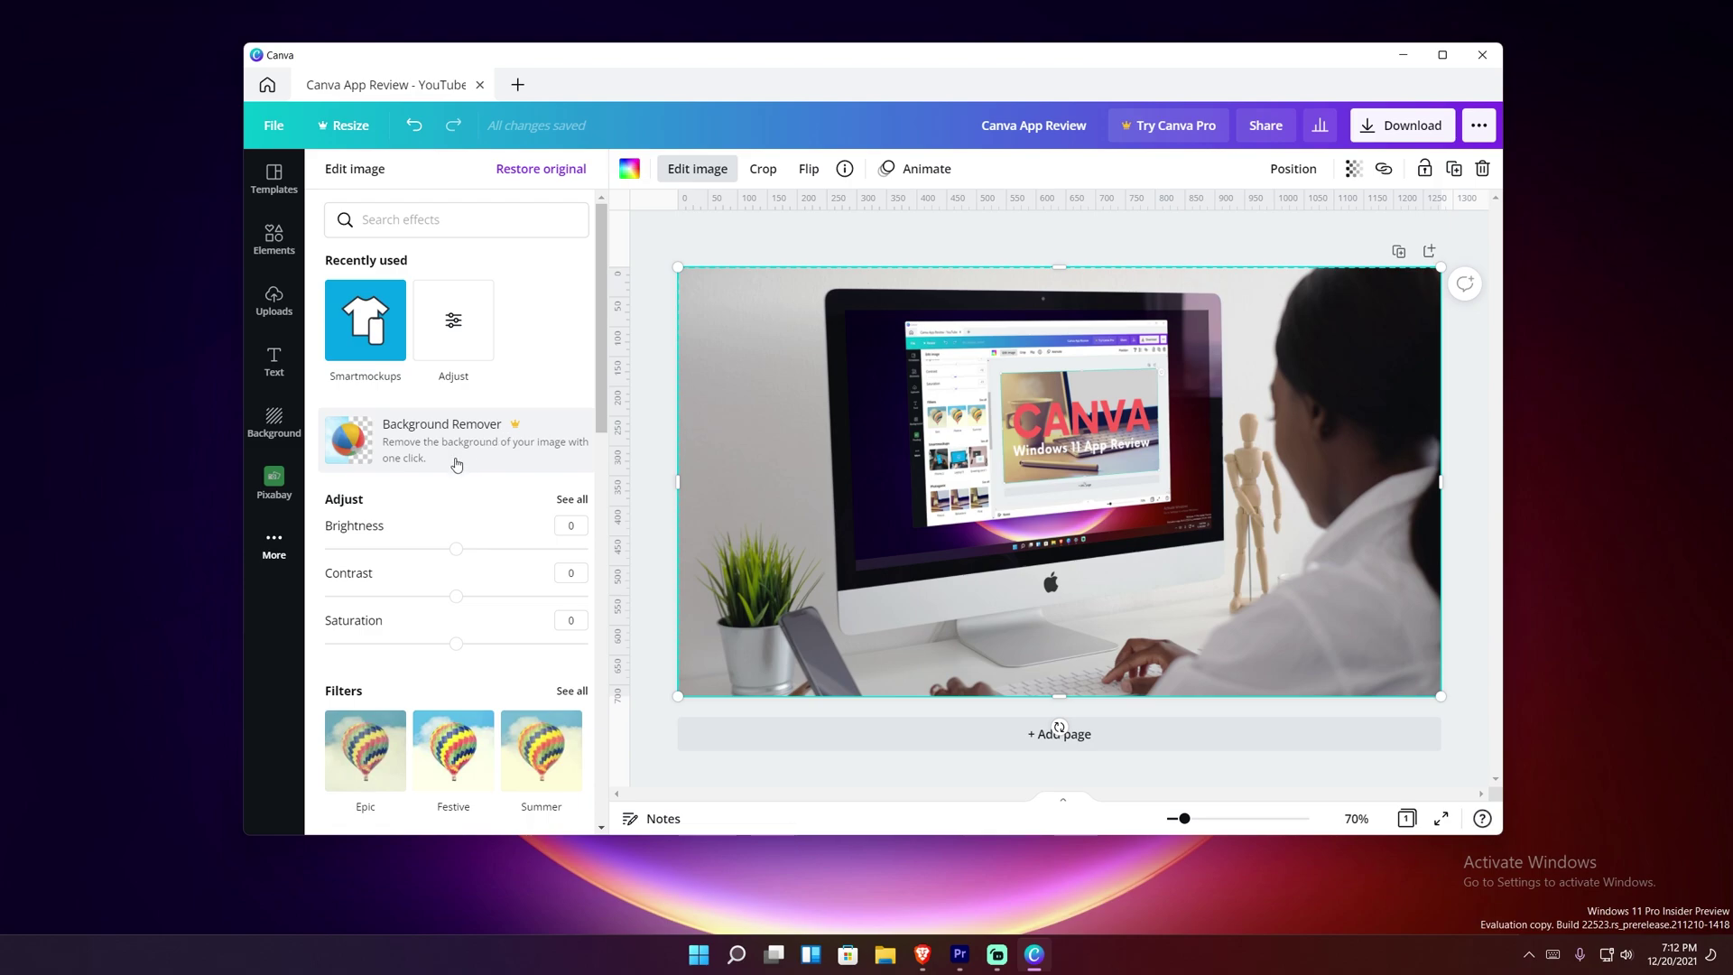
{"action": "scroll", "coordinate": [451, 468], "scroll_direction": "down", "scroll_amount": 2}
{"action": "scroll", "coordinate": [442, 467], "scroll_direction": "down", "scroll_amount": 3}
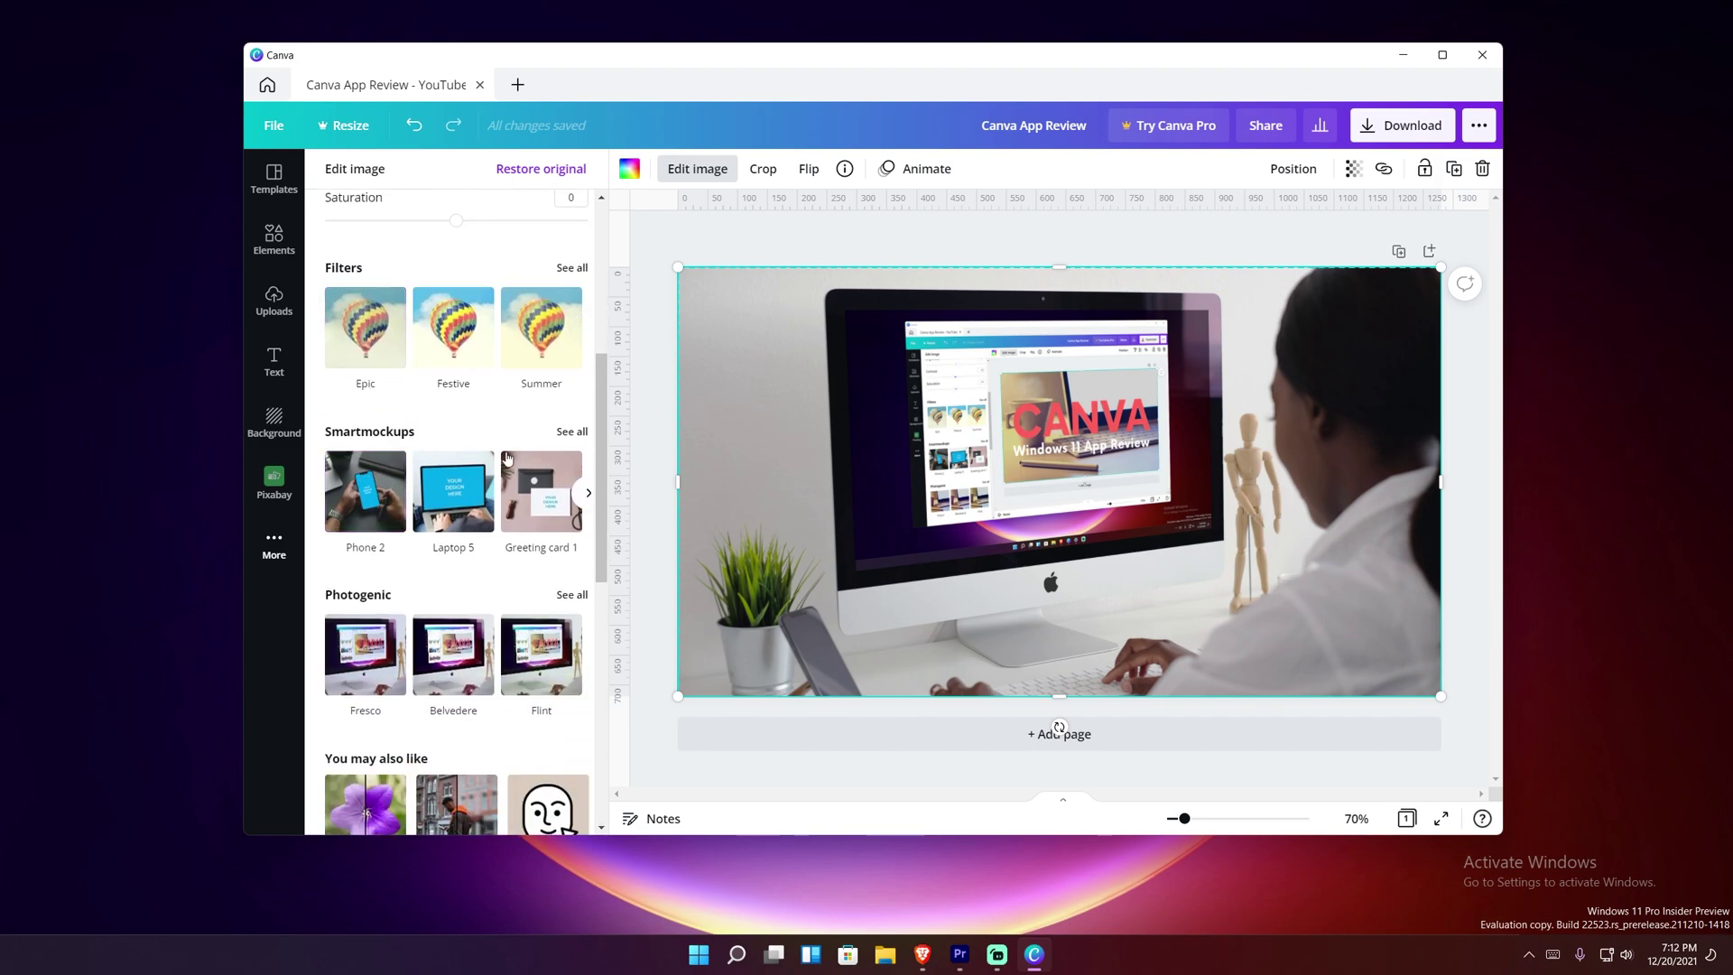
{"action": "scroll", "coordinate": [425, 478], "scroll_direction": "down", "scroll_amount": 2}
{"action": "scroll", "coordinate": [425, 478], "scroll_direction": "up", "scroll_amount": 2}
{"action": "scroll", "coordinate": [442, 542], "scroll_direction": "down", "scroll_amount": 2}
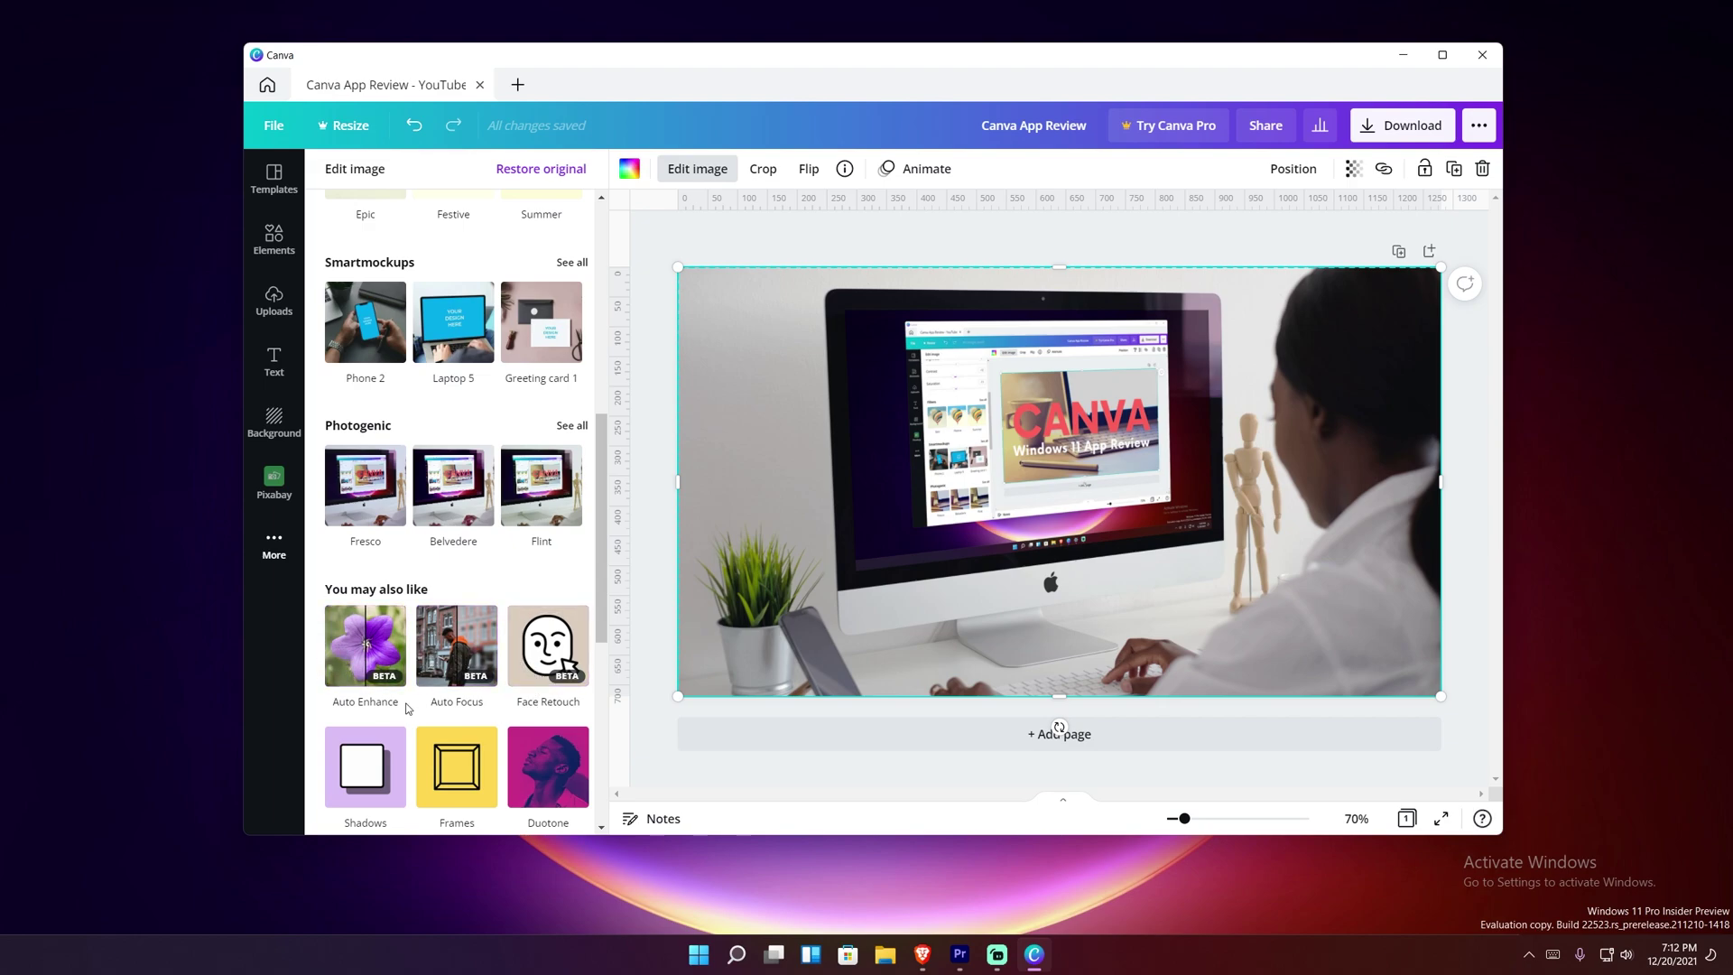
{"action": "scroll", "coordinate": [417, 749], "scroll_direction": "up", "scroll_amount": 3}
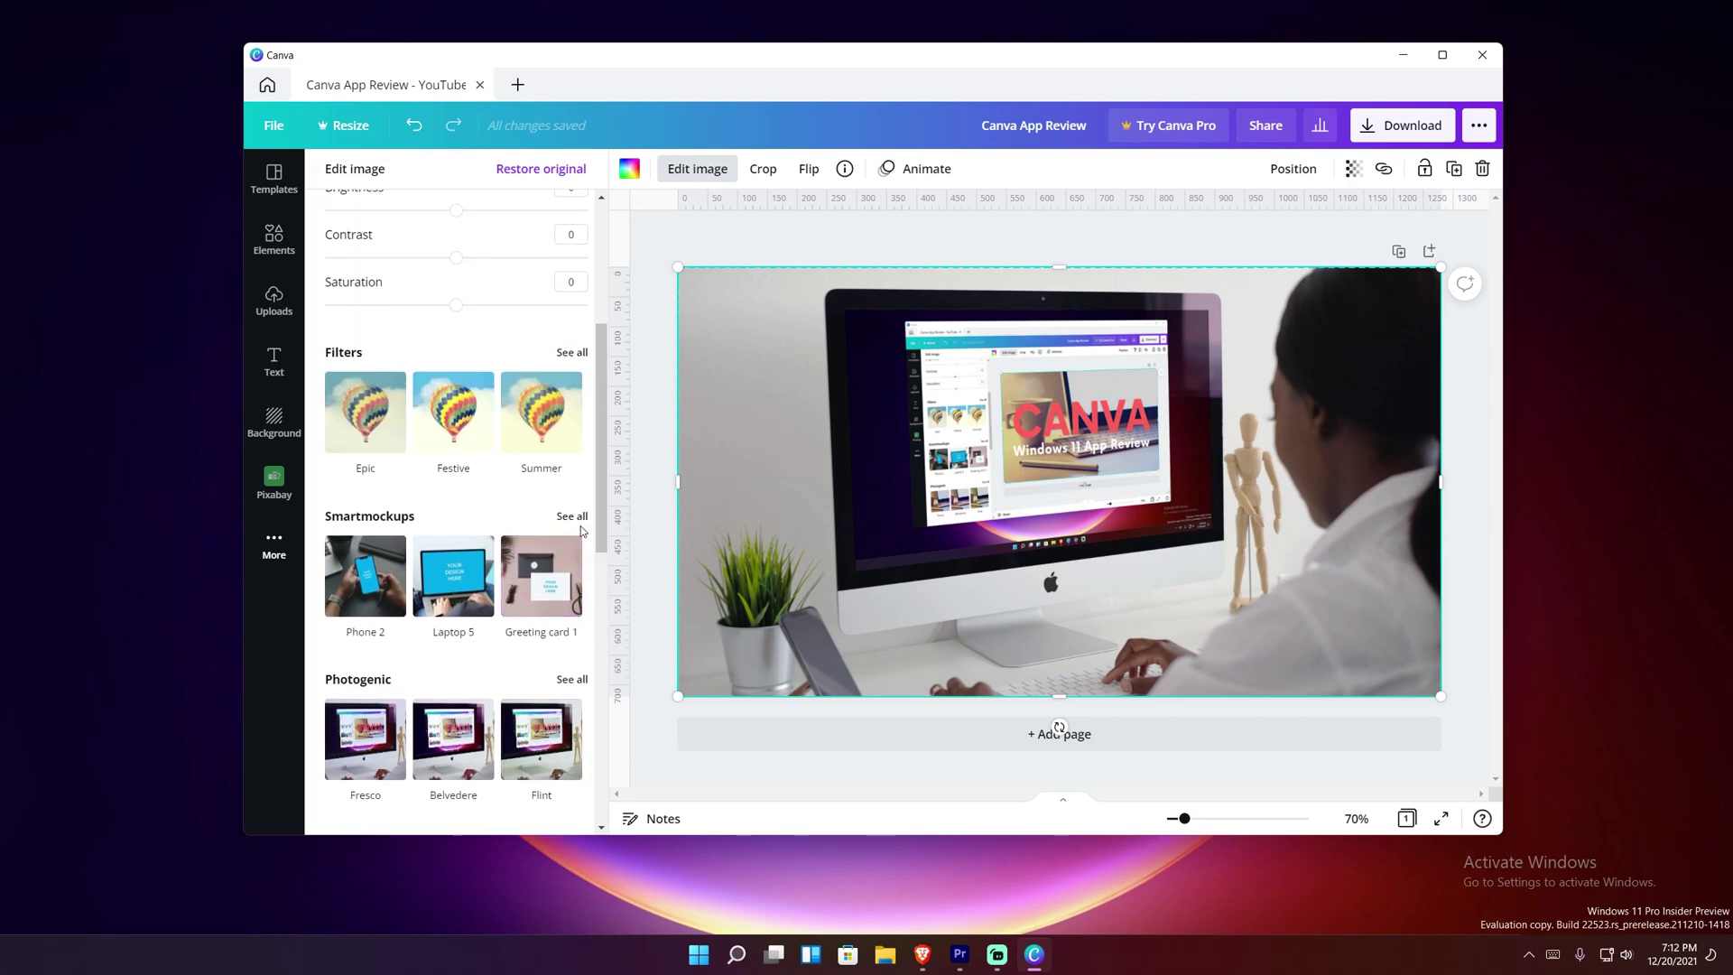
- Browse the full Smartmockups collection and place the photo in the Frame 6 mockup
{"action": "left_click", "coordinate": [574, 516]}
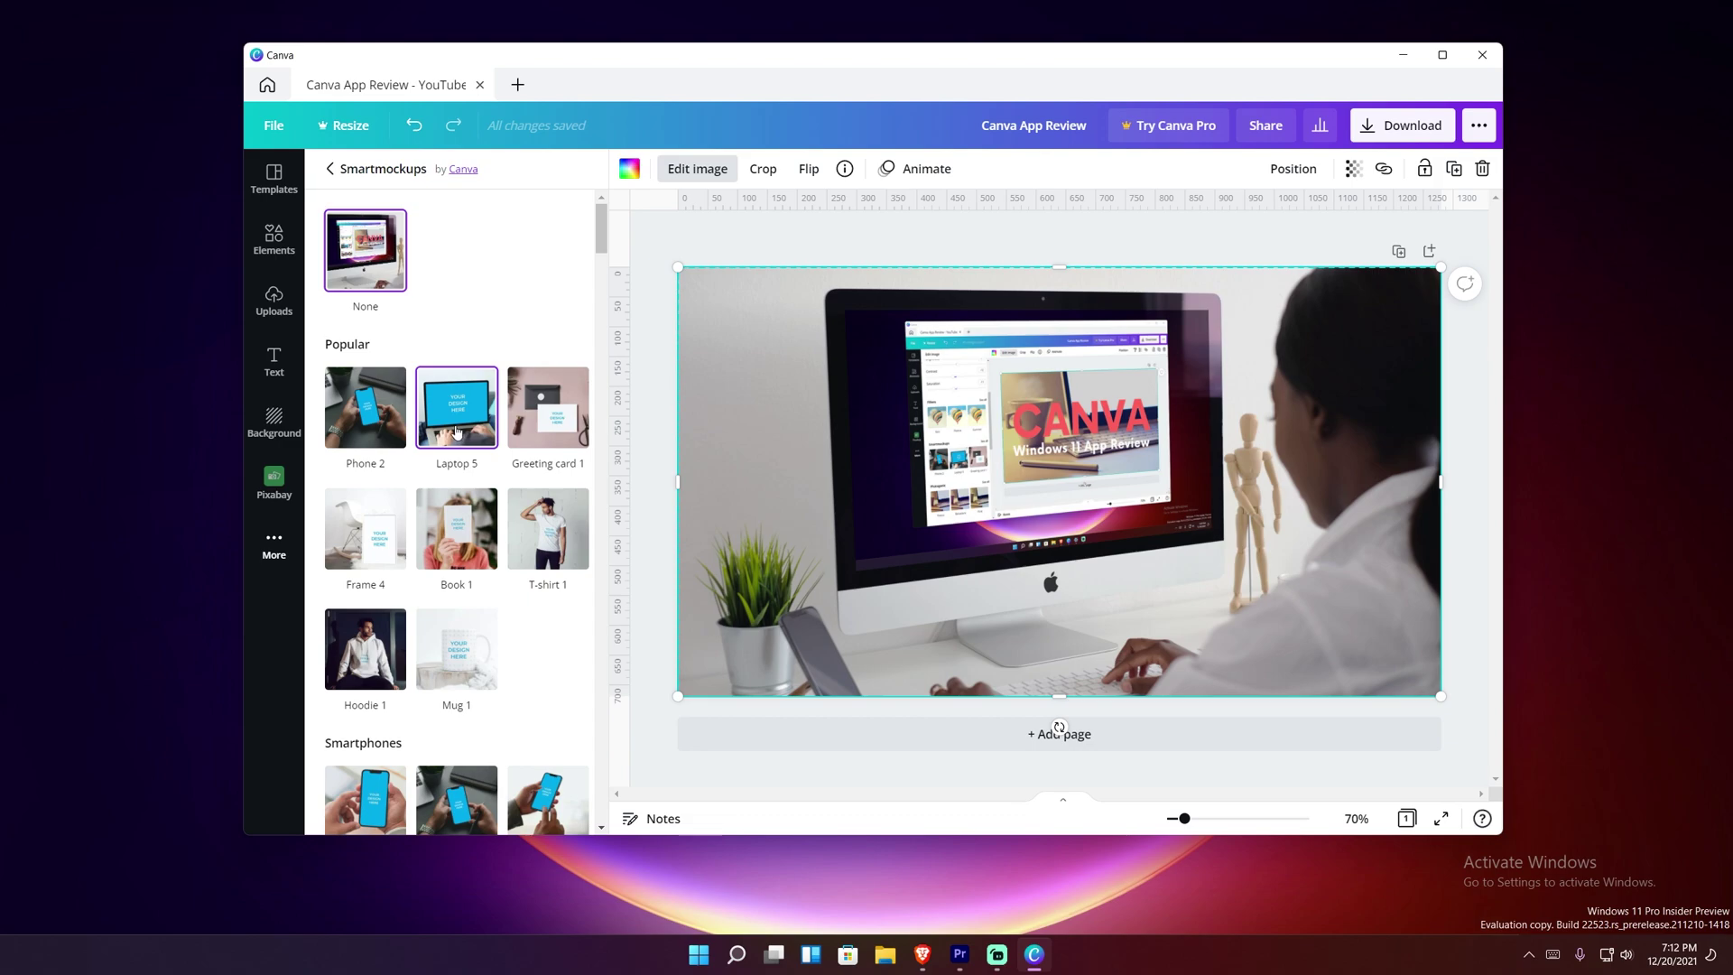
{"action": "scroll", "coordinate": [464, 478], "scroll_direction": "down", "scroll_amount": 20}
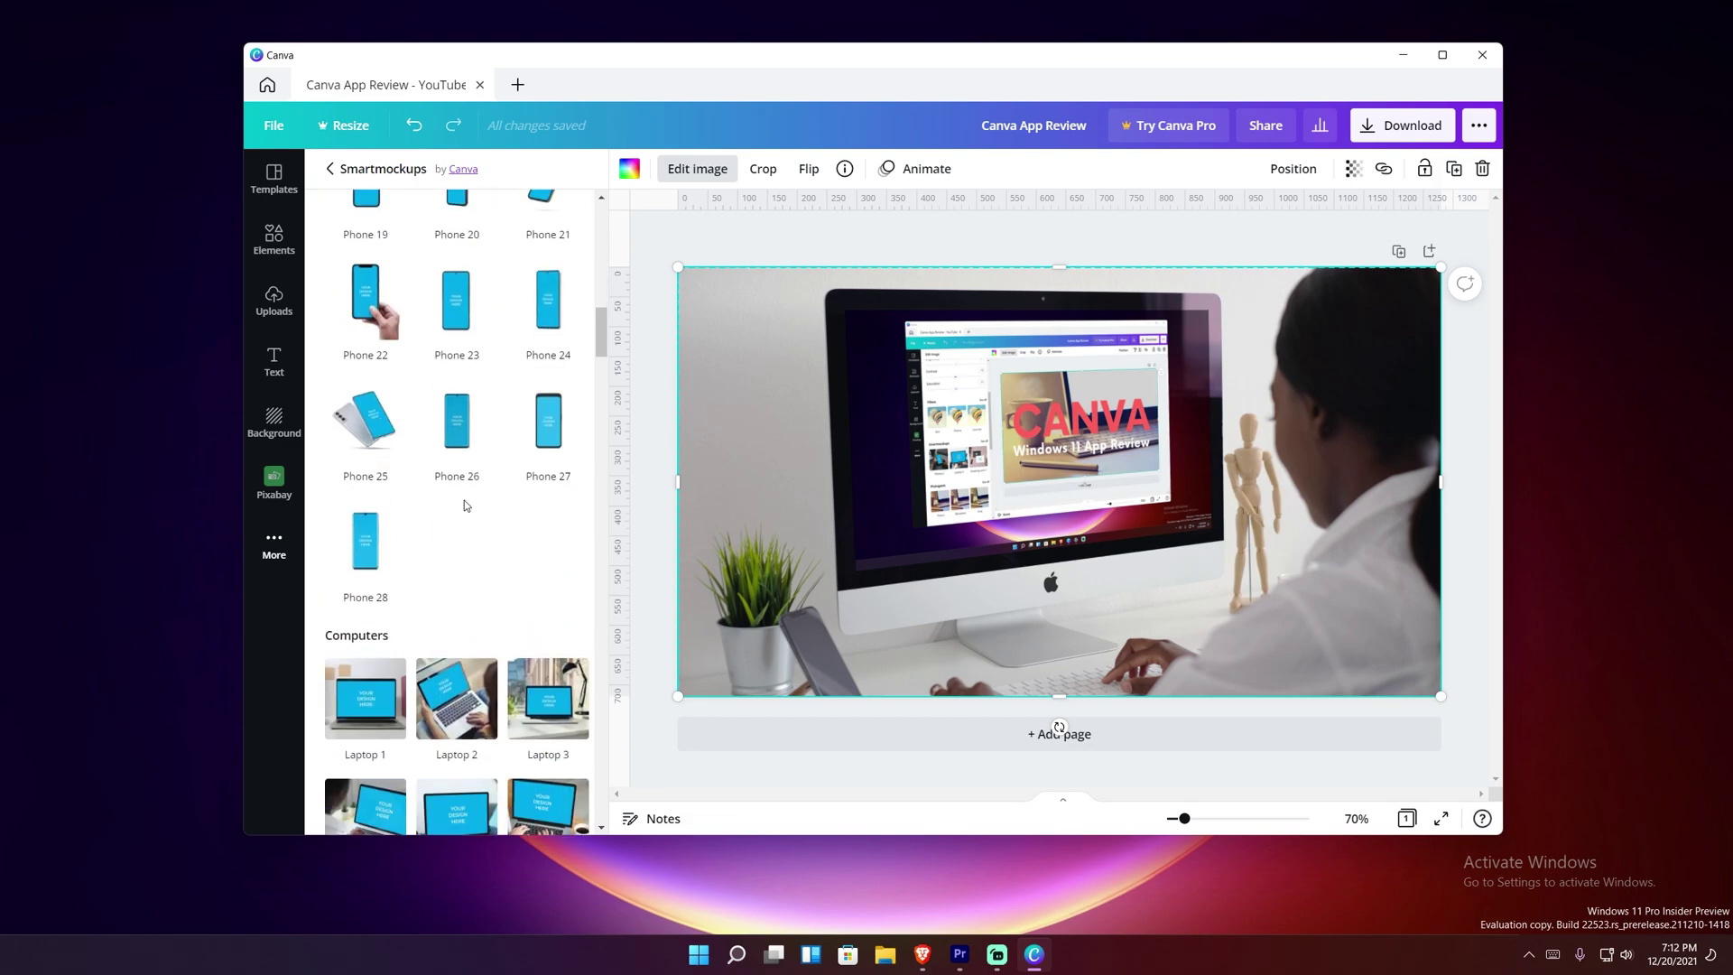
{"action": "left_click_drag", "start_coordinate": [599, 384], "coordinate": [600, 588]}
{"action": "scroll", "coordinate": [568, 588], "scroll_direction": "up", "scroll_amount": 4}
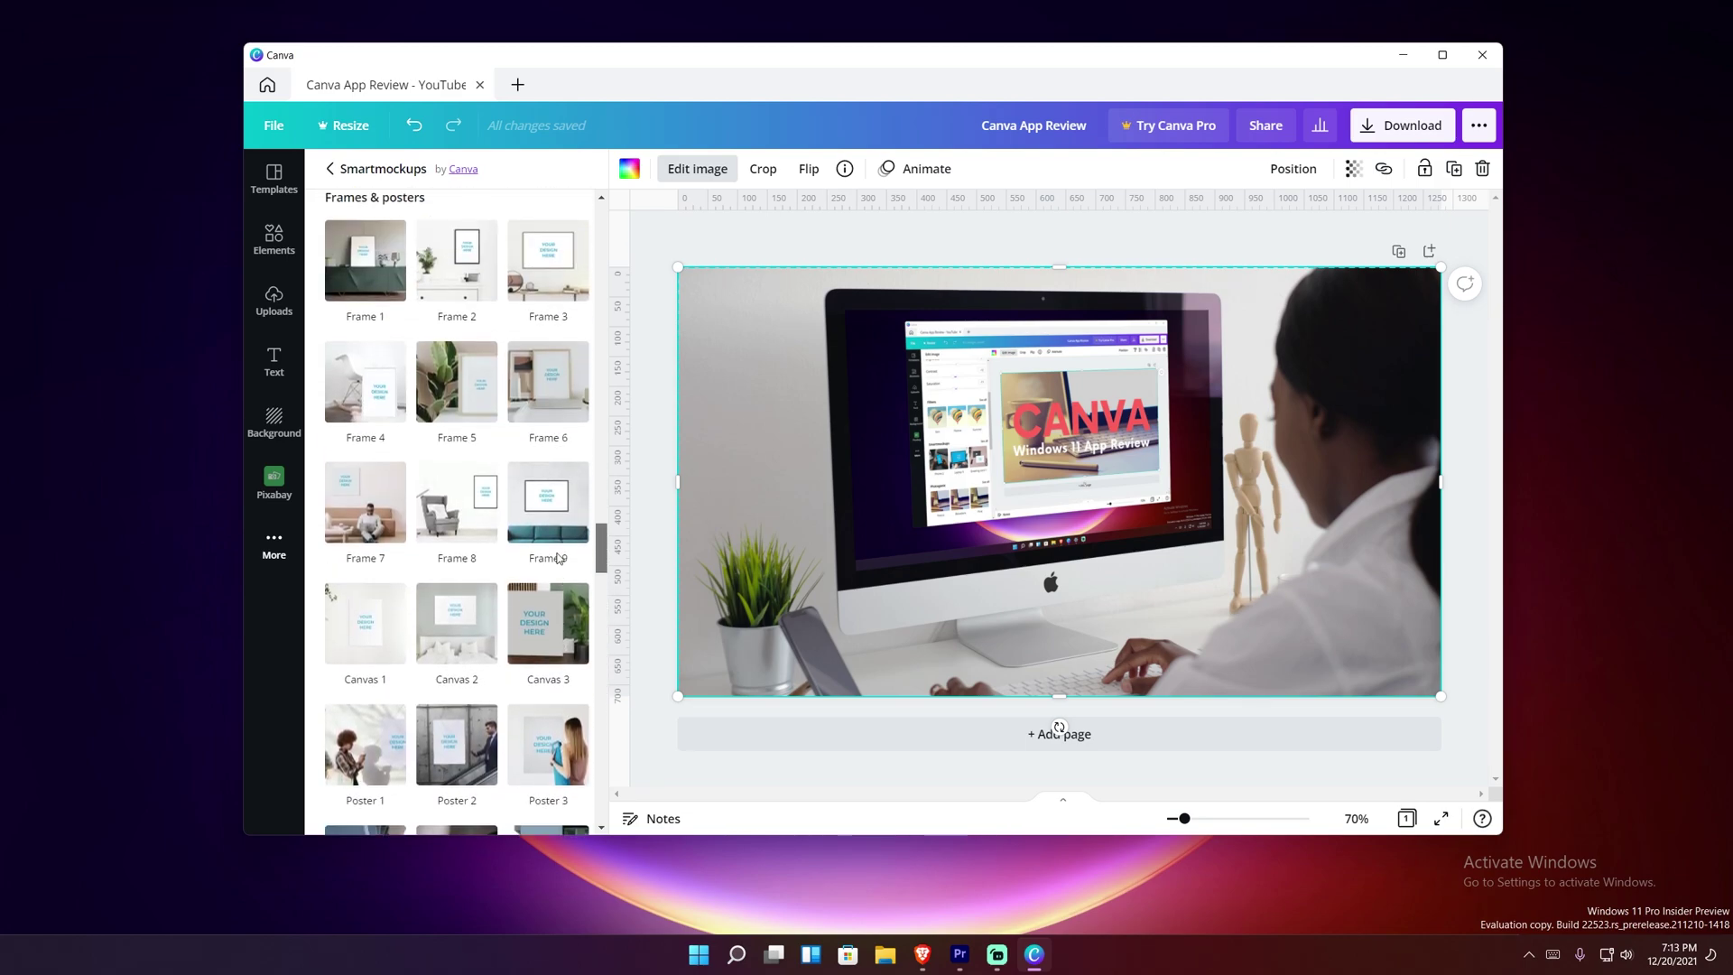
{"action": "scroll", "coordinate": [558, 558], "scroll_direction": "up", "scroll_amount": 2}
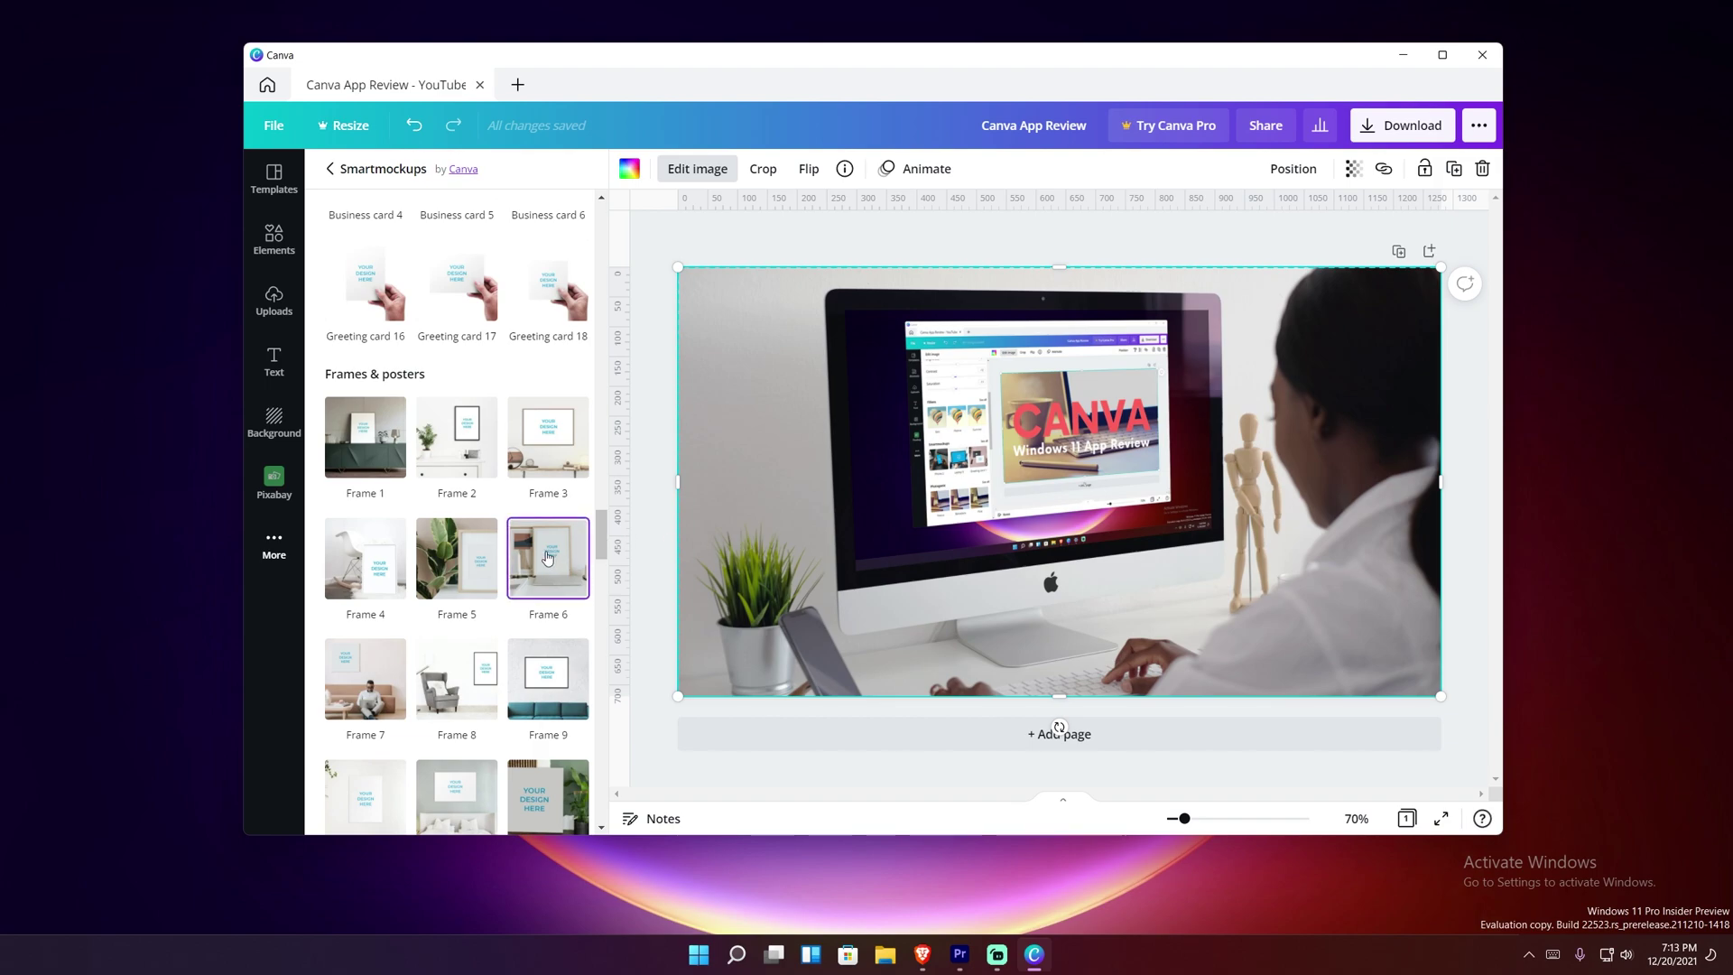
{"action": "left_click", "coordinate": [564, 576]}
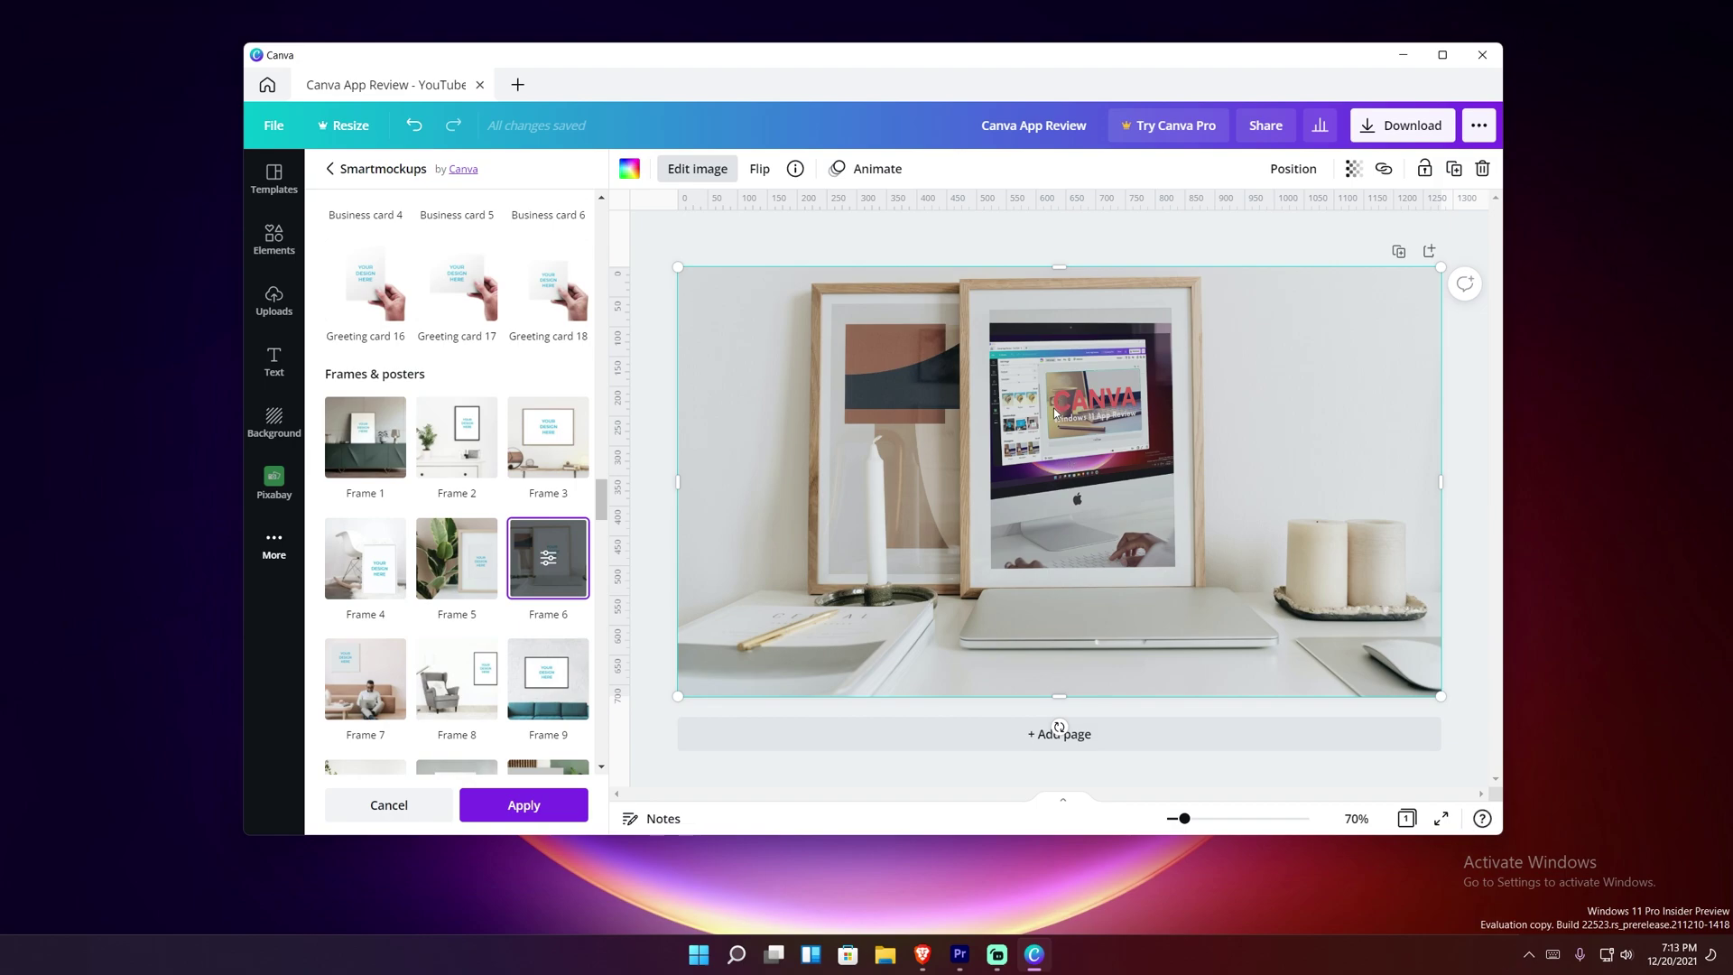
- Check the image's position options, try shifting the image on the page, and deselect it
{"action": "left_click", "coordinate": [1297, 170]}
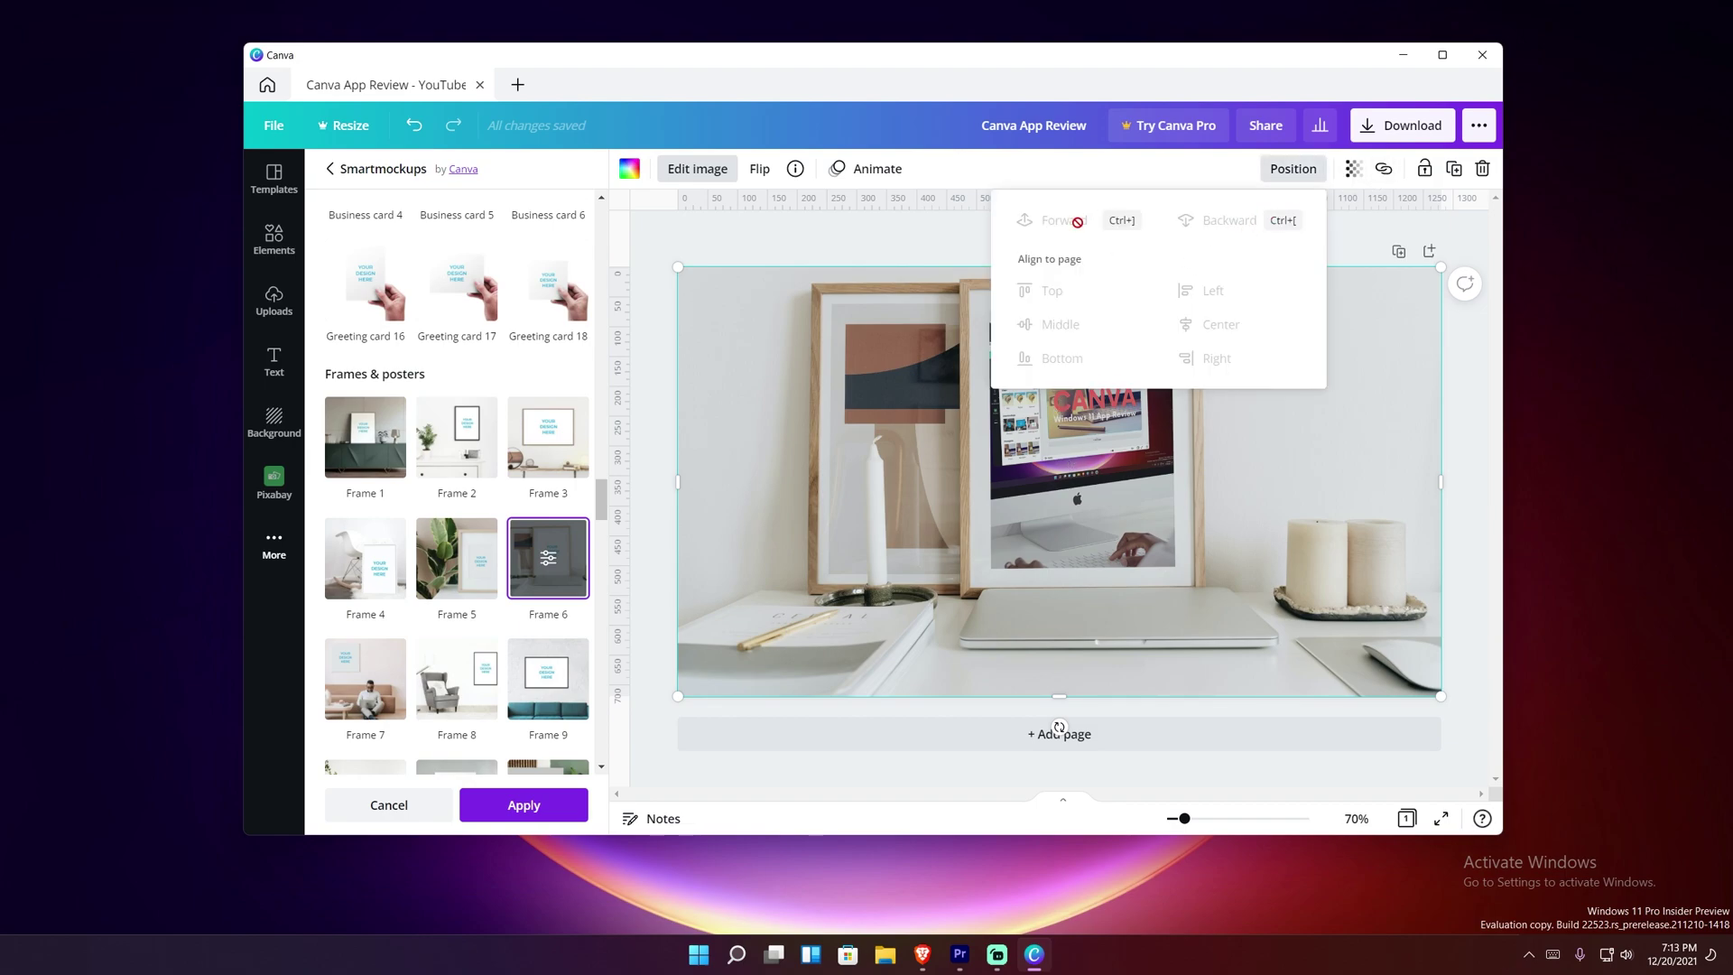
{"action": "left_click", "coordinate": [881, 238]}
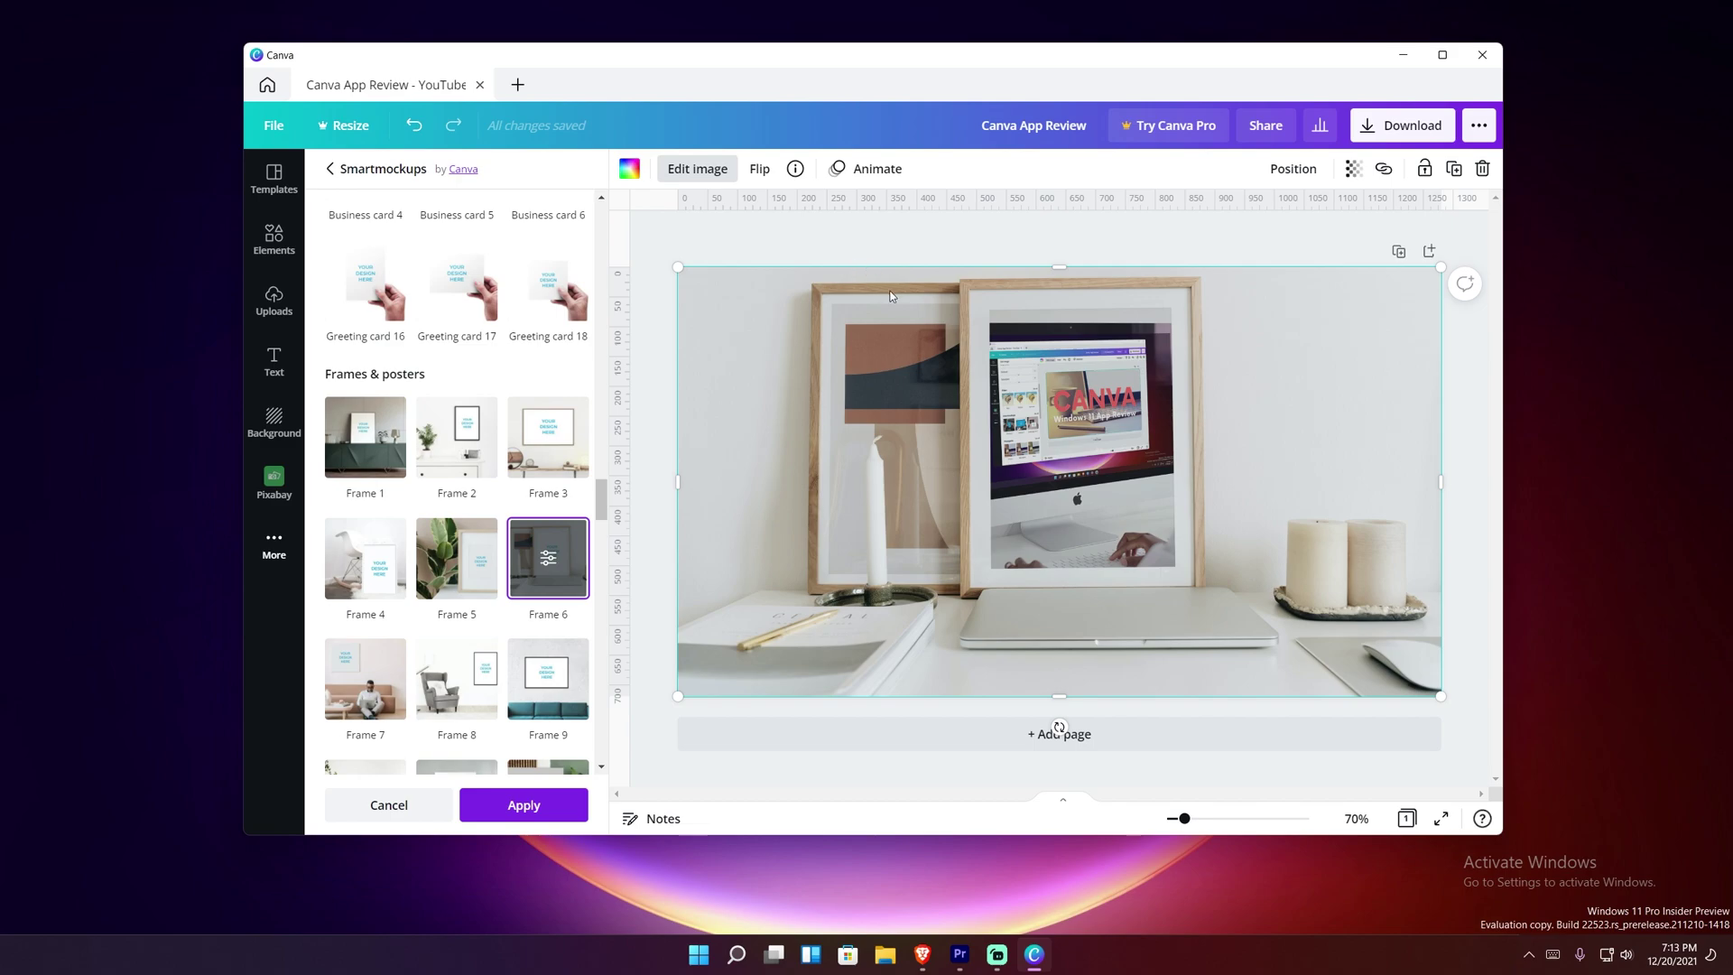
{"action": "mouse_move", "coordinate": [1081, 455]}
{"action": "left_mouse_down"}
{"action": "mouse_move", "coordinate": [1112, 467]}
{"action": "mouse_move", "coordinate": [1066, 452]}
{"action": "mouse_move", "coordinate": [1083, 793]}
{"action": "mouse_move", "coordinate": [1069, 432]}
{"action": "left_mouse_up"}
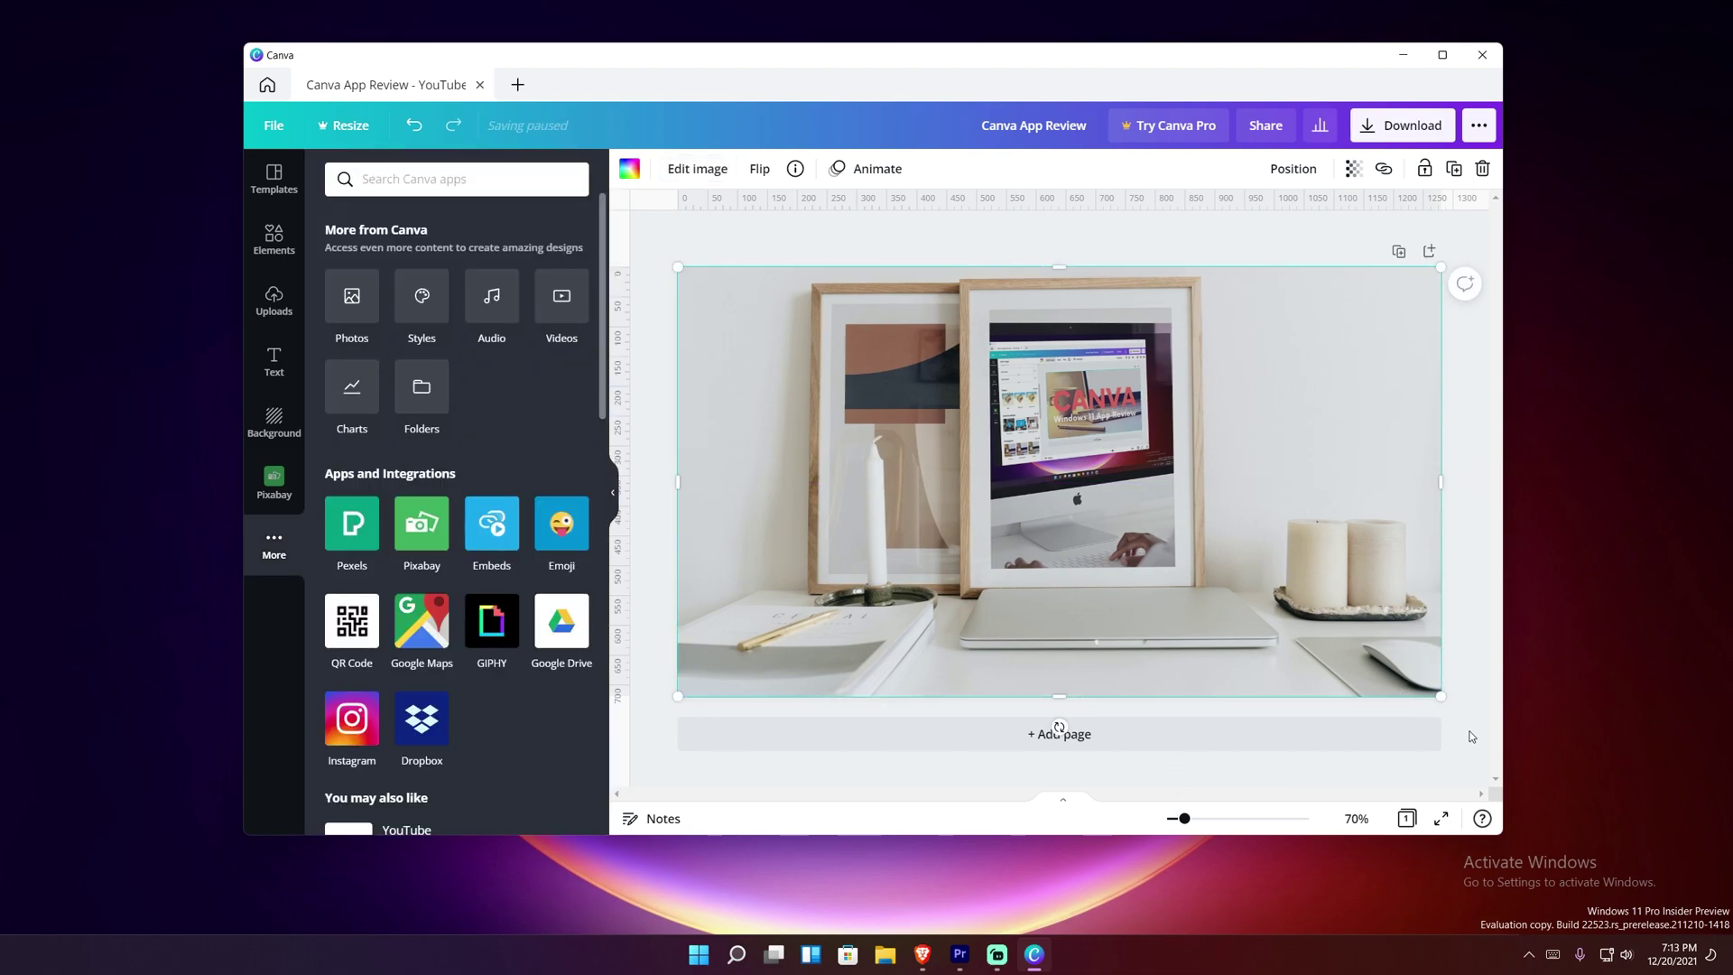
{"action": "left_click", "coordinate": [1467, 743]}
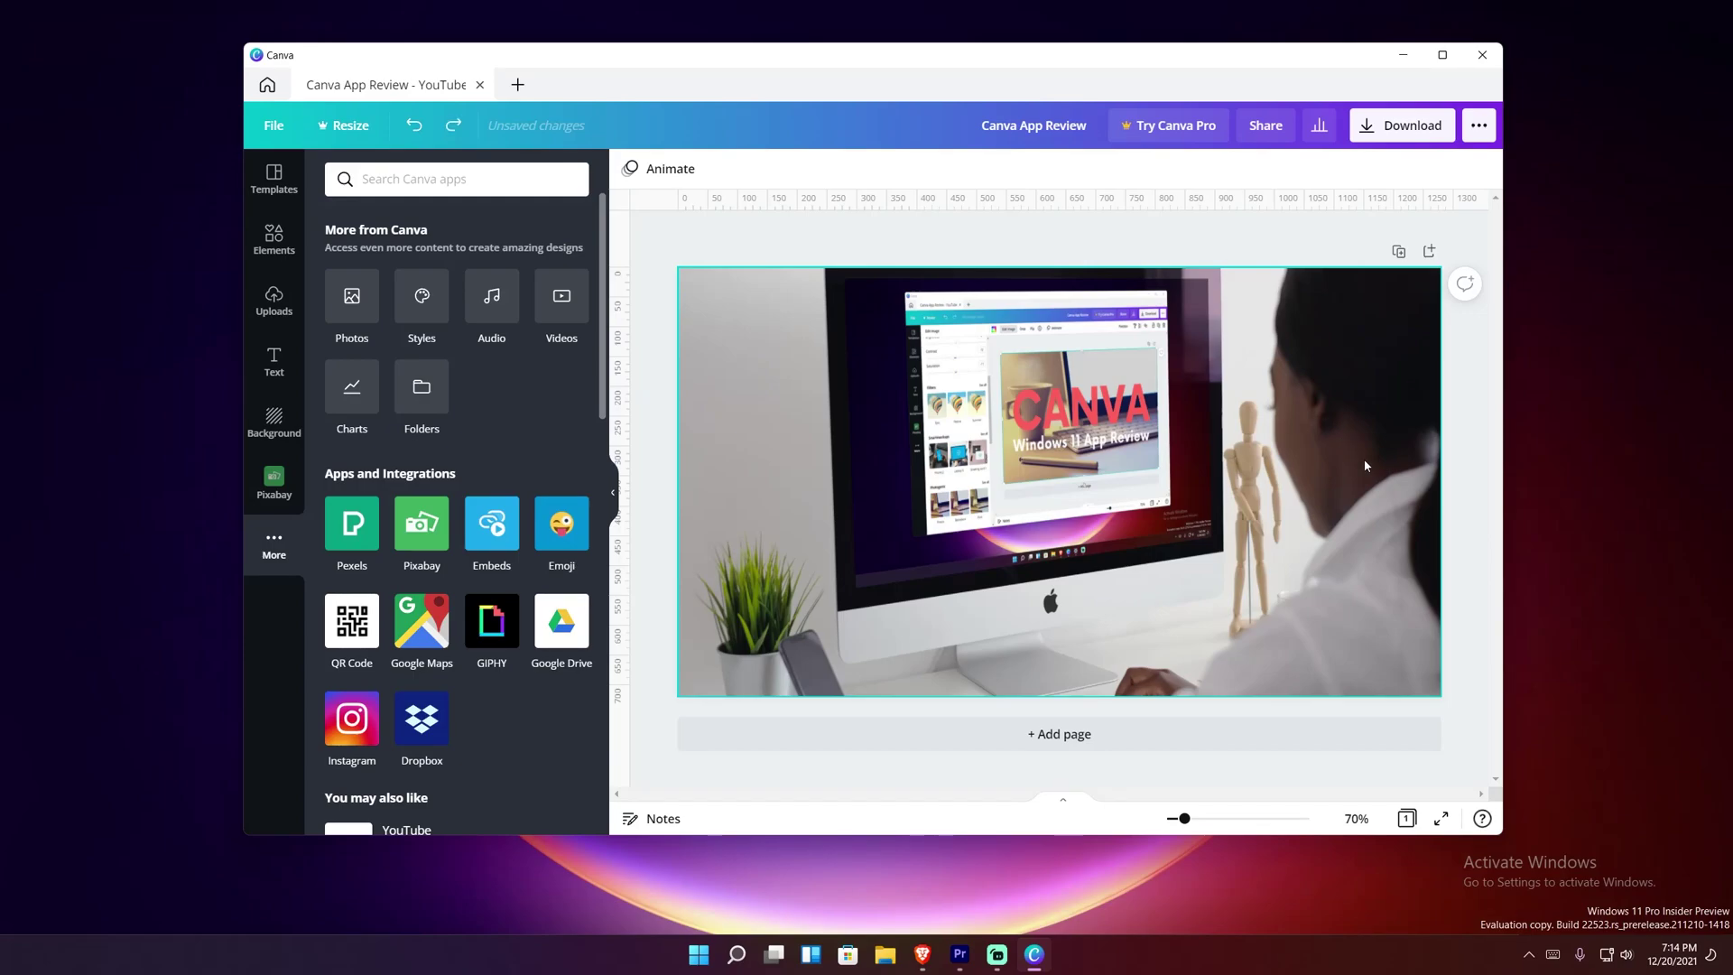
{"action": "left_click_drag", "start_coordinate": [1042, 388], "coordinate": [1098, 401]}
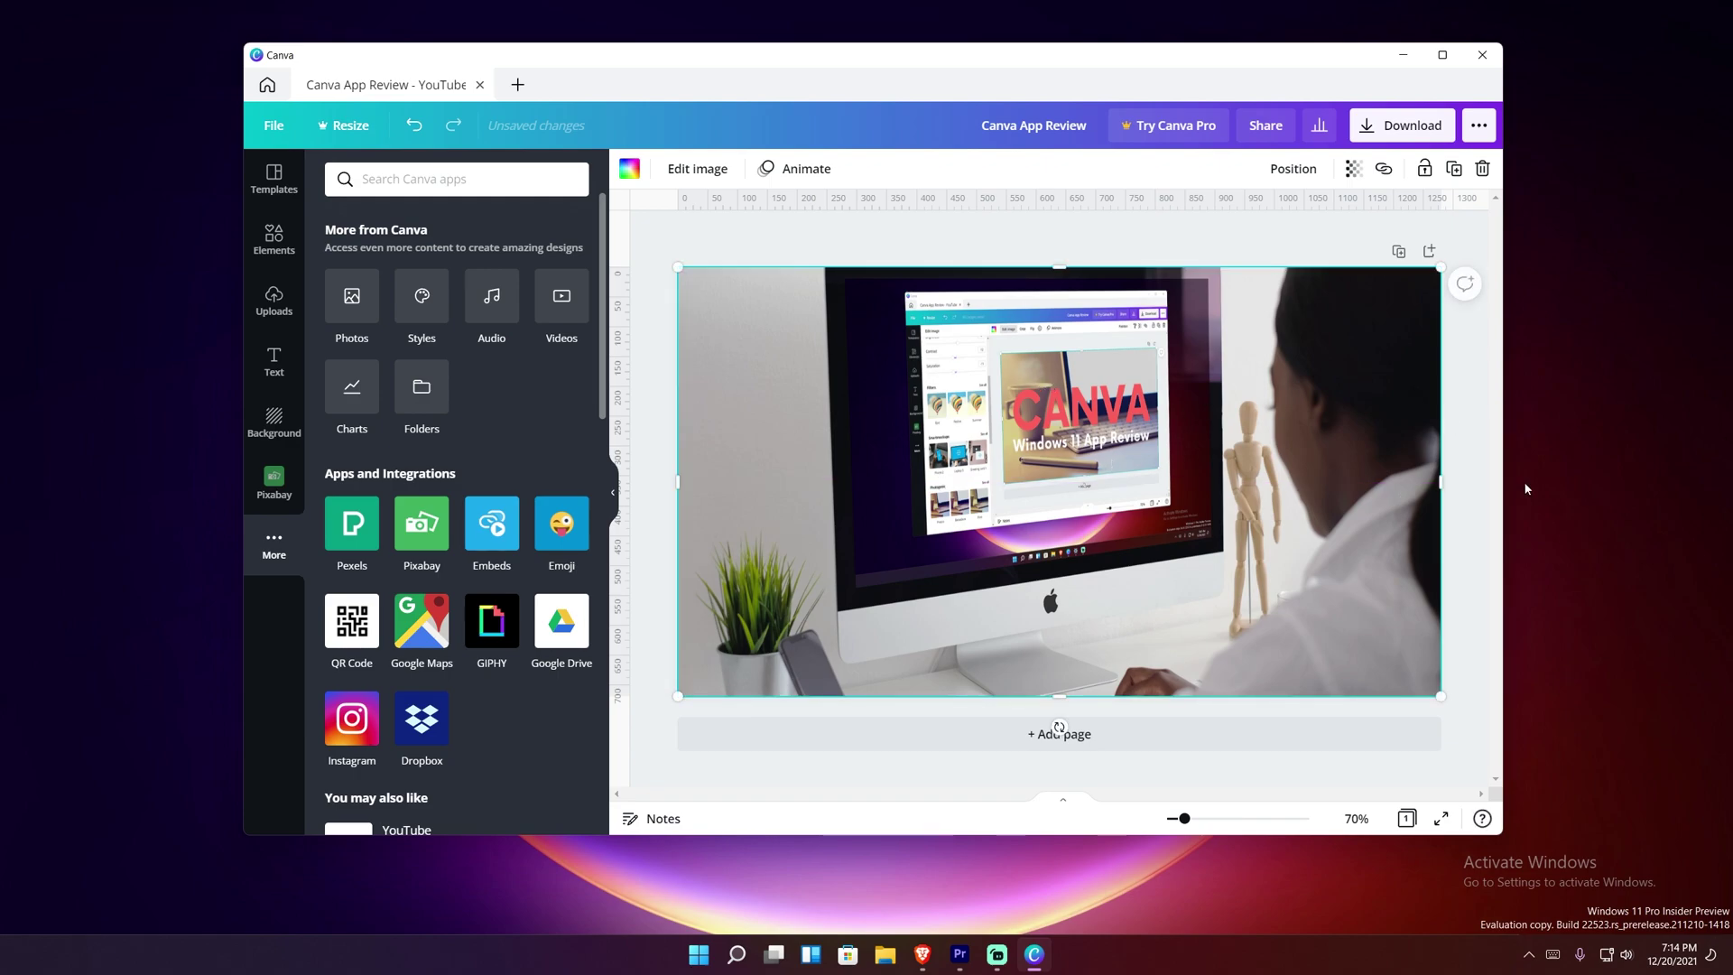
{"action": "left_click", "coordinate": [1477, 482]}
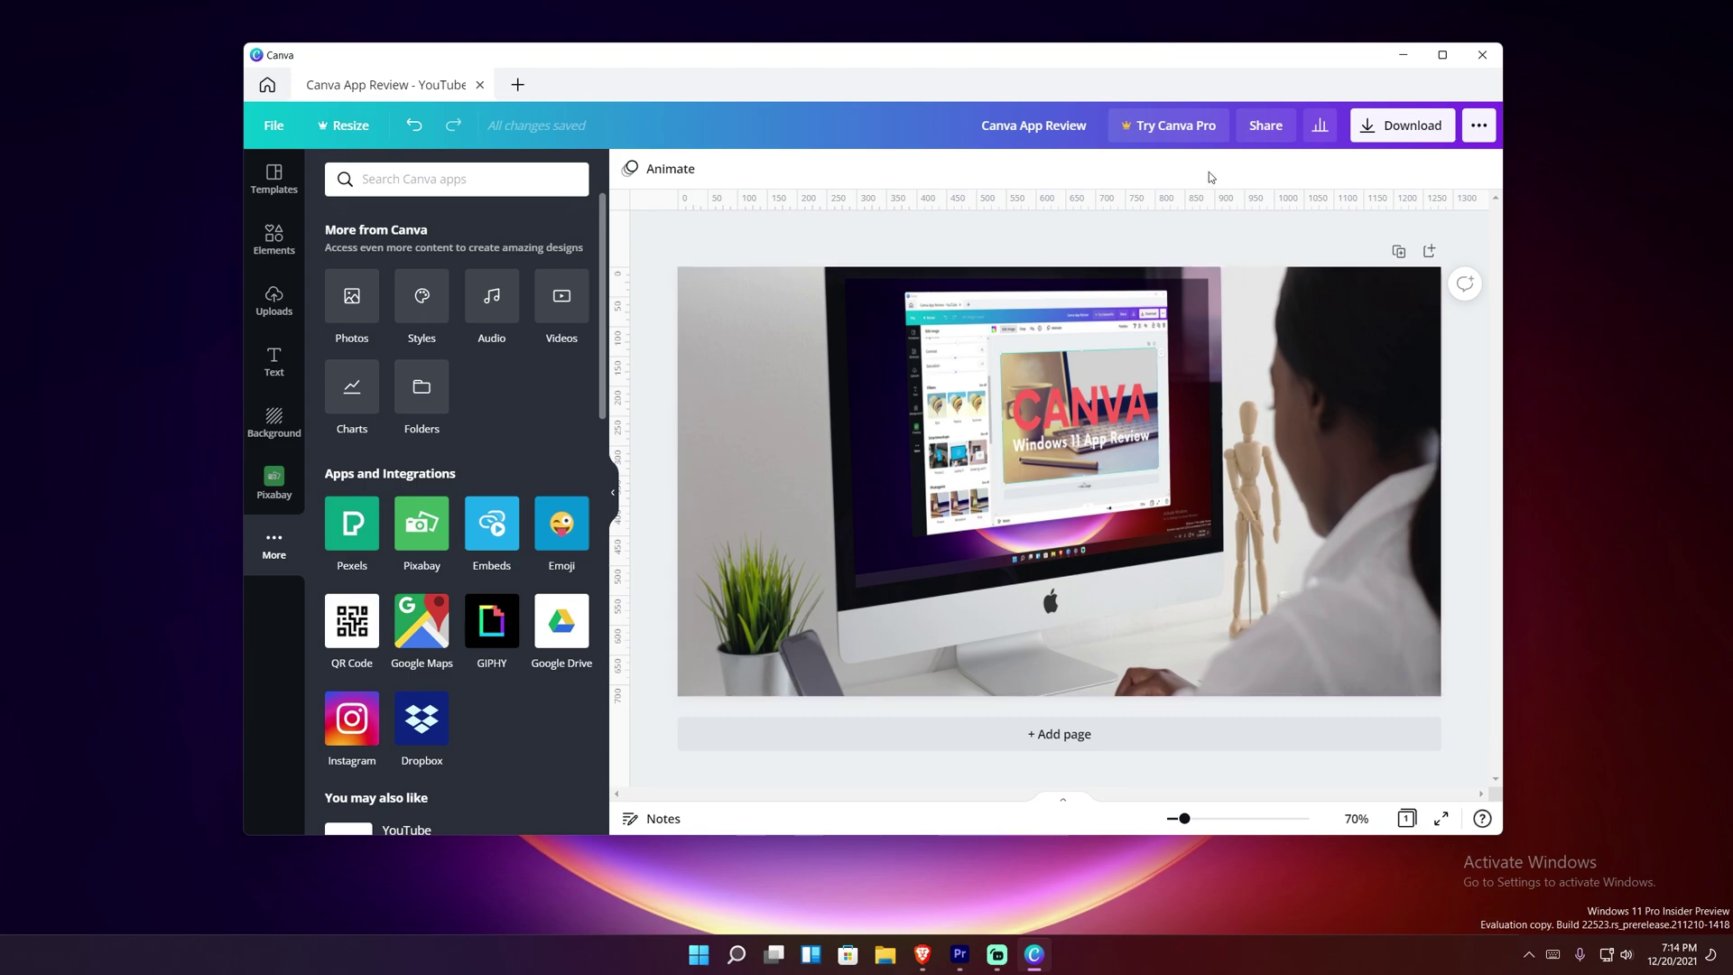
- View the Canva Pro offer and the design's sharing options, closing each one
{"action": "left_click", "coordinate": [1159, 137]}
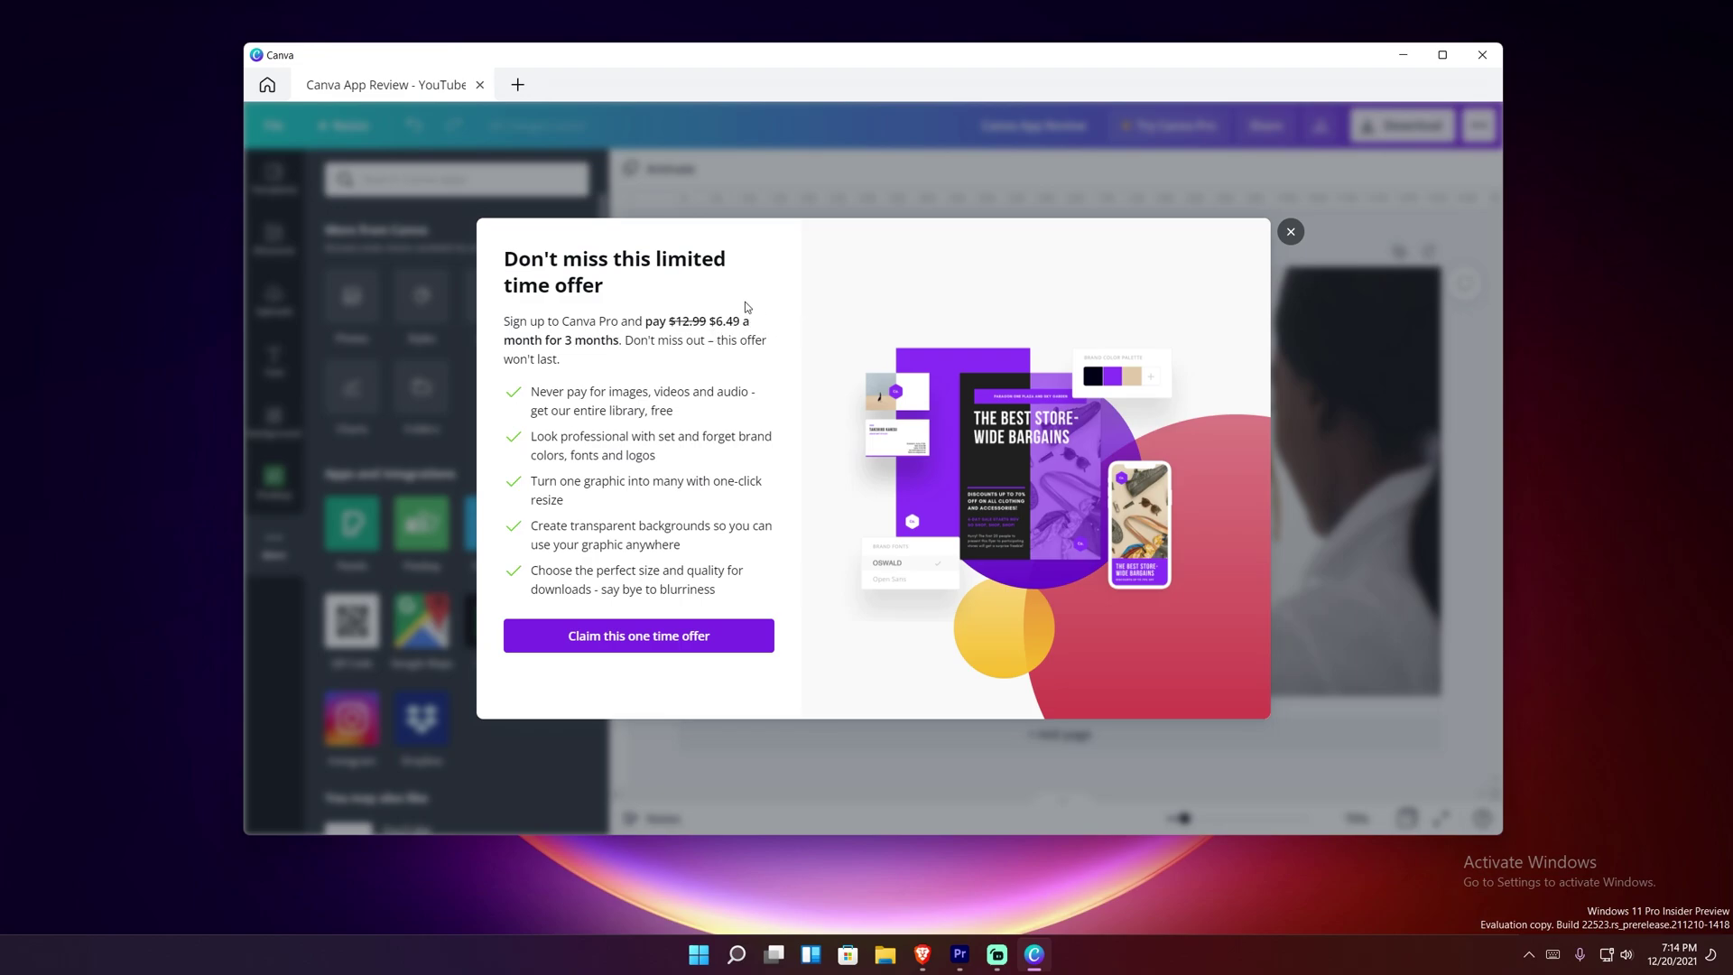
{"action": "left_click", "coordinate": [1292, 233]}
{"action": "left_click", "coordinate": [1265, 125]}
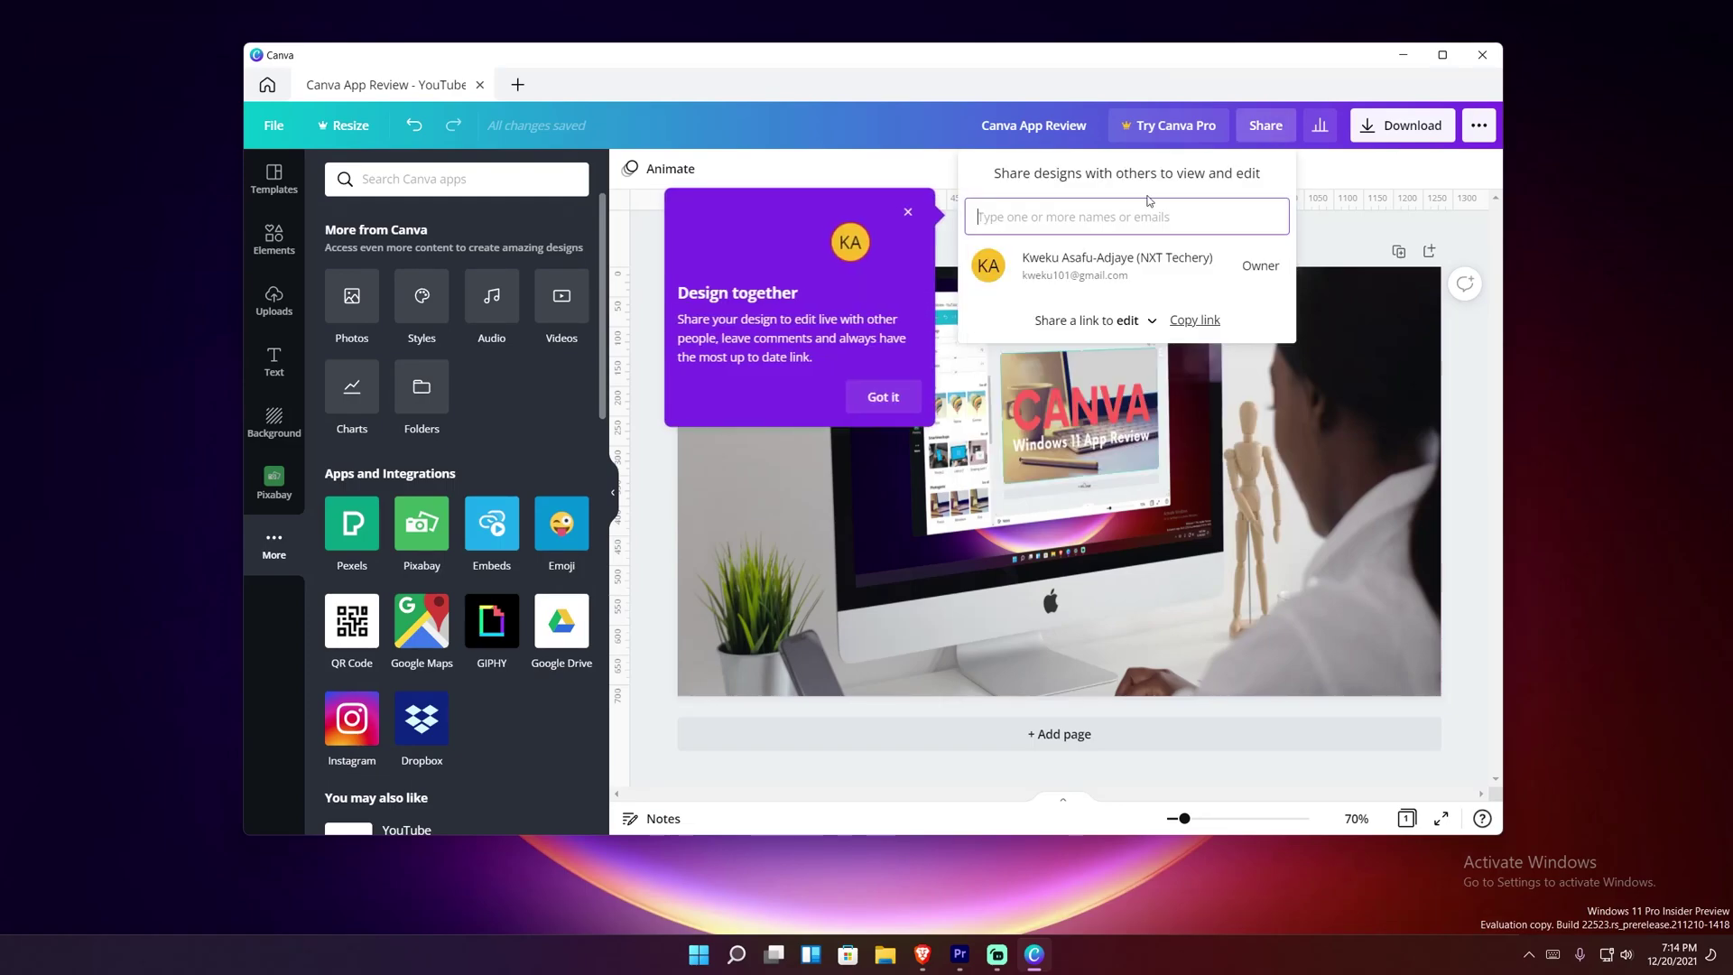
{"action": "left_click", "coordinate": [1378, 176]}
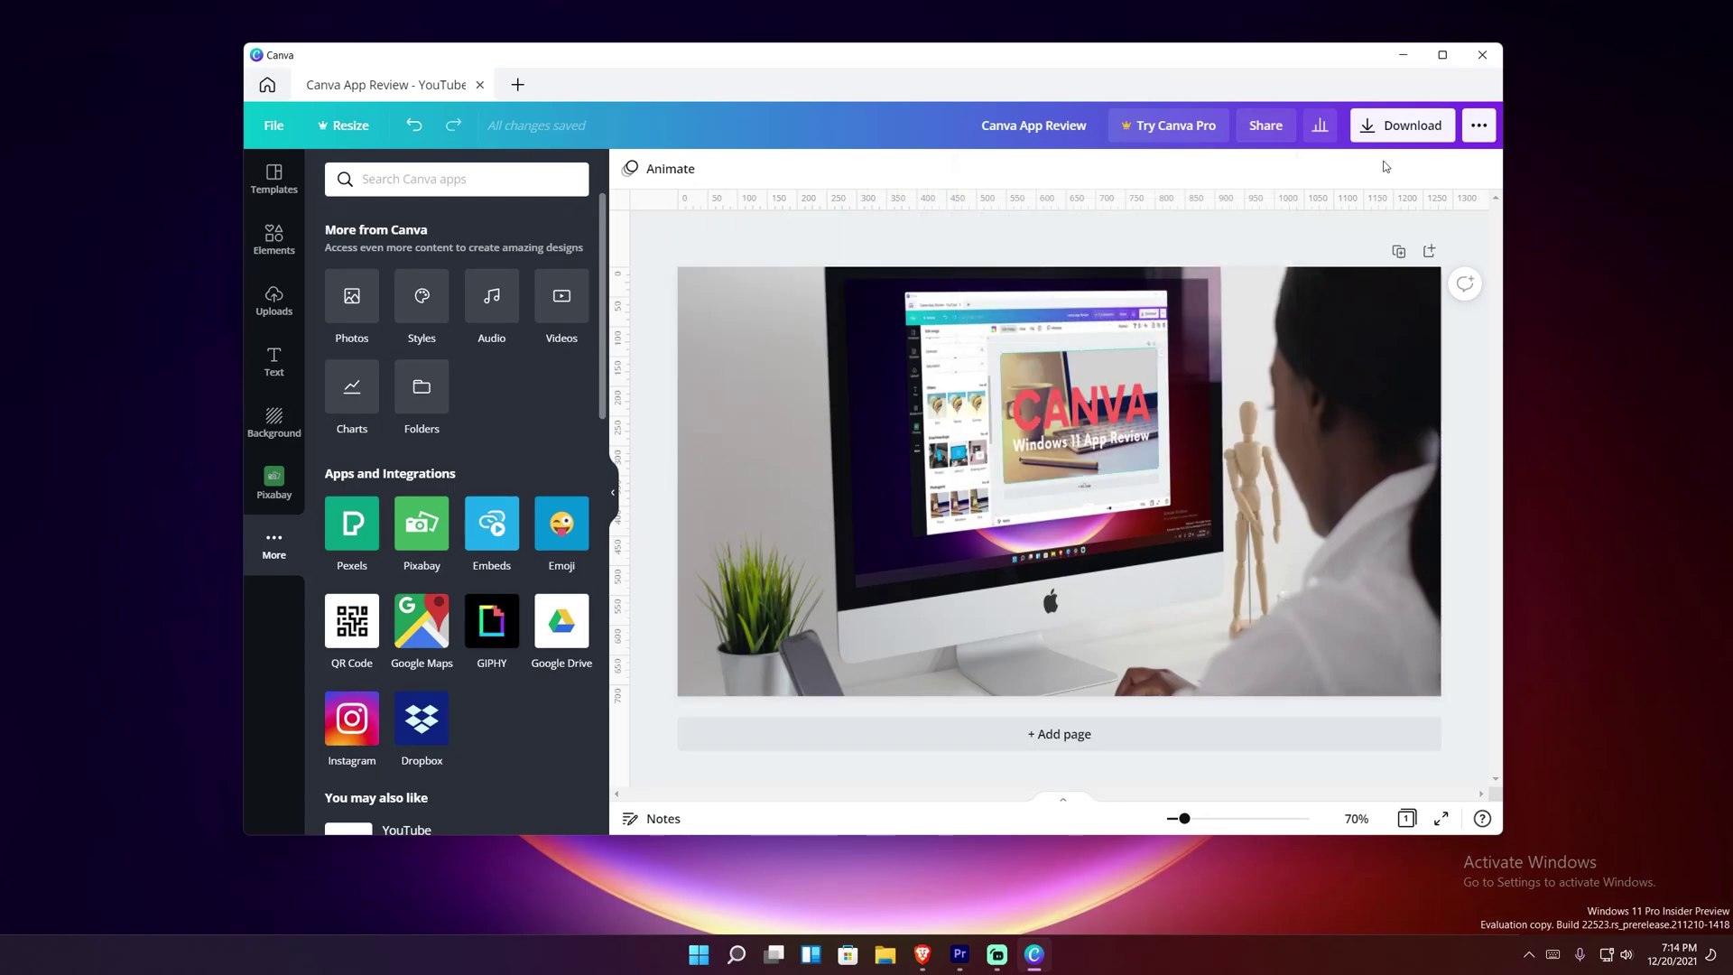
- View the design's Insights, including the social media section, and close them
{"action": "left_click", "coordinate": [1318, 127]}
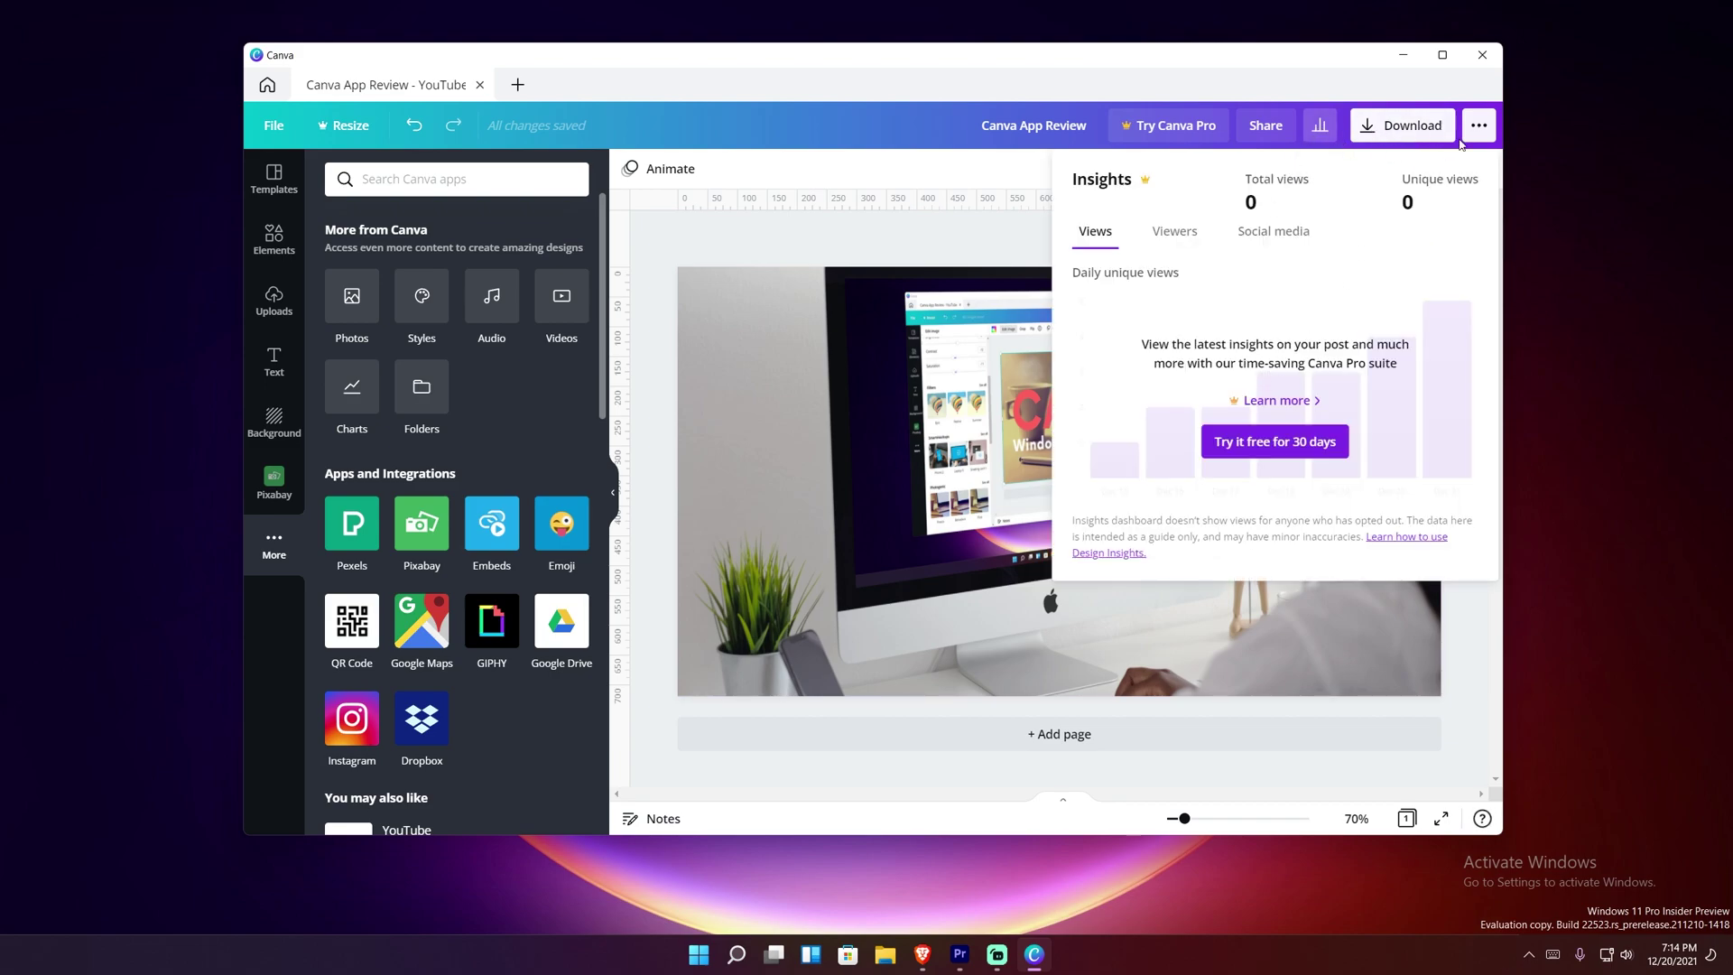
{"action": "left_click", "coordinate": [1276, 232]}
{"action": "left_click", "coordinate": [1018, 163]}
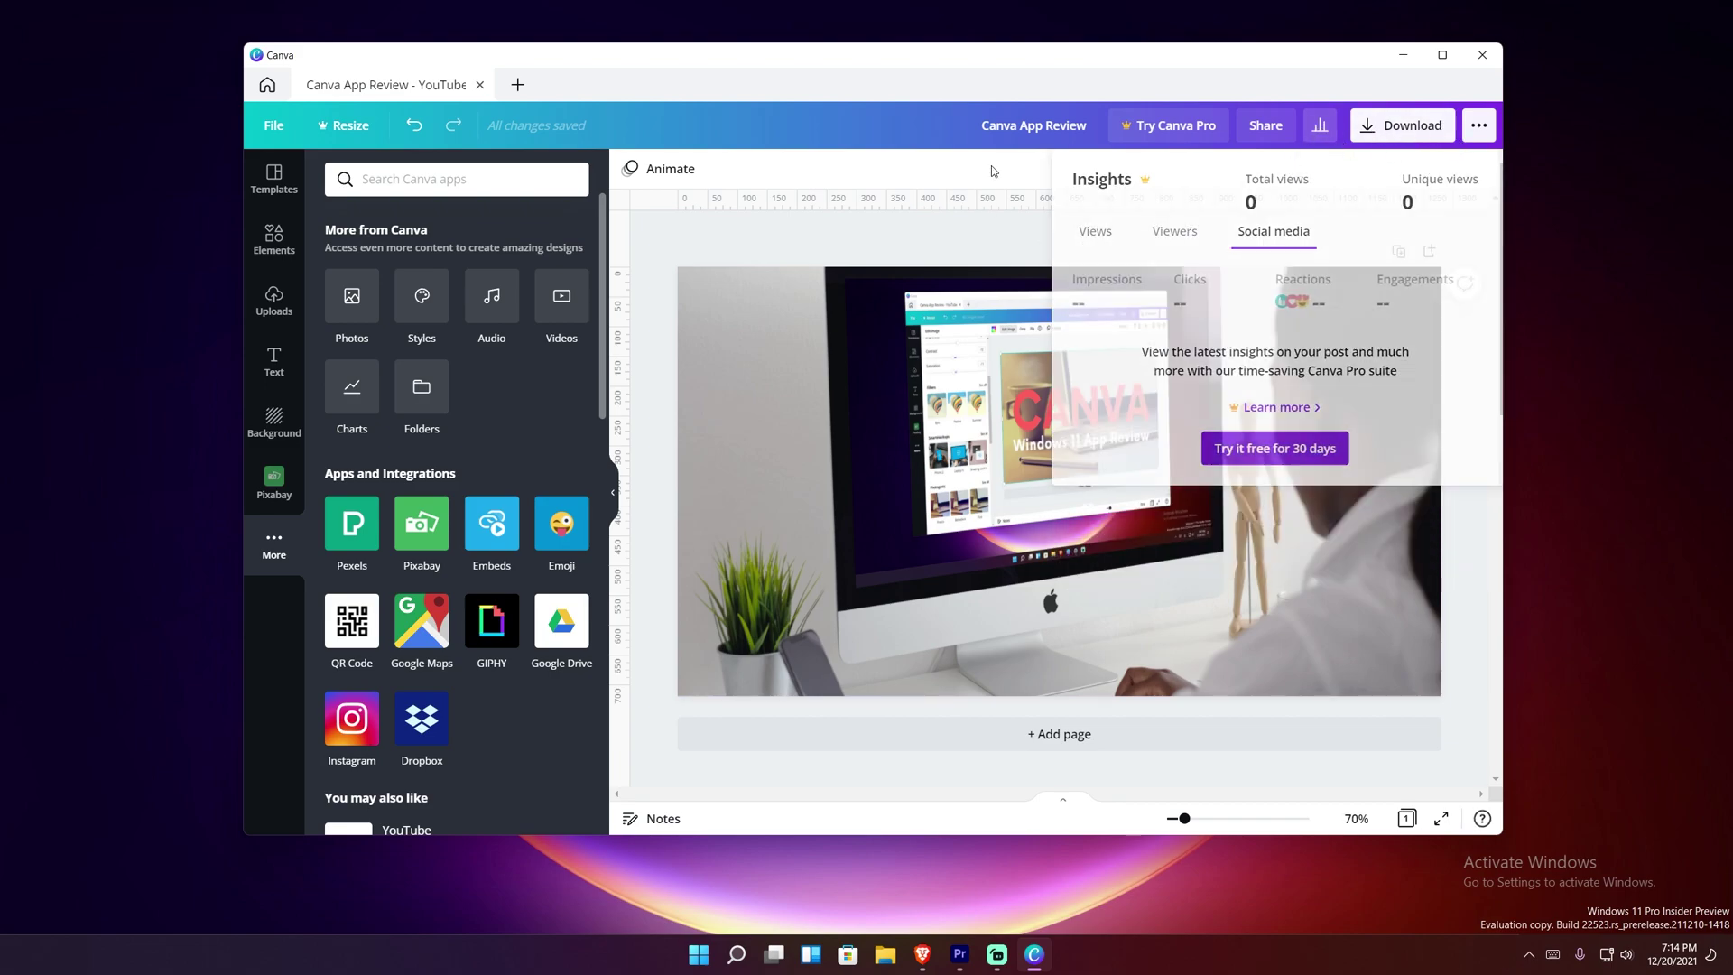
- Look through the publishing options for the design, from sharing destinations to print products
{"action": "left_click", "coordinate": [1479, 125]}
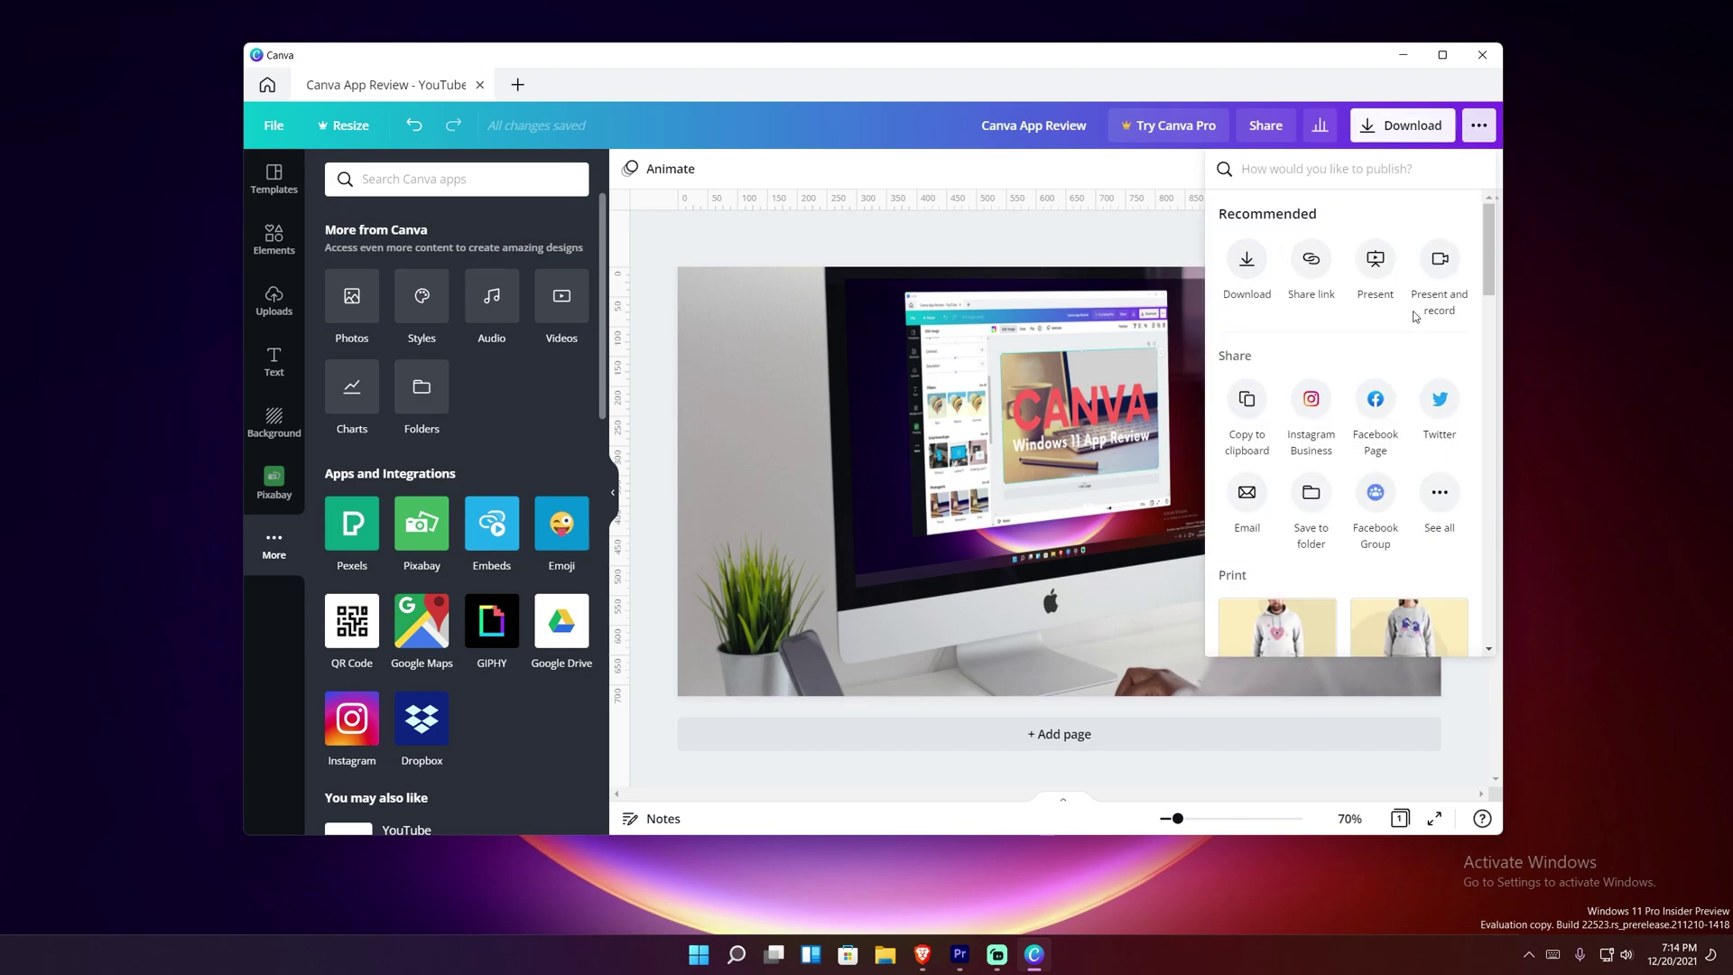
{"action": "scroll", "coordinate": [1414, 315], "scroll_direction": "down", "scroll_amount": 2}
{"action": "scroll", "coordinate": [1413, 316], "scroll_direction": "down", "scroll_amount": 4}
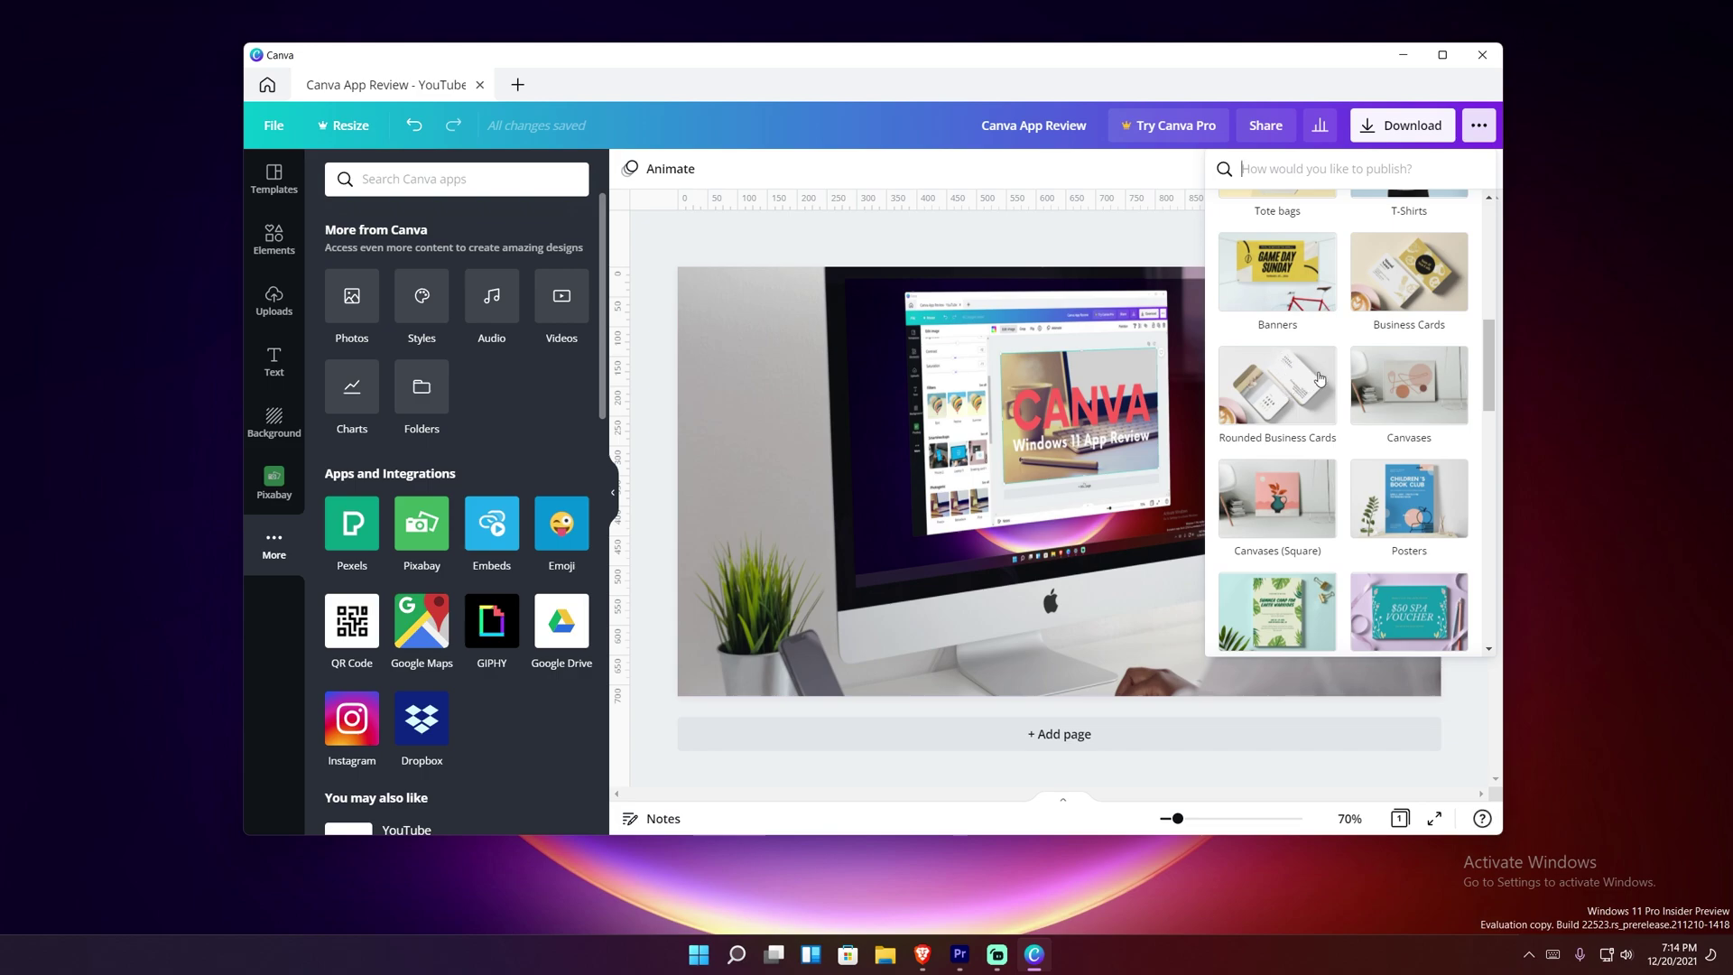
- Review the available download file types, download the thumbnail as a PNG, and dismiss the sharing pop-up
{"action": "left_click", "coordinate": [1428, 136]}
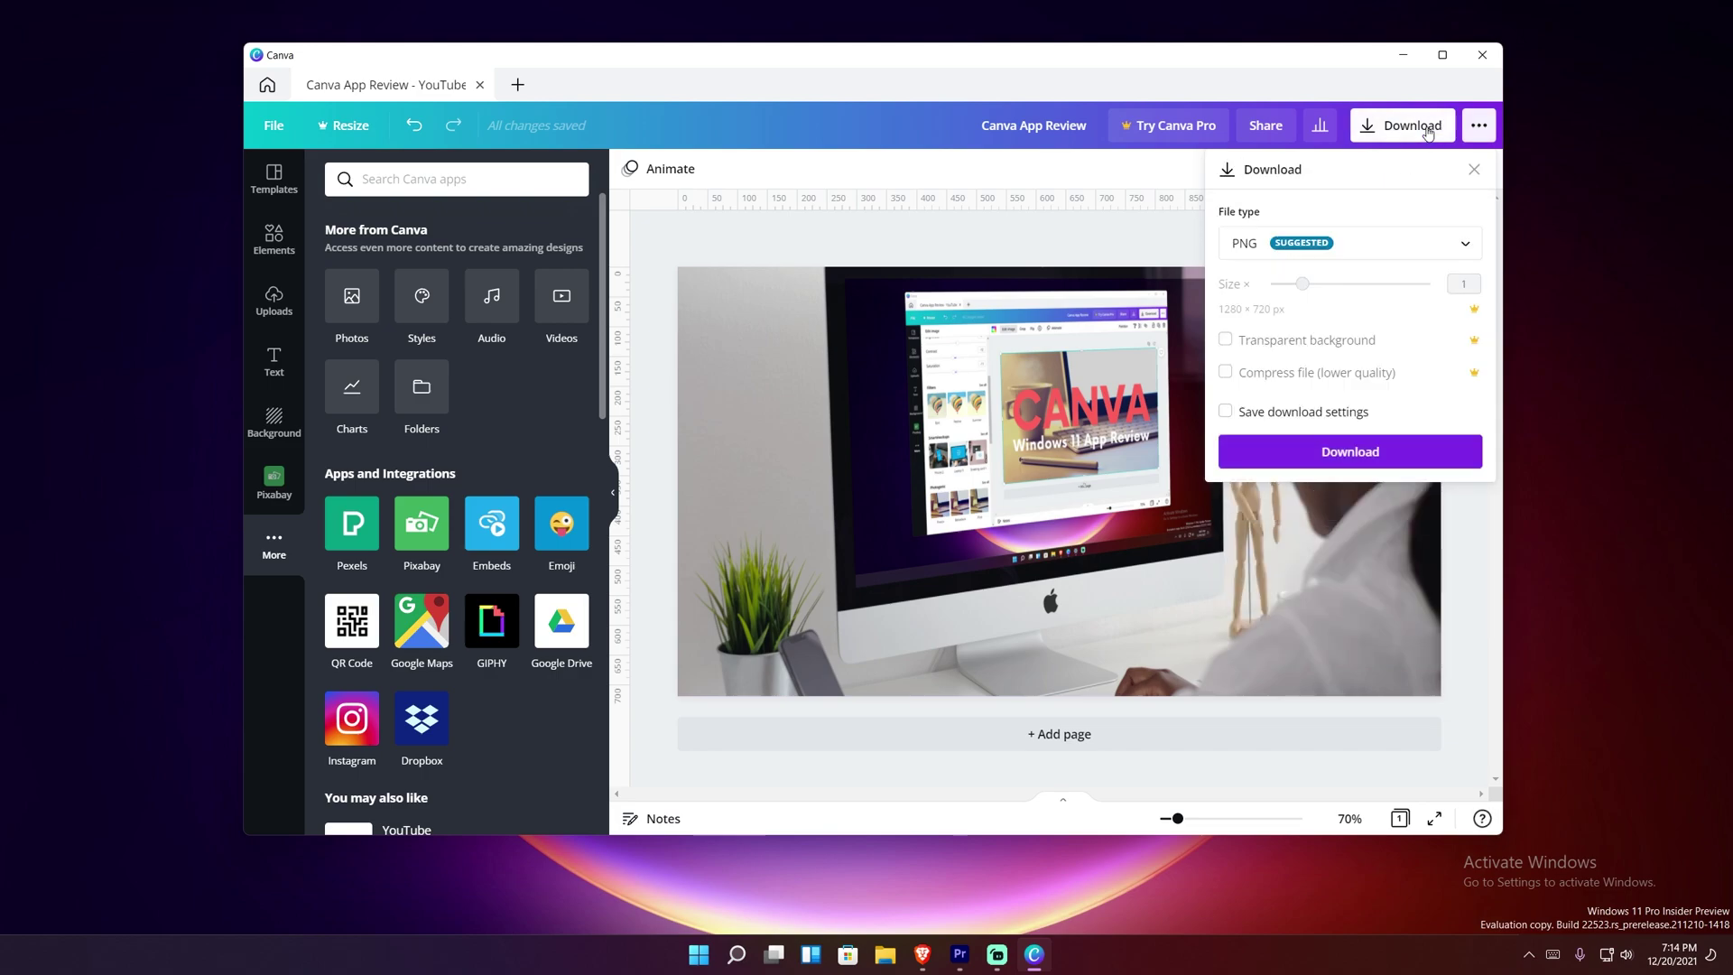
{"action": "left_click", "coordinate": [1336, 252]}
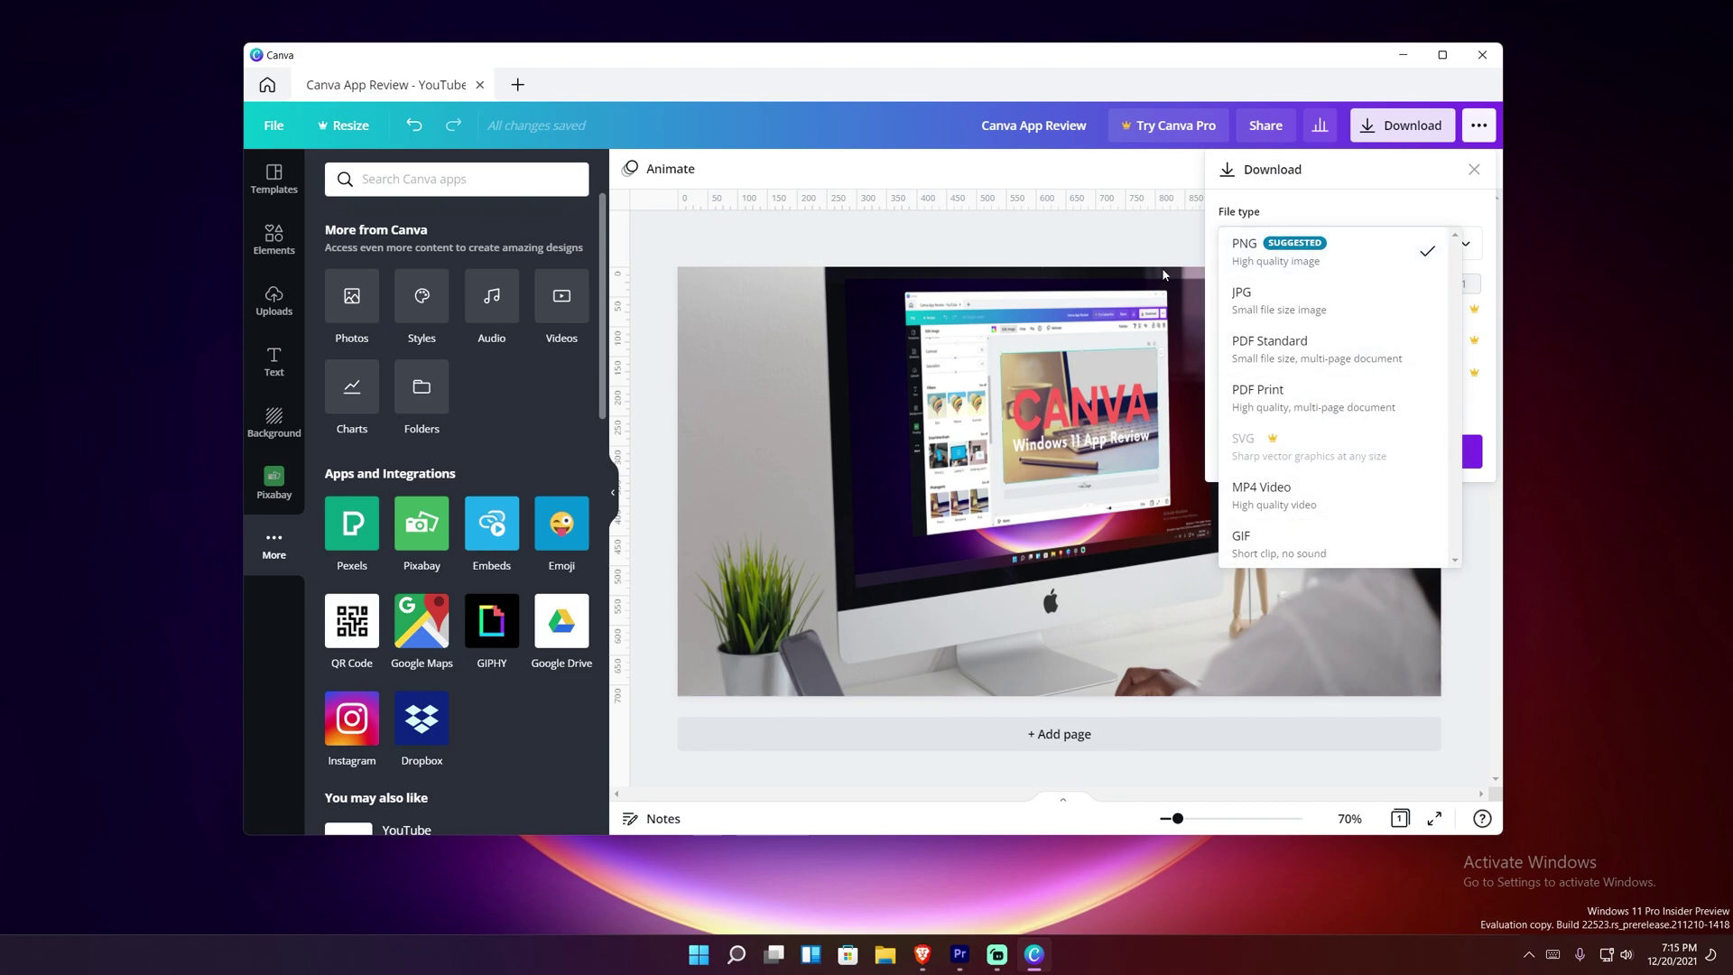
{"action": "left_click", "coordinate": [1375, 202]}
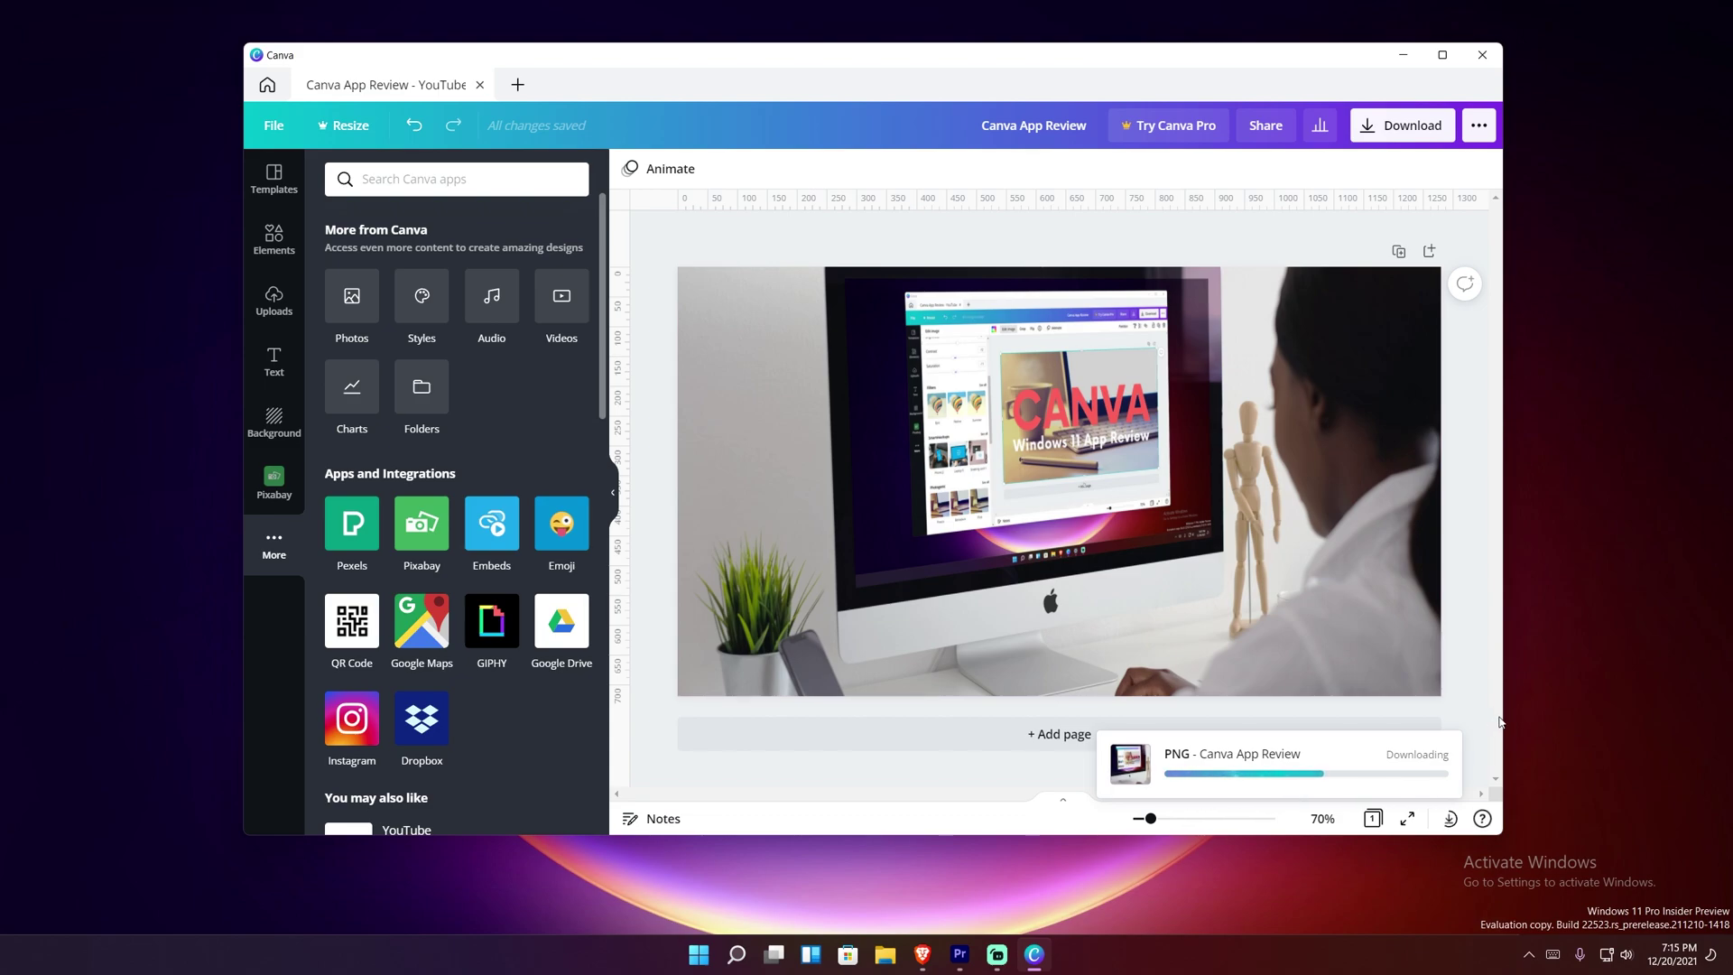
{"action": "left_click", "coordinate": [966, 528]}
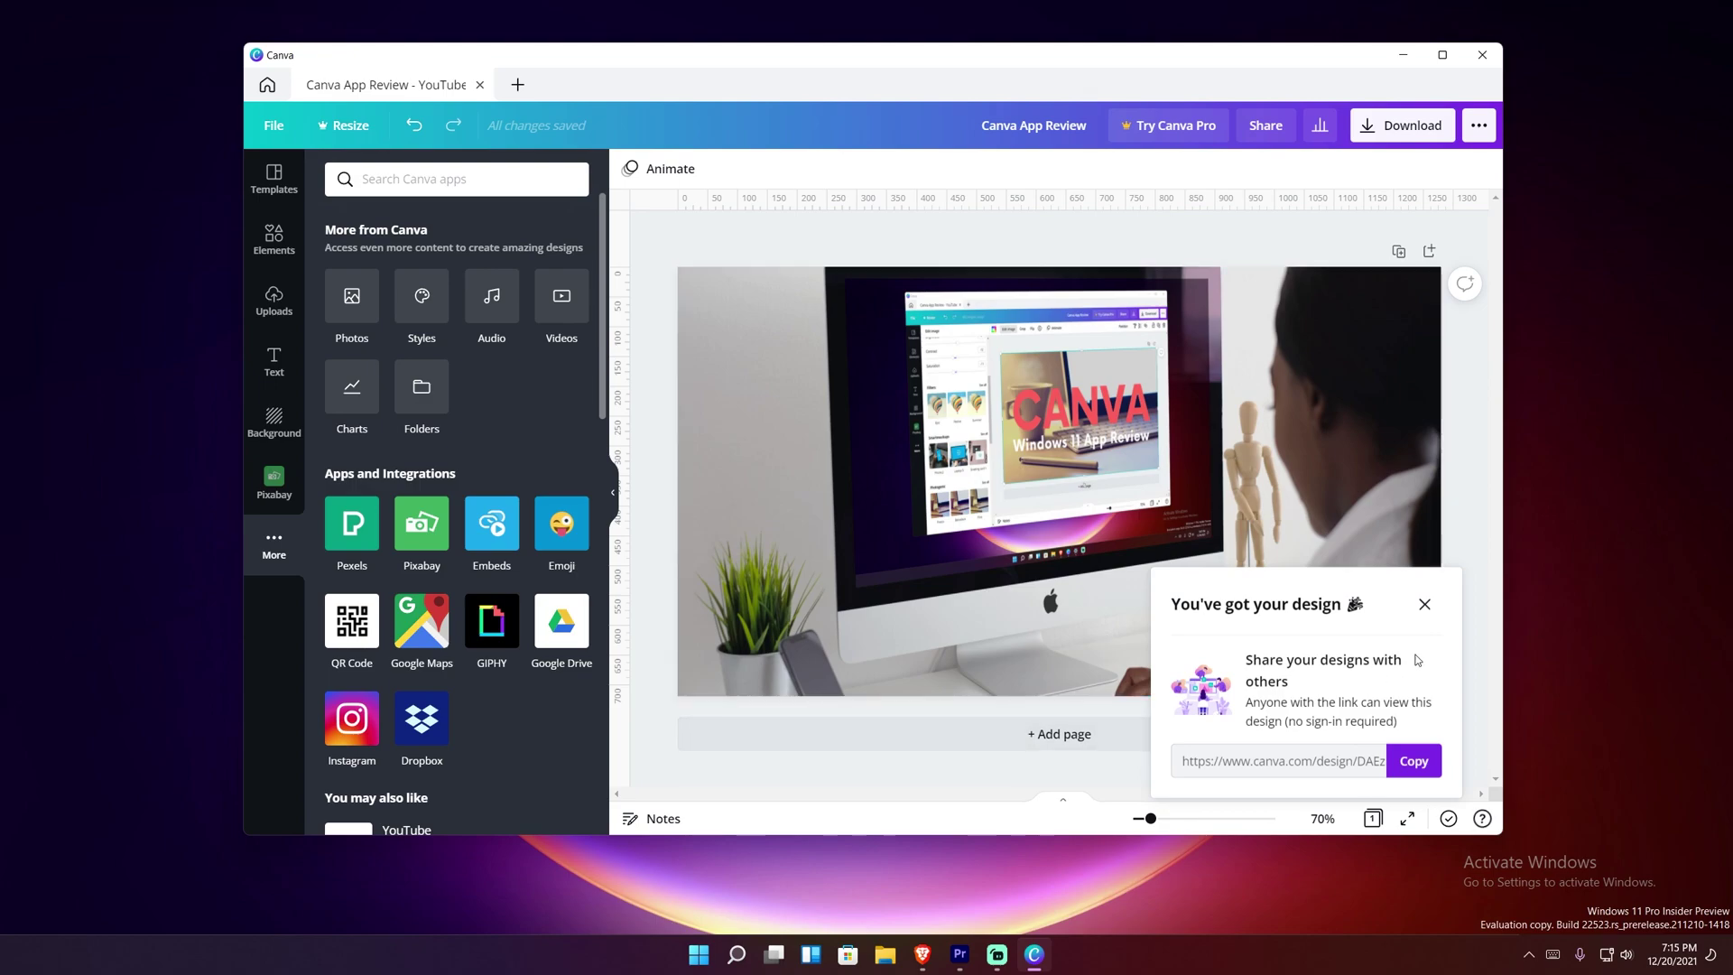
{"action": "left_click", "coordinate": [1424, 605]}
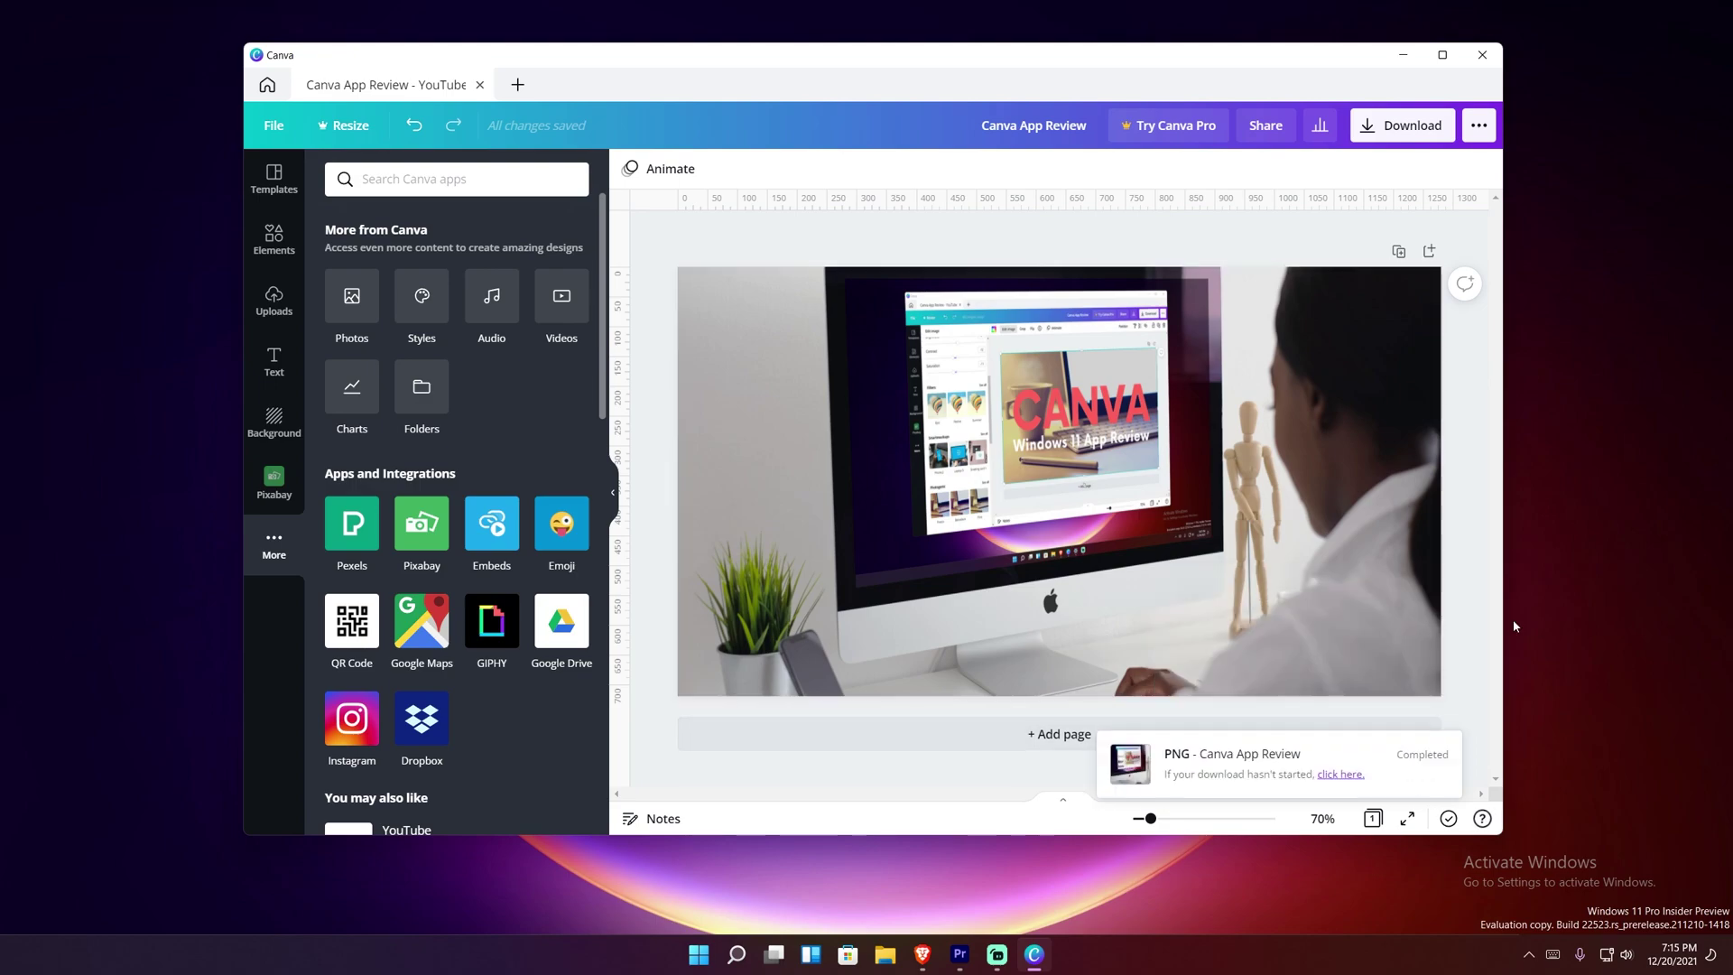